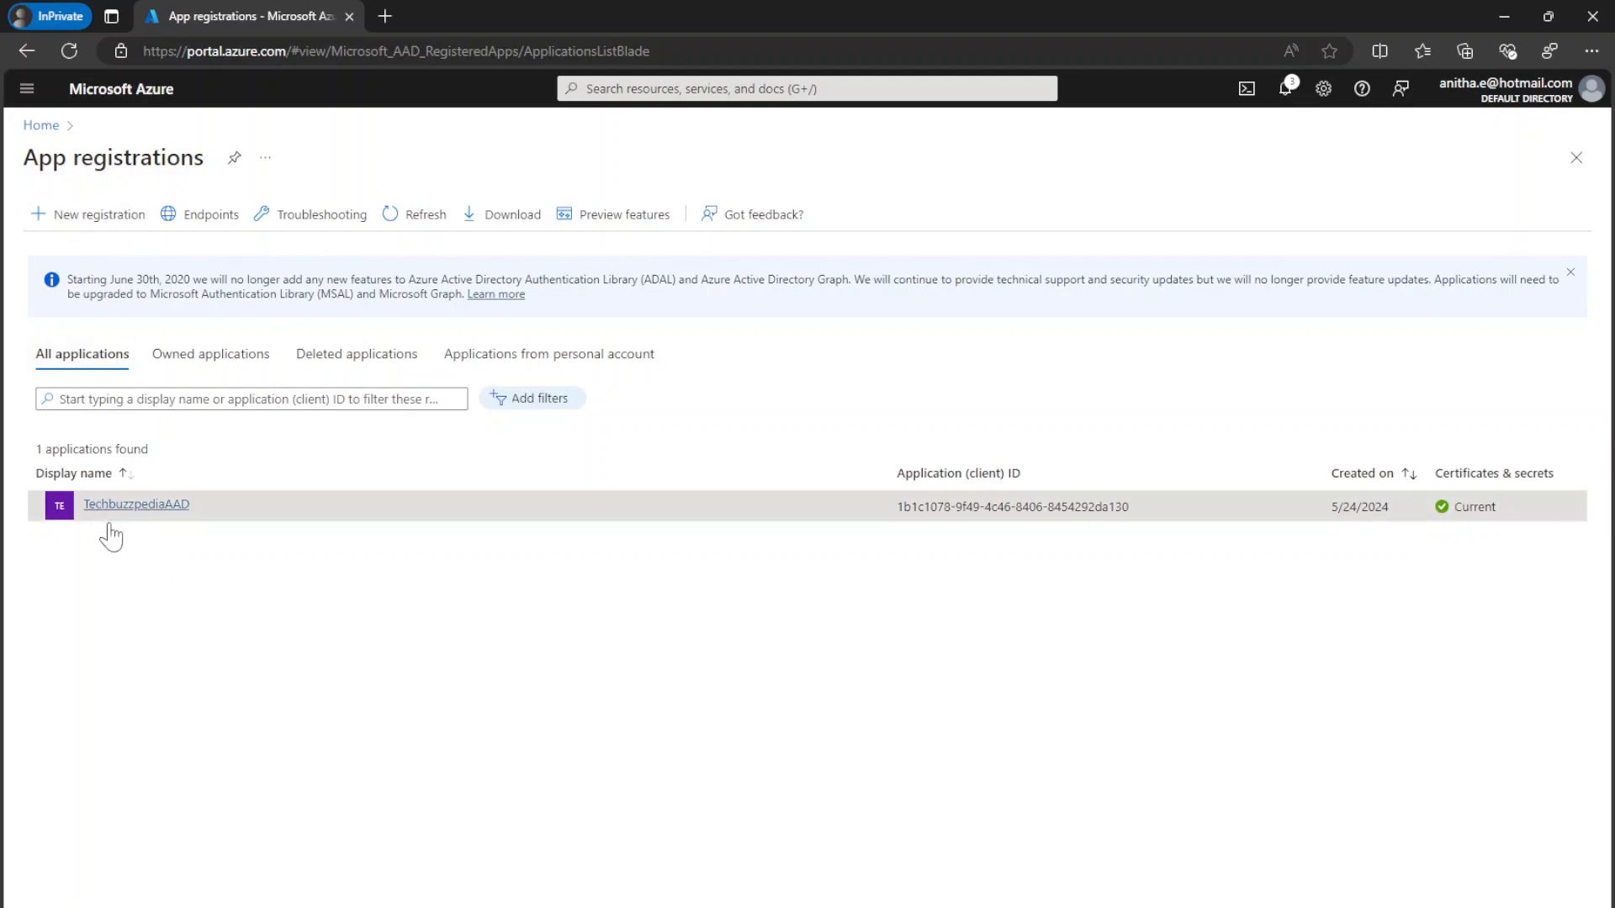
# Open the TechbuzzpediaAAD app registration and review its directory (tenant) ID and its client secret value
pyautogui.click(160, 508)
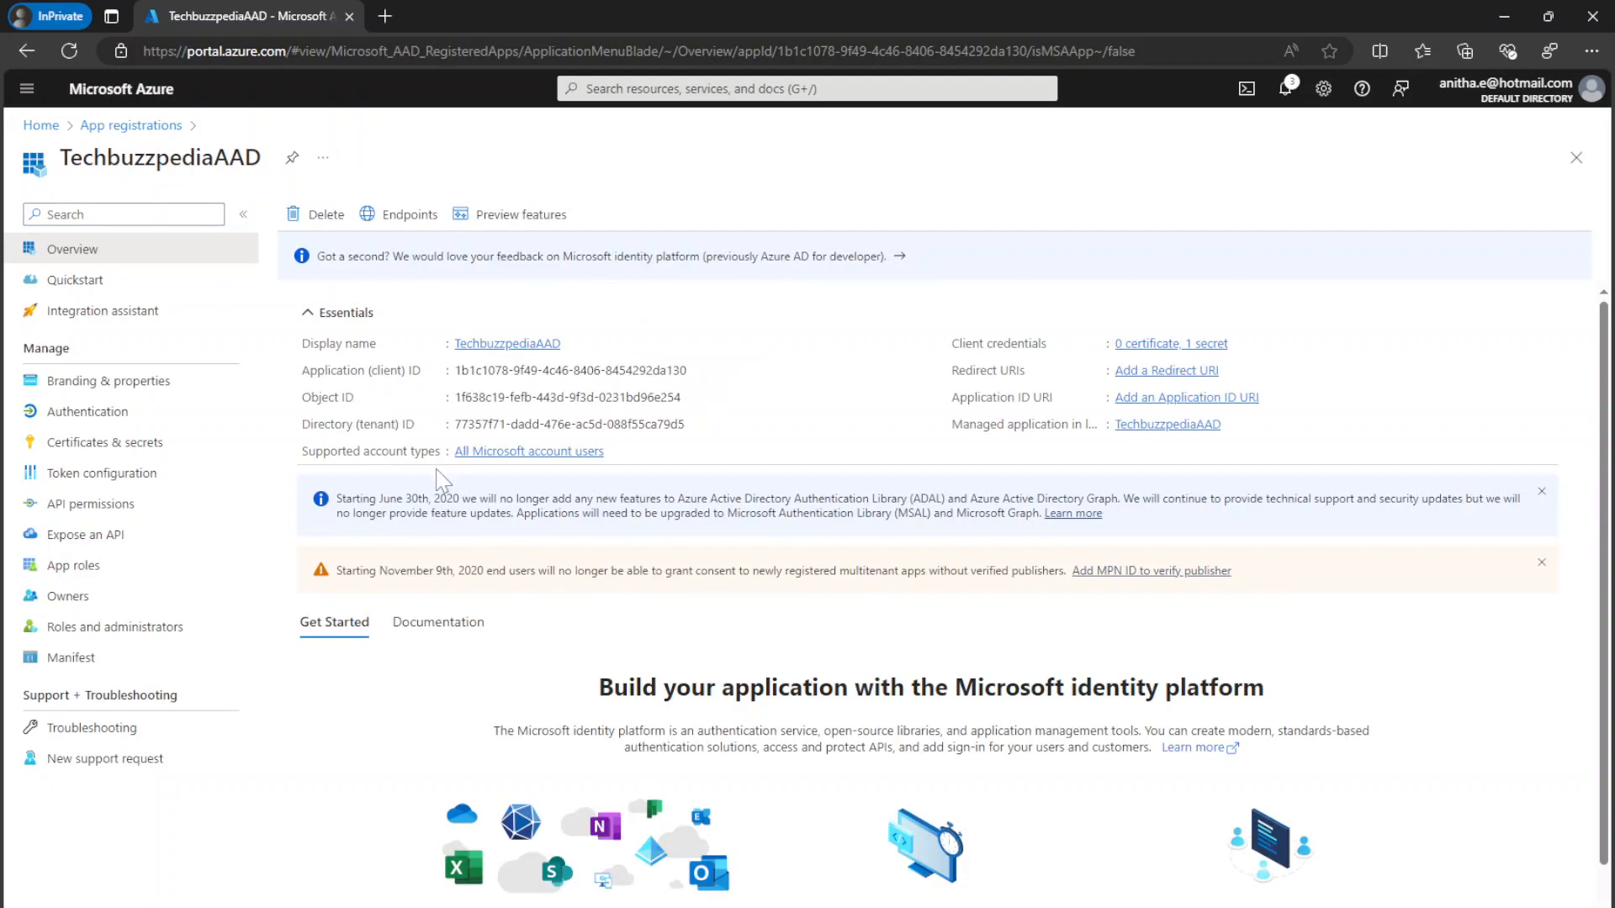
pyautogui.moveTo(455, 424); pyautogui.dragTo(686, 431)
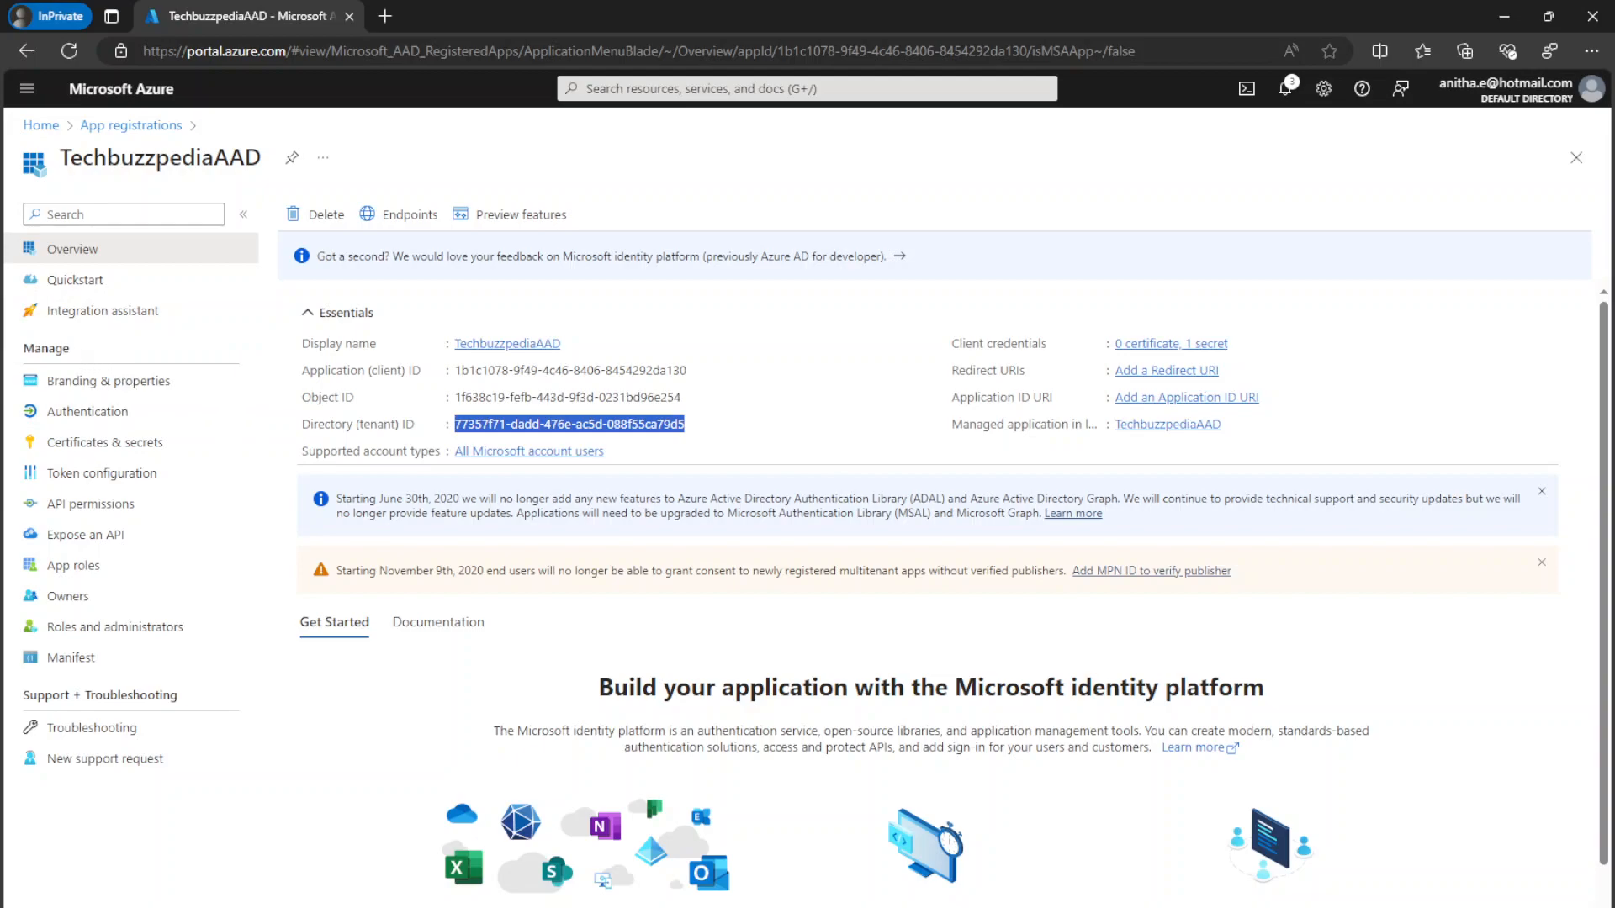
pyautogui.click(90, 444)
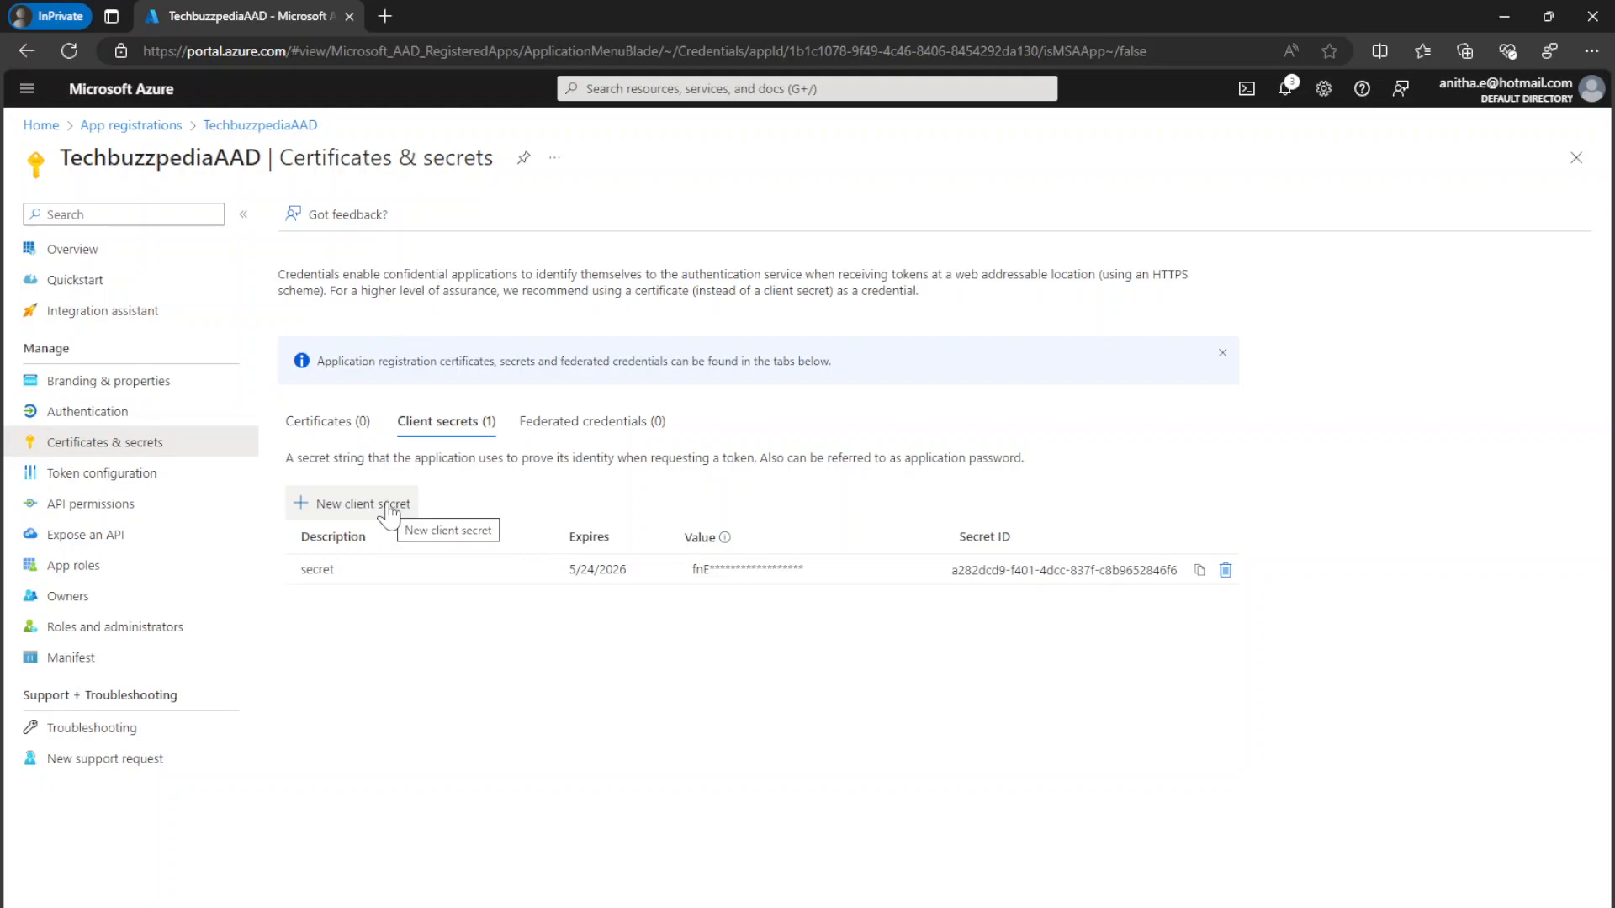
pyautogui.moveTo(691, 569); pyautogui.dragTo(797, 569)
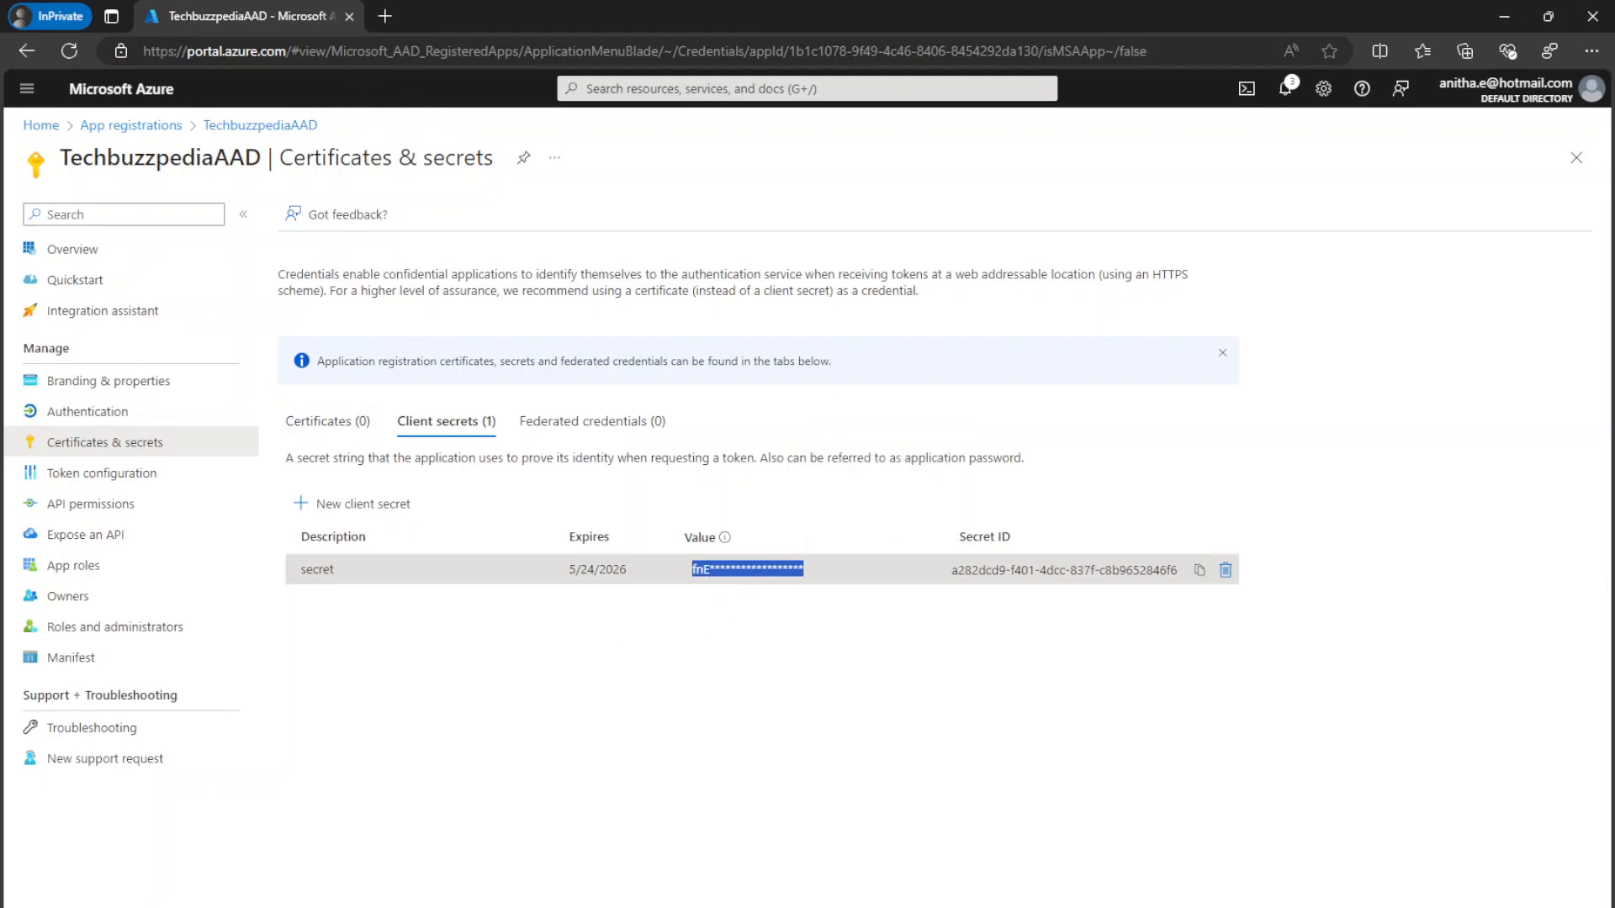
pyautogui.click(748, 570)
pyautogui.moveTo(692, 569); pyautogui.dragTo(805, 568)
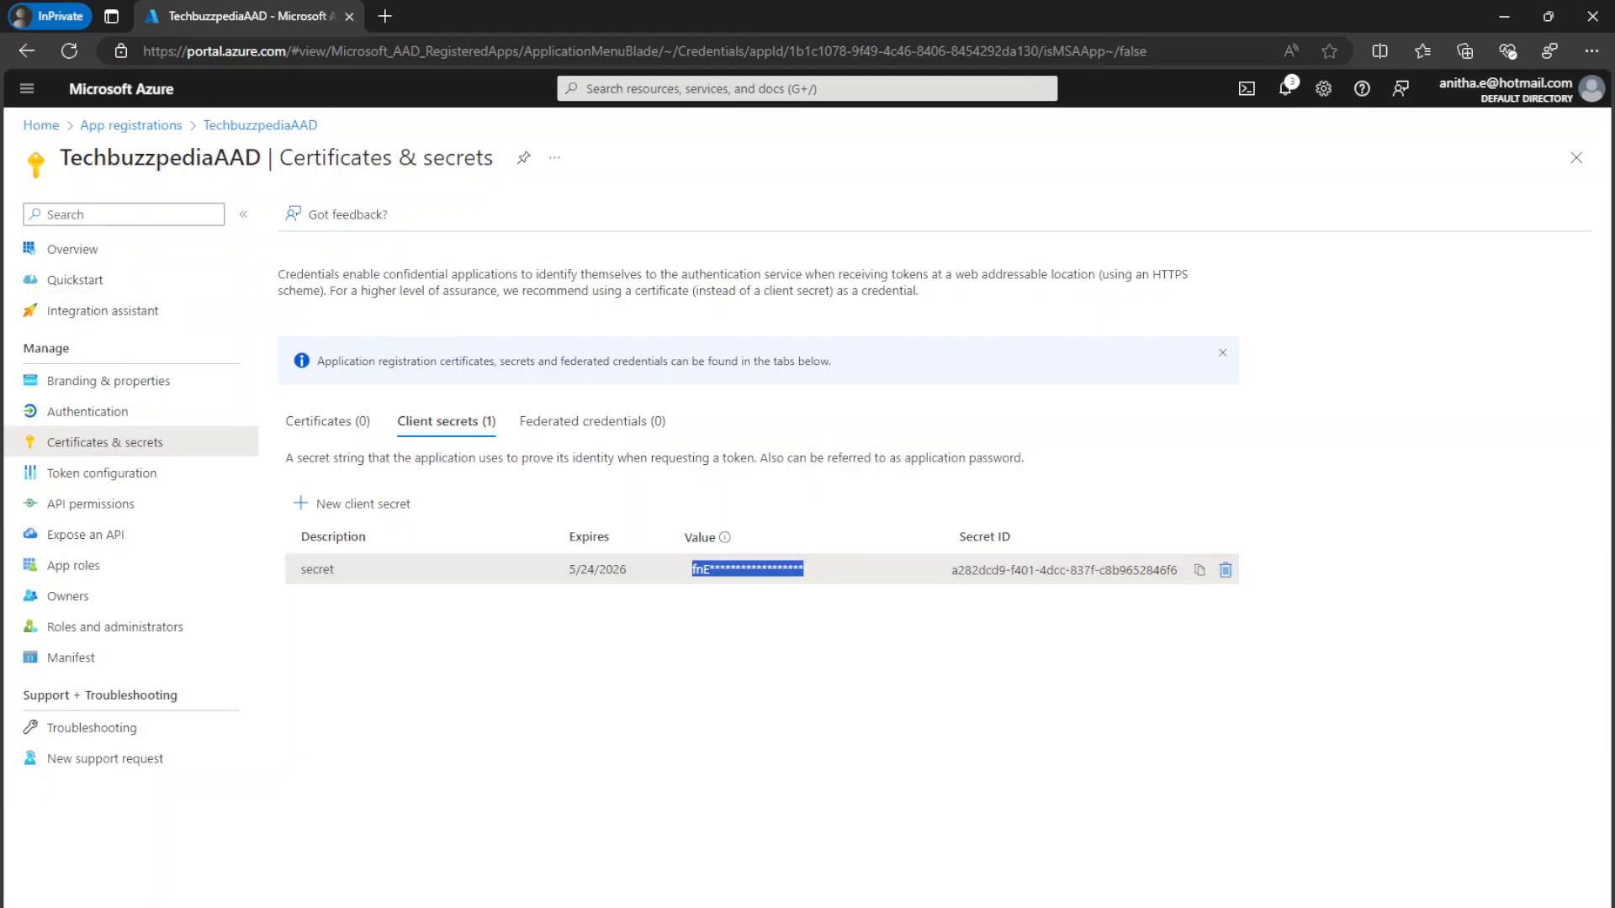
# Return to the Azure home page and open the list of virtual machines
pyautogui.click(39, 126)
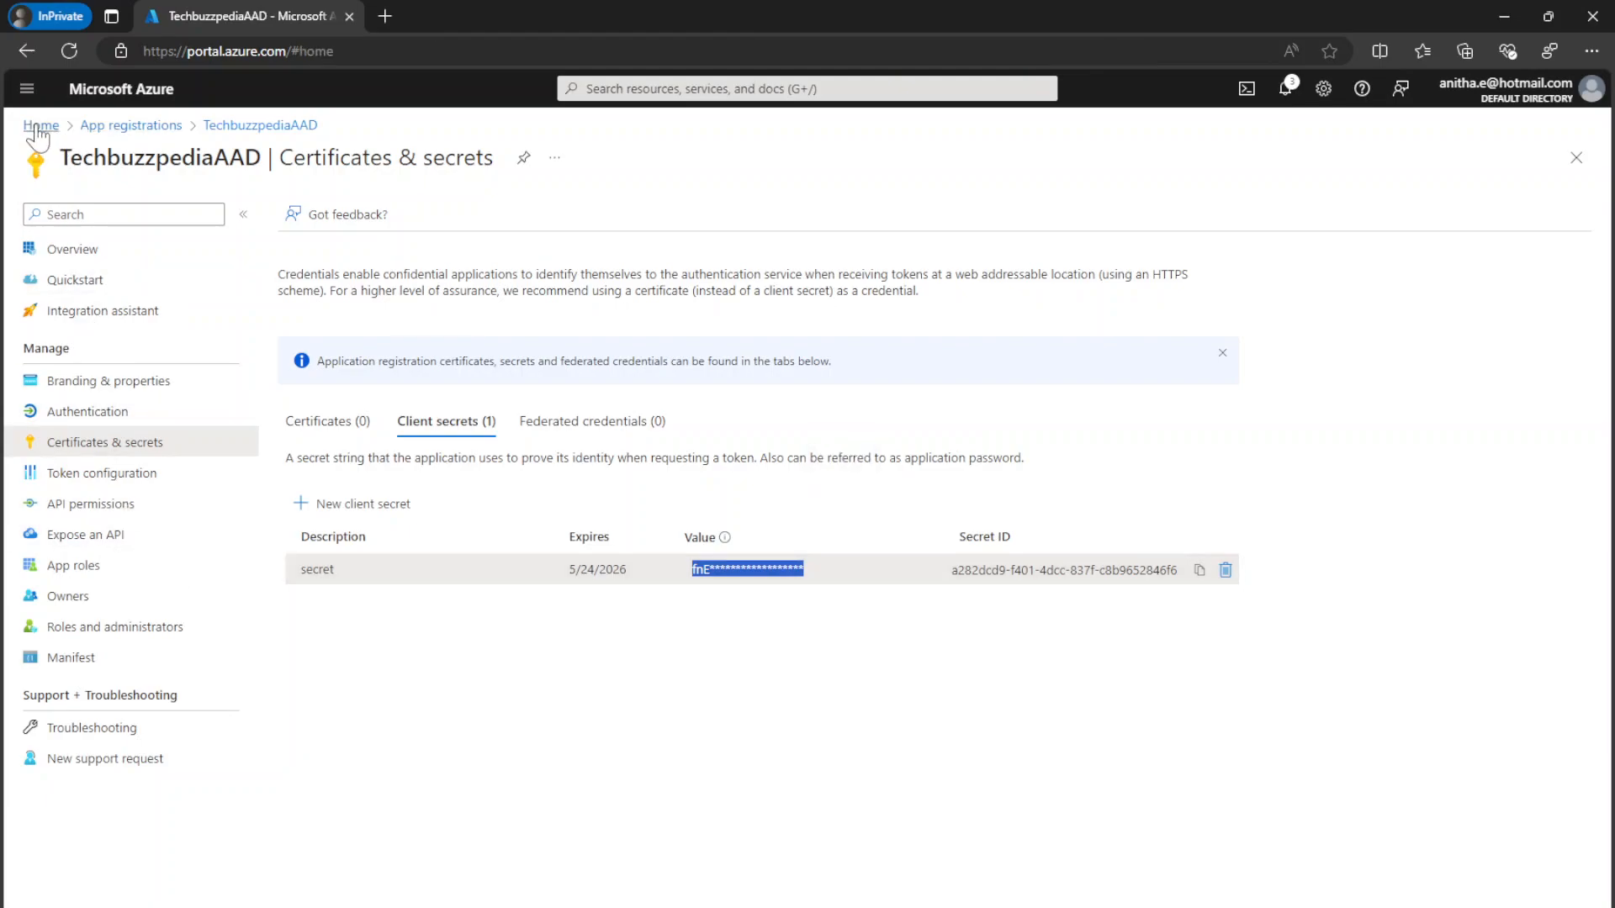
pyautogui.click(534, 216)
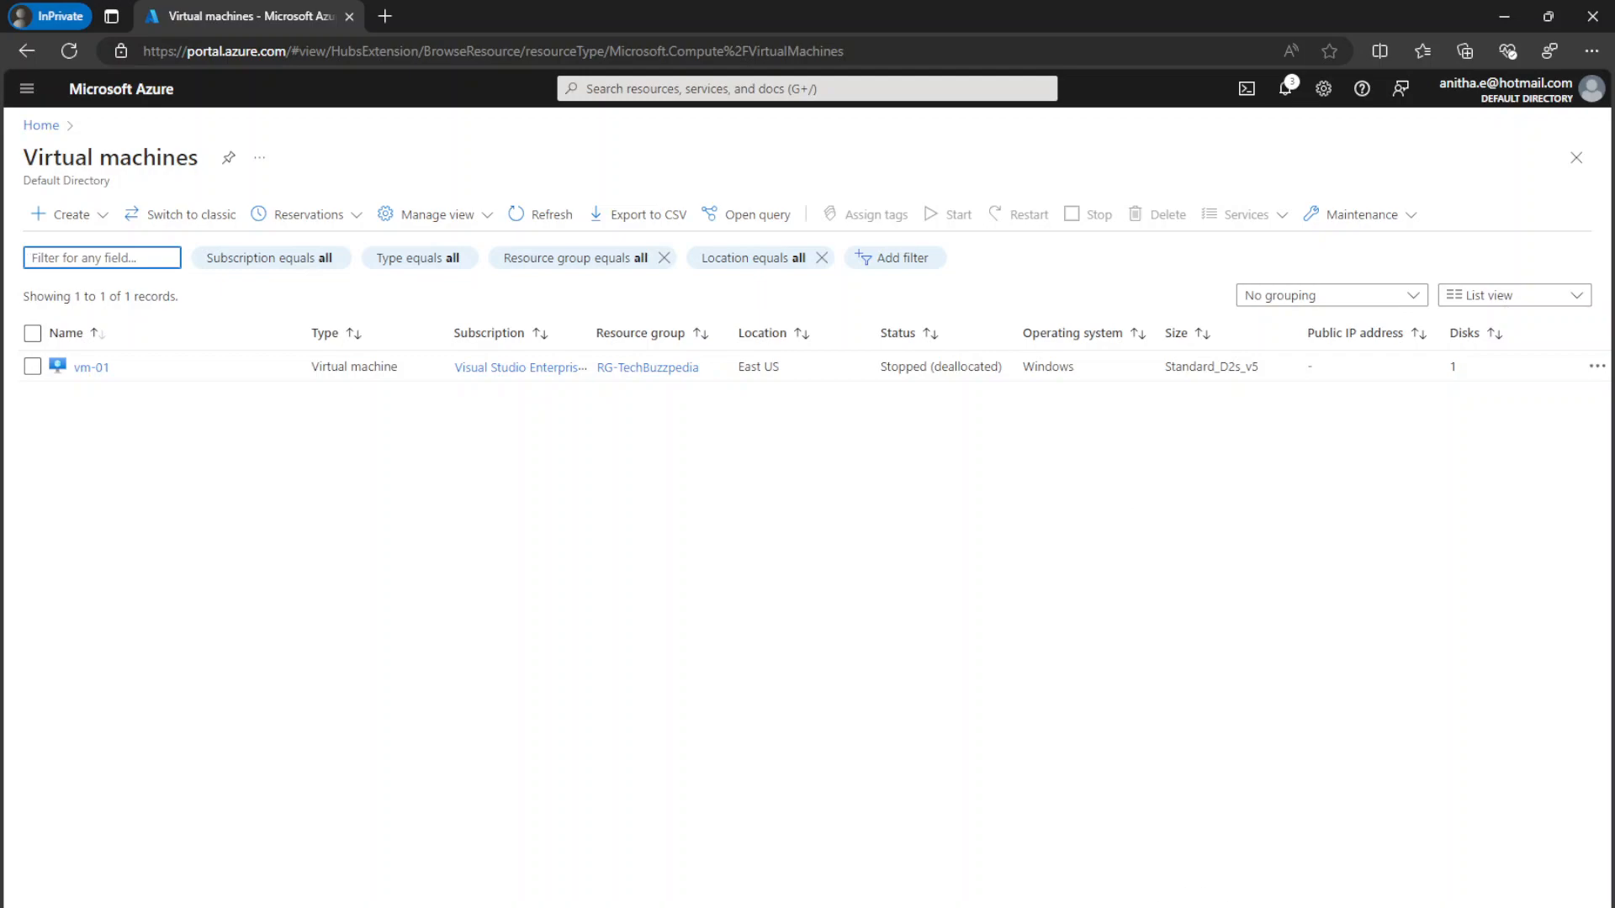
# Switch to Postman and examine the tenant ID portion of the Authtoken TechBuzzPedia request URL
pyautogui.click(1078, 907)
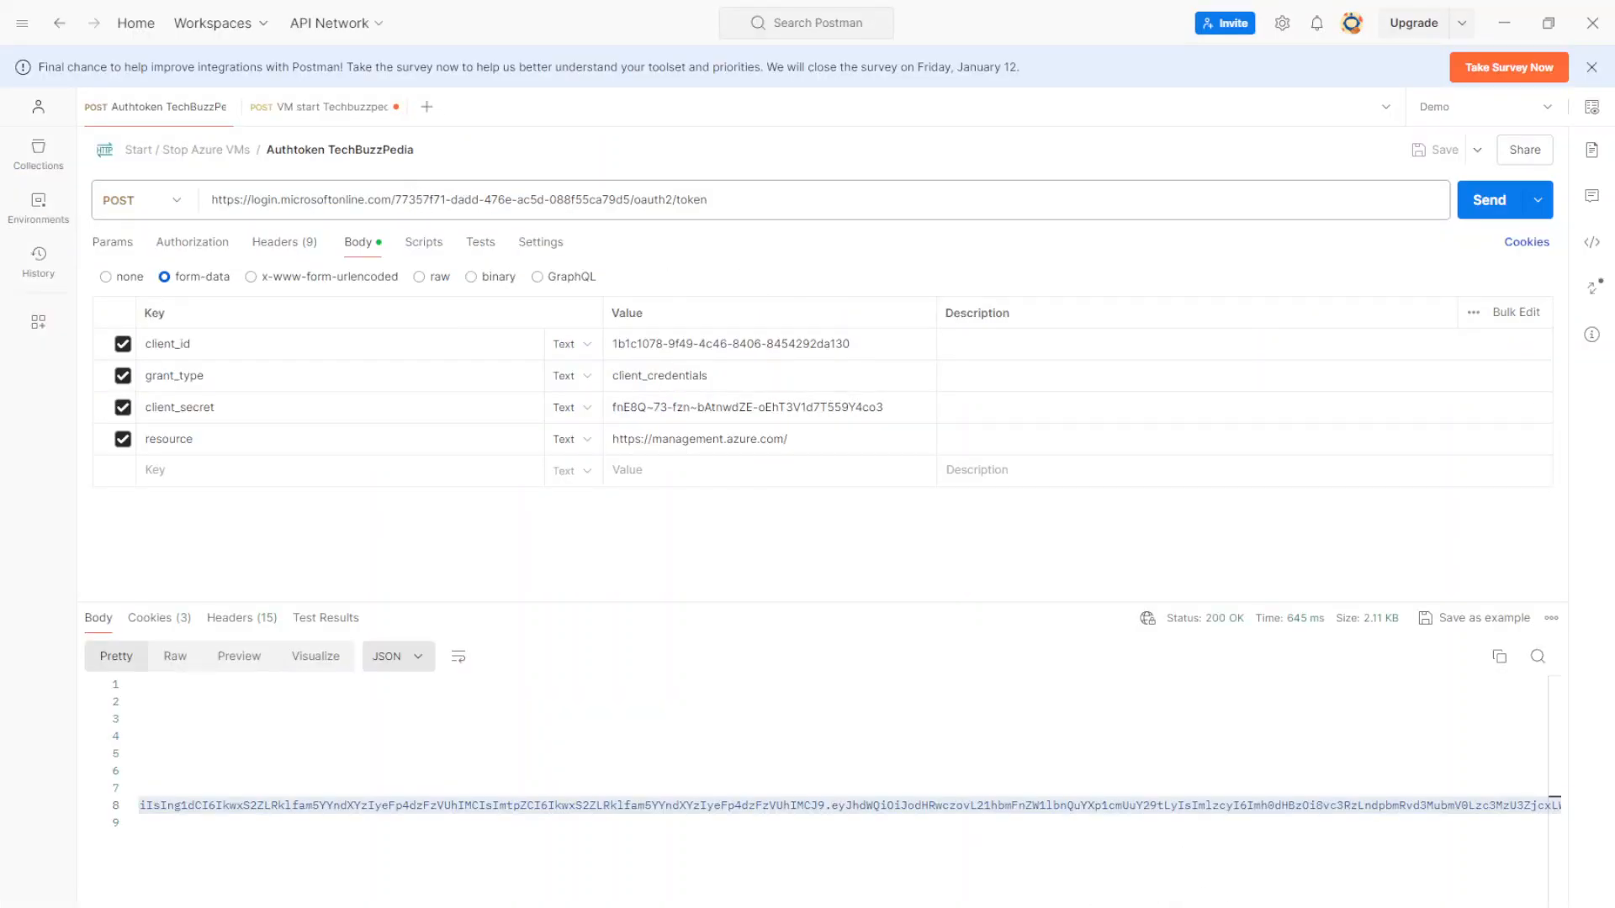
pyautogui.moveTo(211, 200); pyautogui.dragTo(694, 201)
pyautogui.click(710, 200)
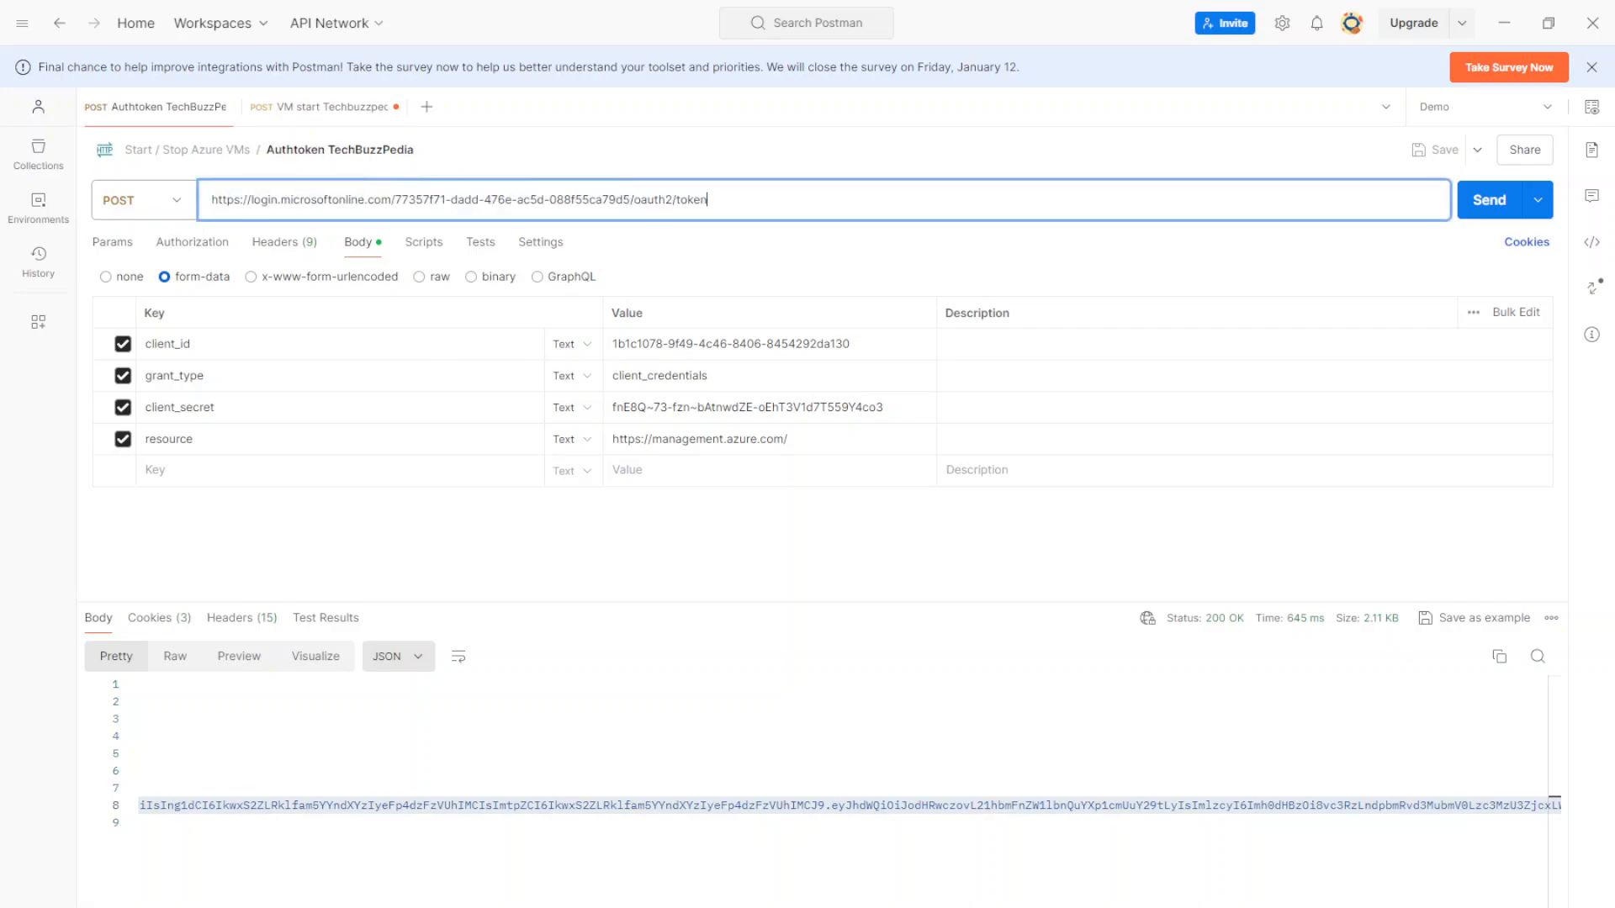
pyautogui.moveTo(394, 200); pyautogui.dragTo(623, 201)
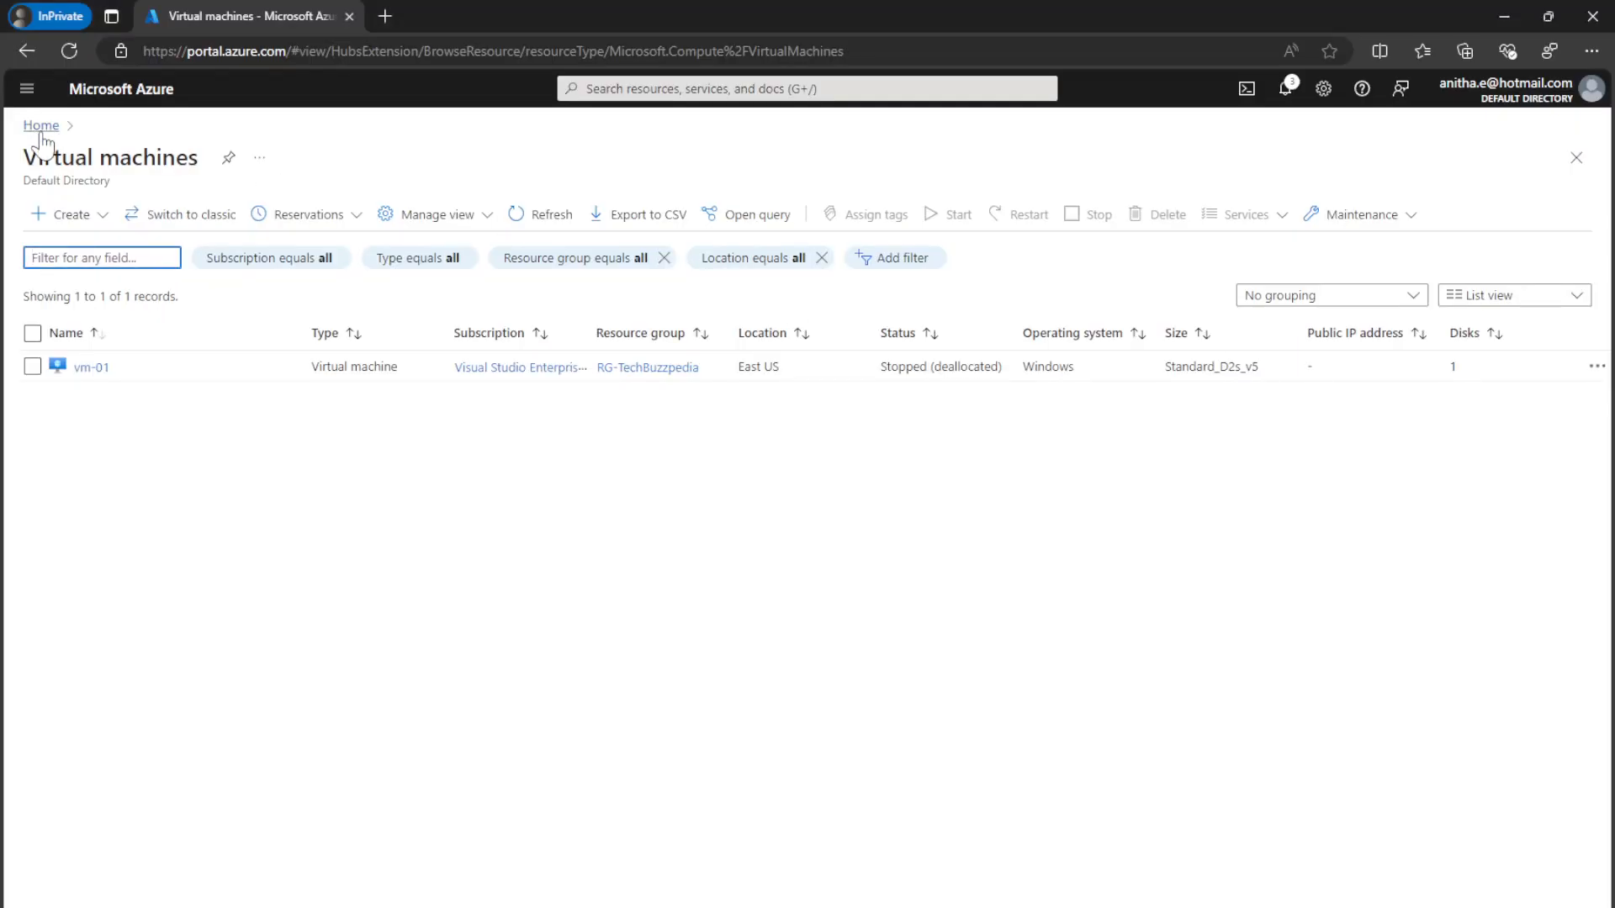
# Switch back to the Azure portal, open App registrations and try to list all applications and owned applications
pyautogui.click(38, 125)
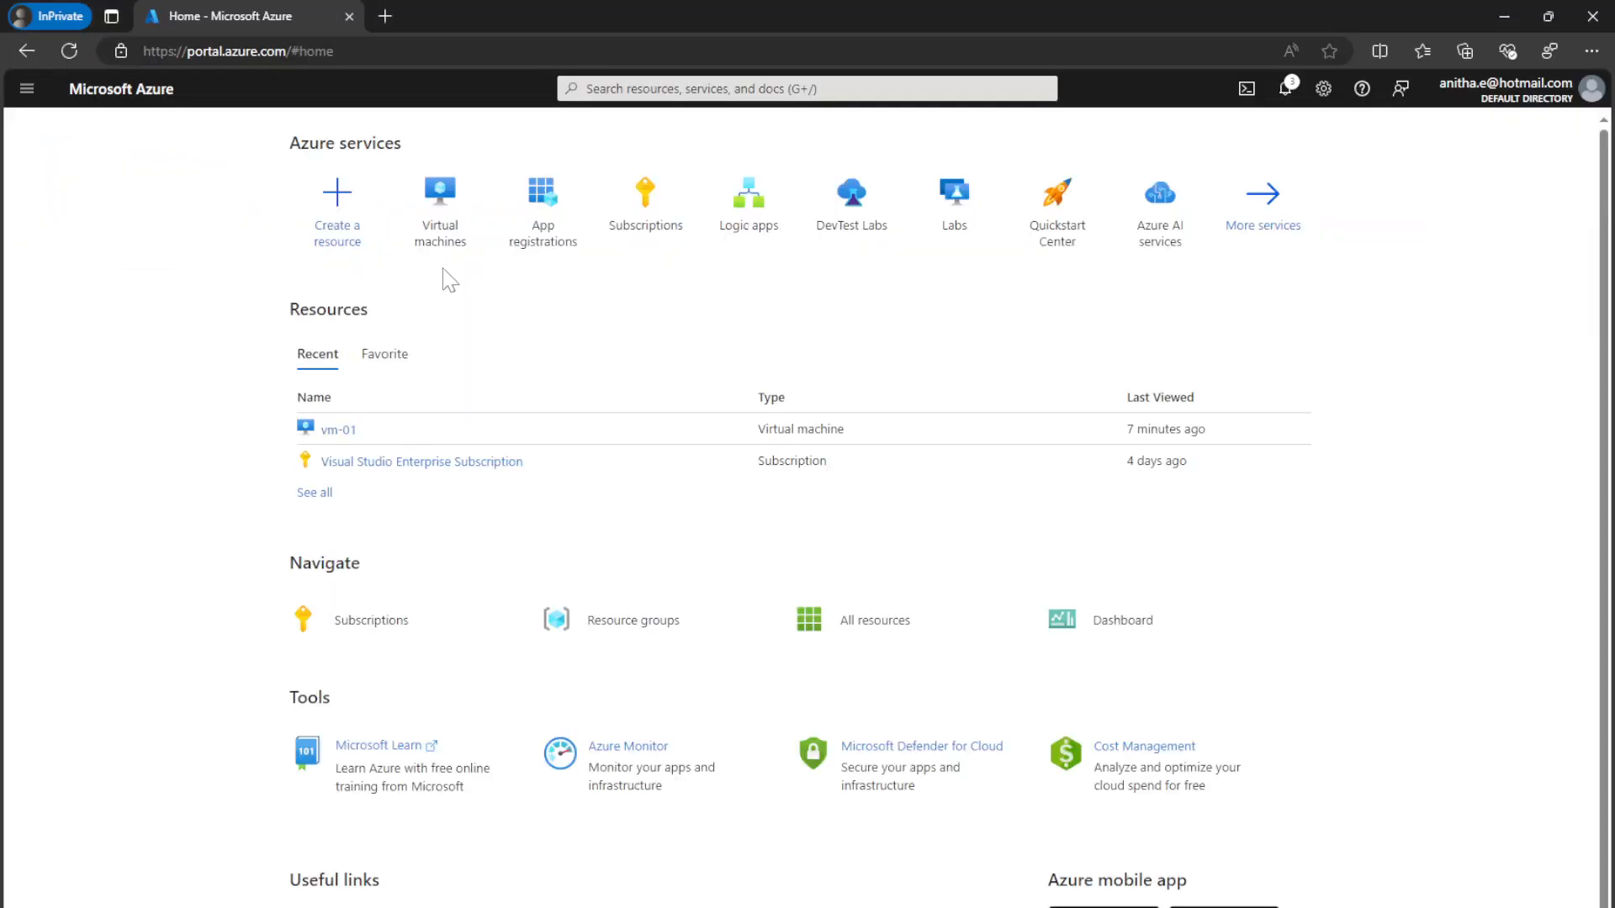
pyautogui.click(543, 210)
pyautogui.click(76, 358)
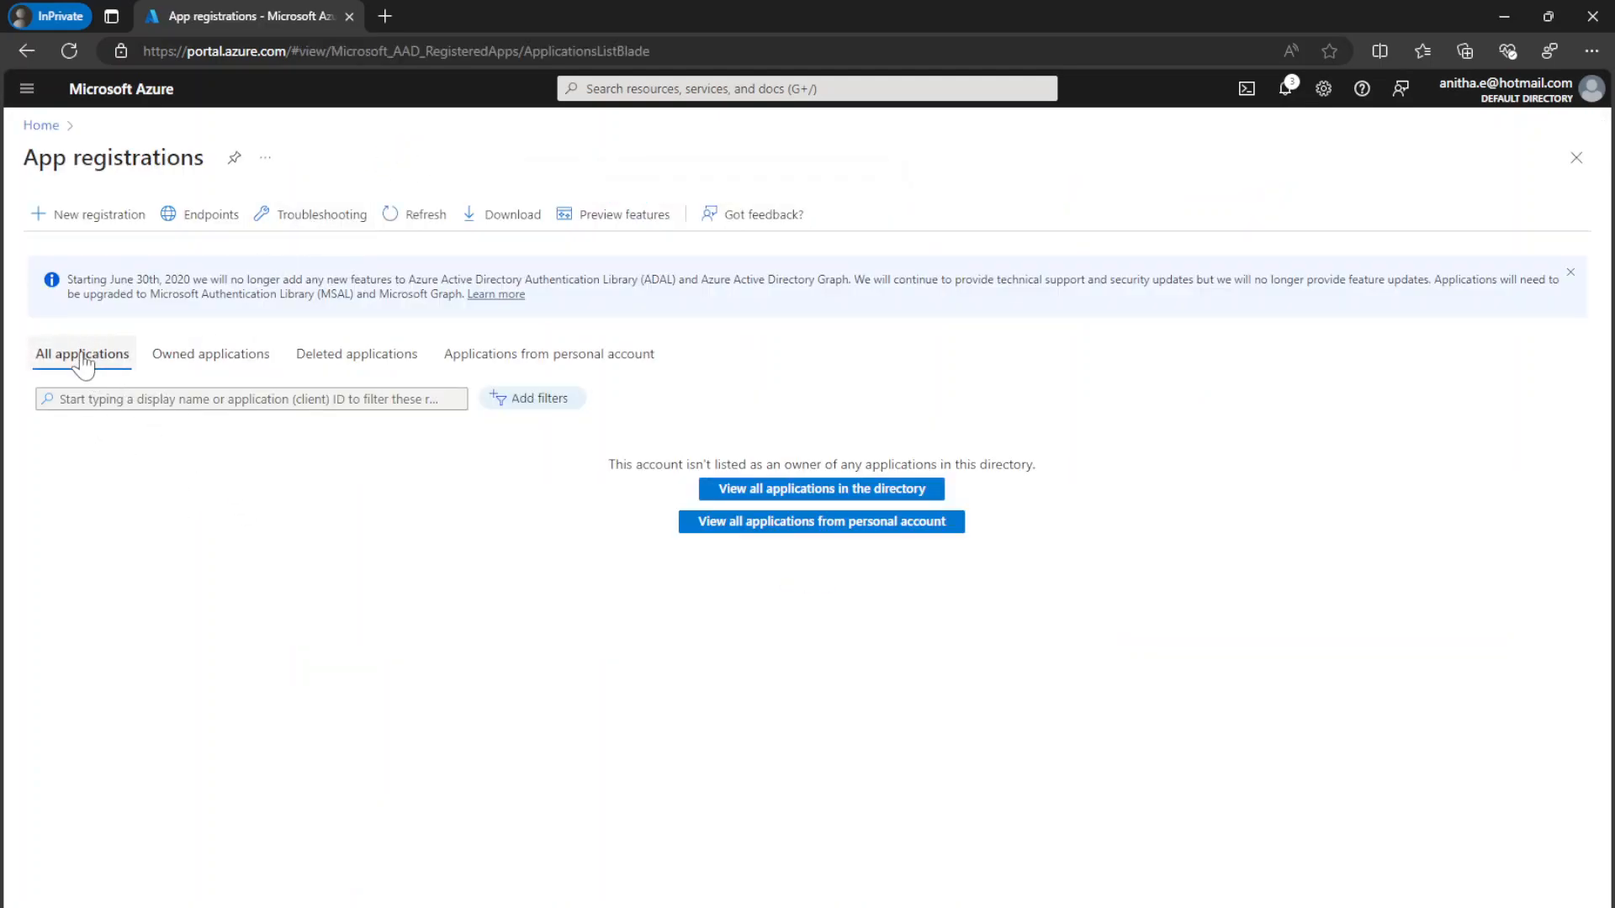
pyautogui.click(82, 359)
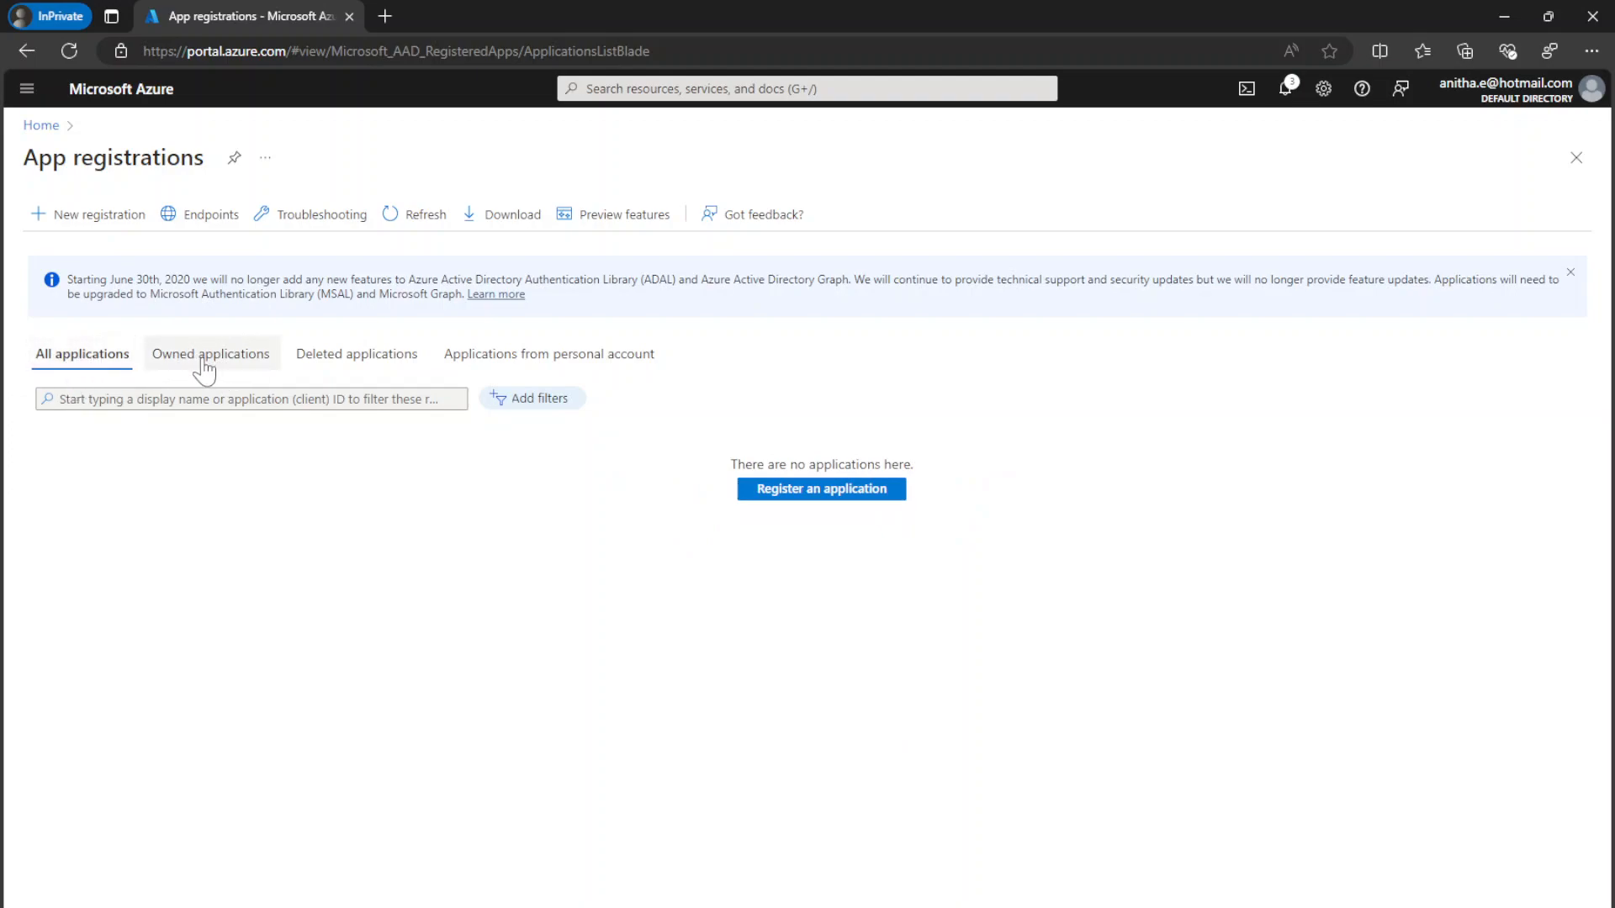
pyautogui.click(206, 356)
pyautogui.click(65, 367)
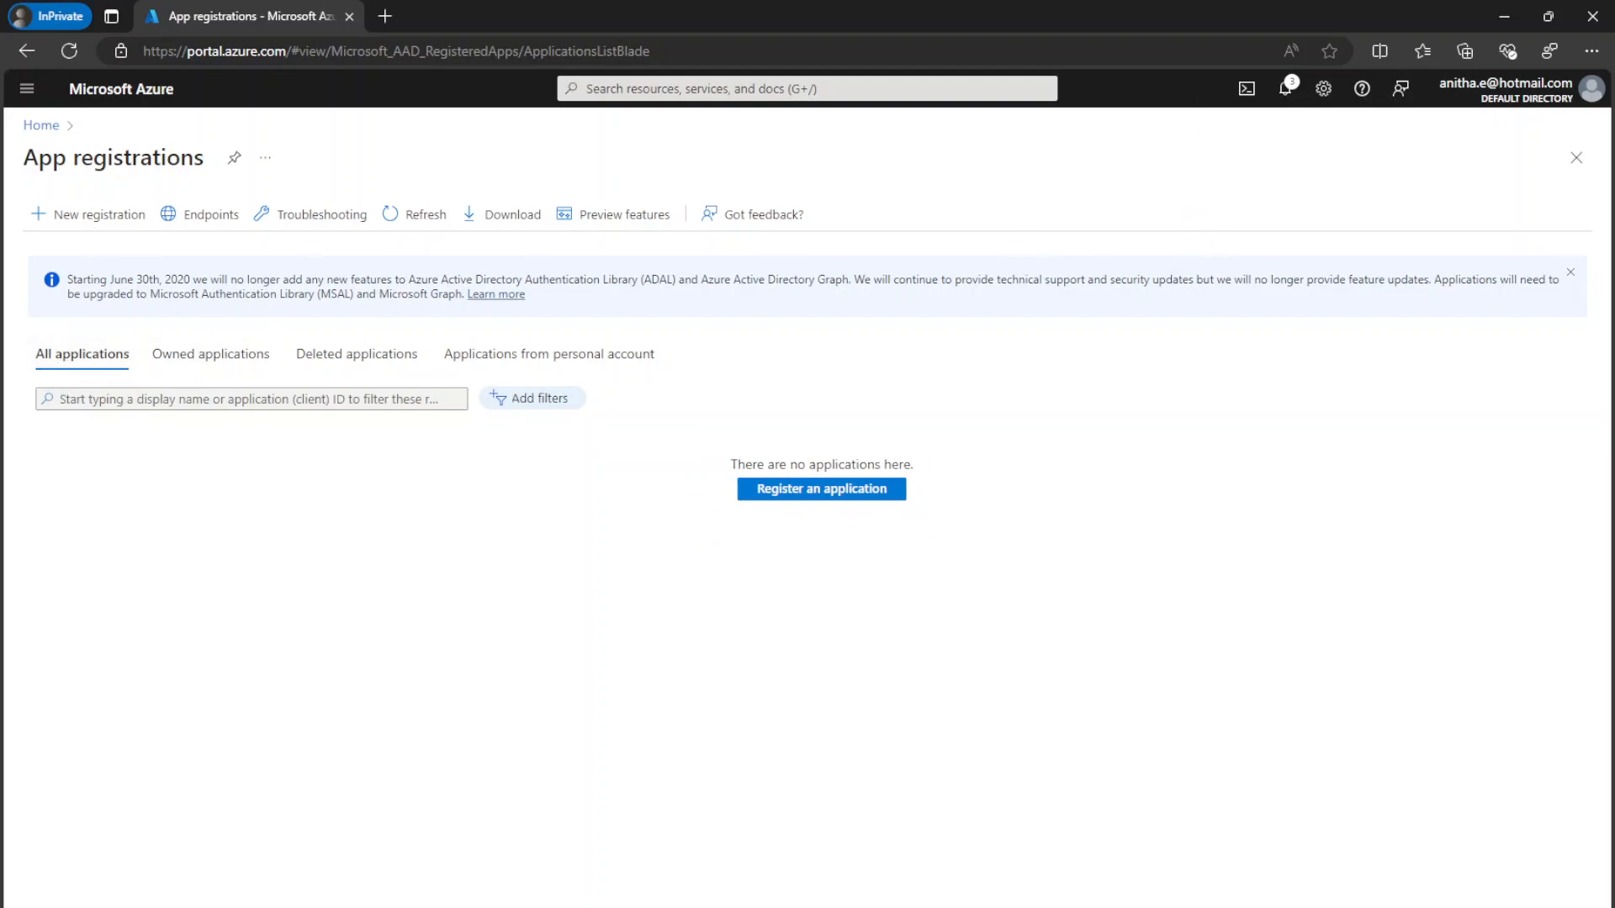
# Reopen App registrations, view all applications in the directory, and locate the tenant ID of TechbuzzpediaAAD
pyautogui.click(38, 126)
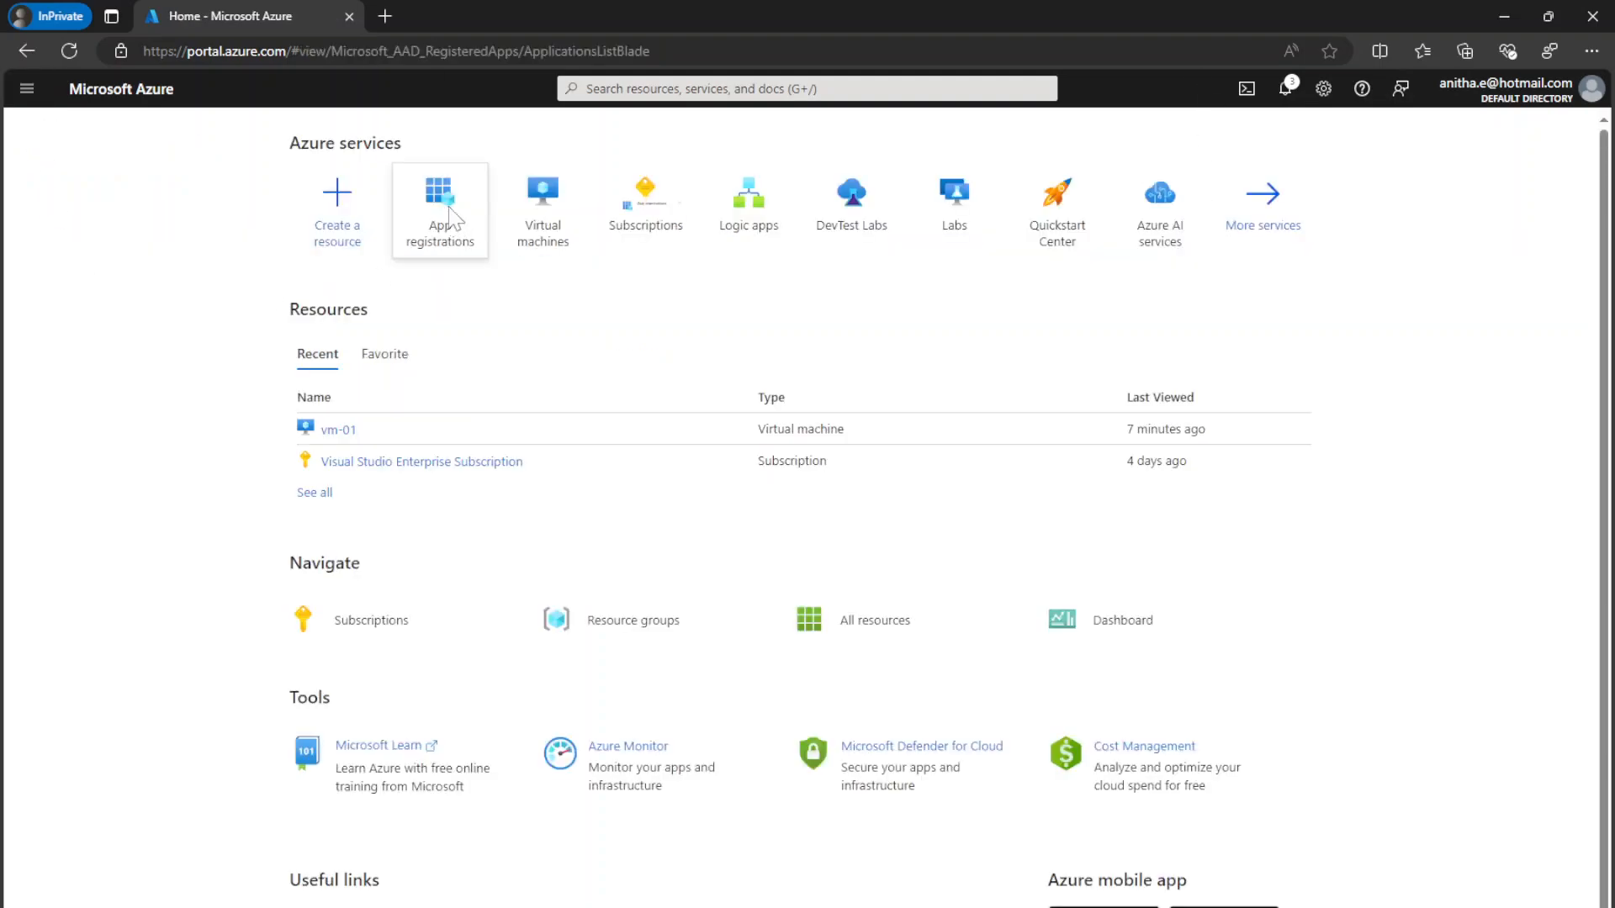
pyautogui.click(446, 223)
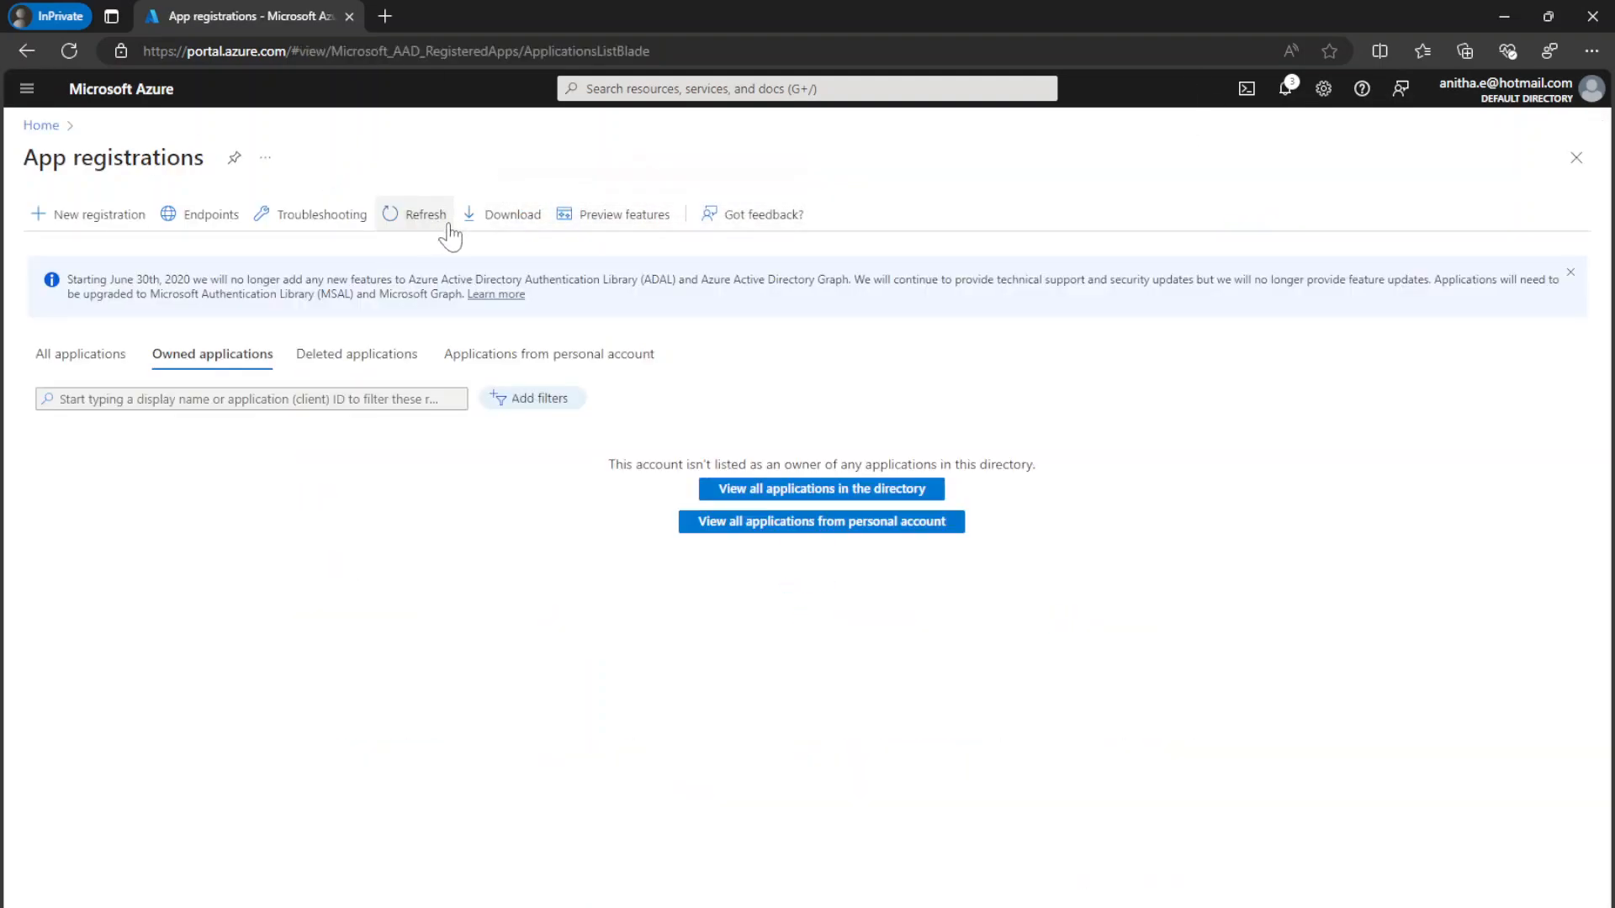
pyautogui.click(836, 486)
pyautogui.click(138, 507)
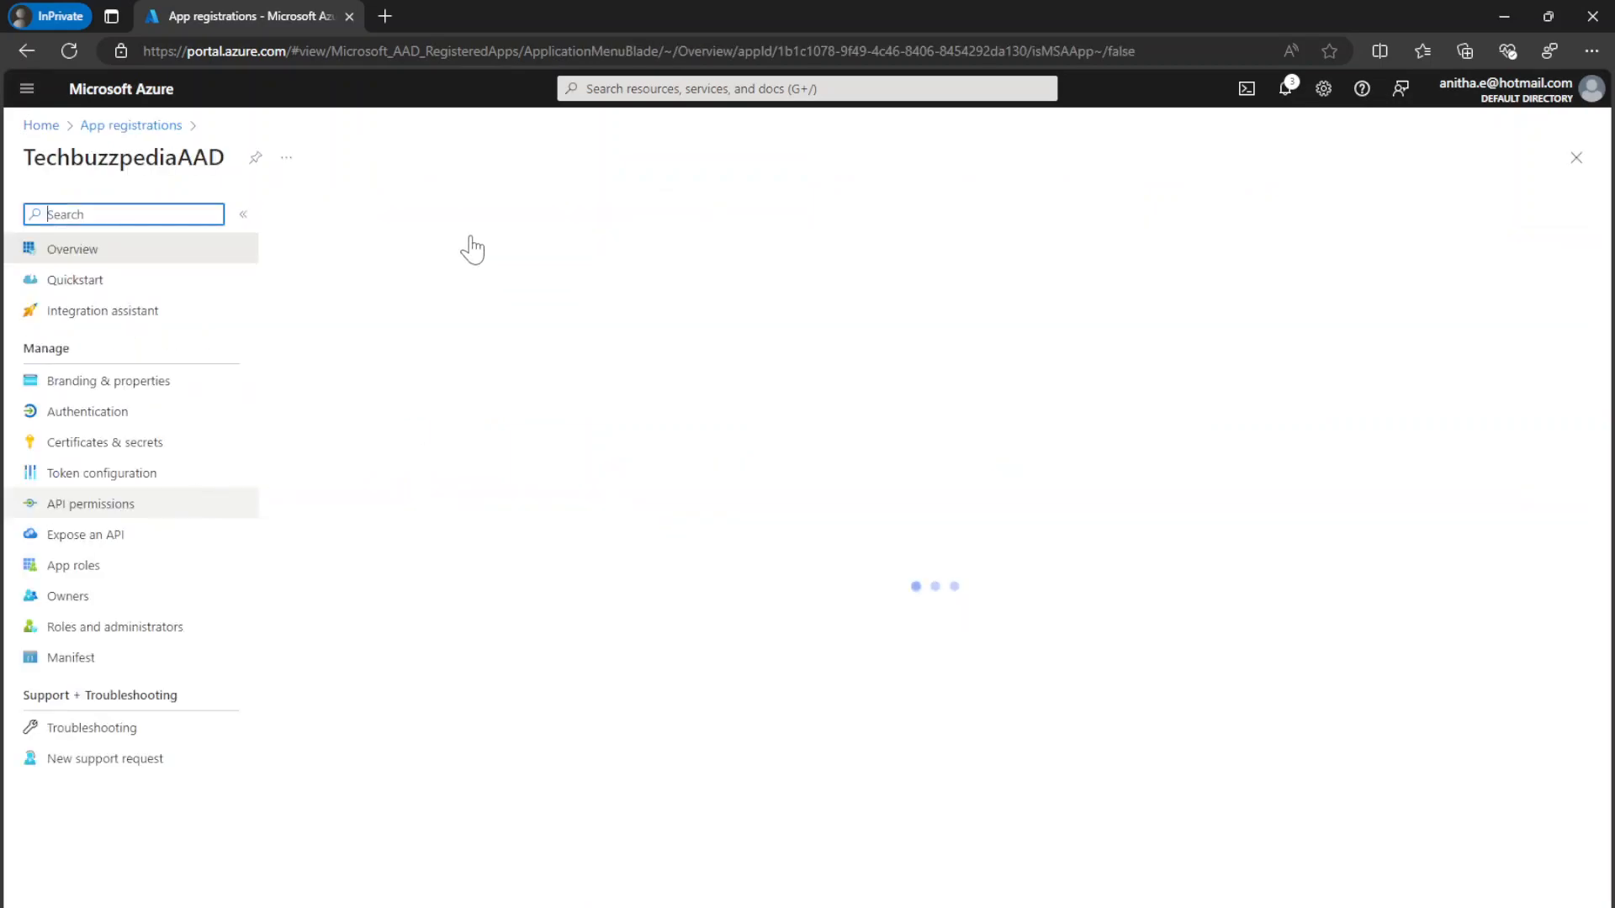
pyautogui.moveTo(455, 424); pyautogui.dragTo(621, 424)
pyautogui.click(696, 425)
# Compare Postman's client_id value with the application (client) ID in Azure, and check the resource value in the token request body
pyautogui.hotkey('alt', 'Tab')
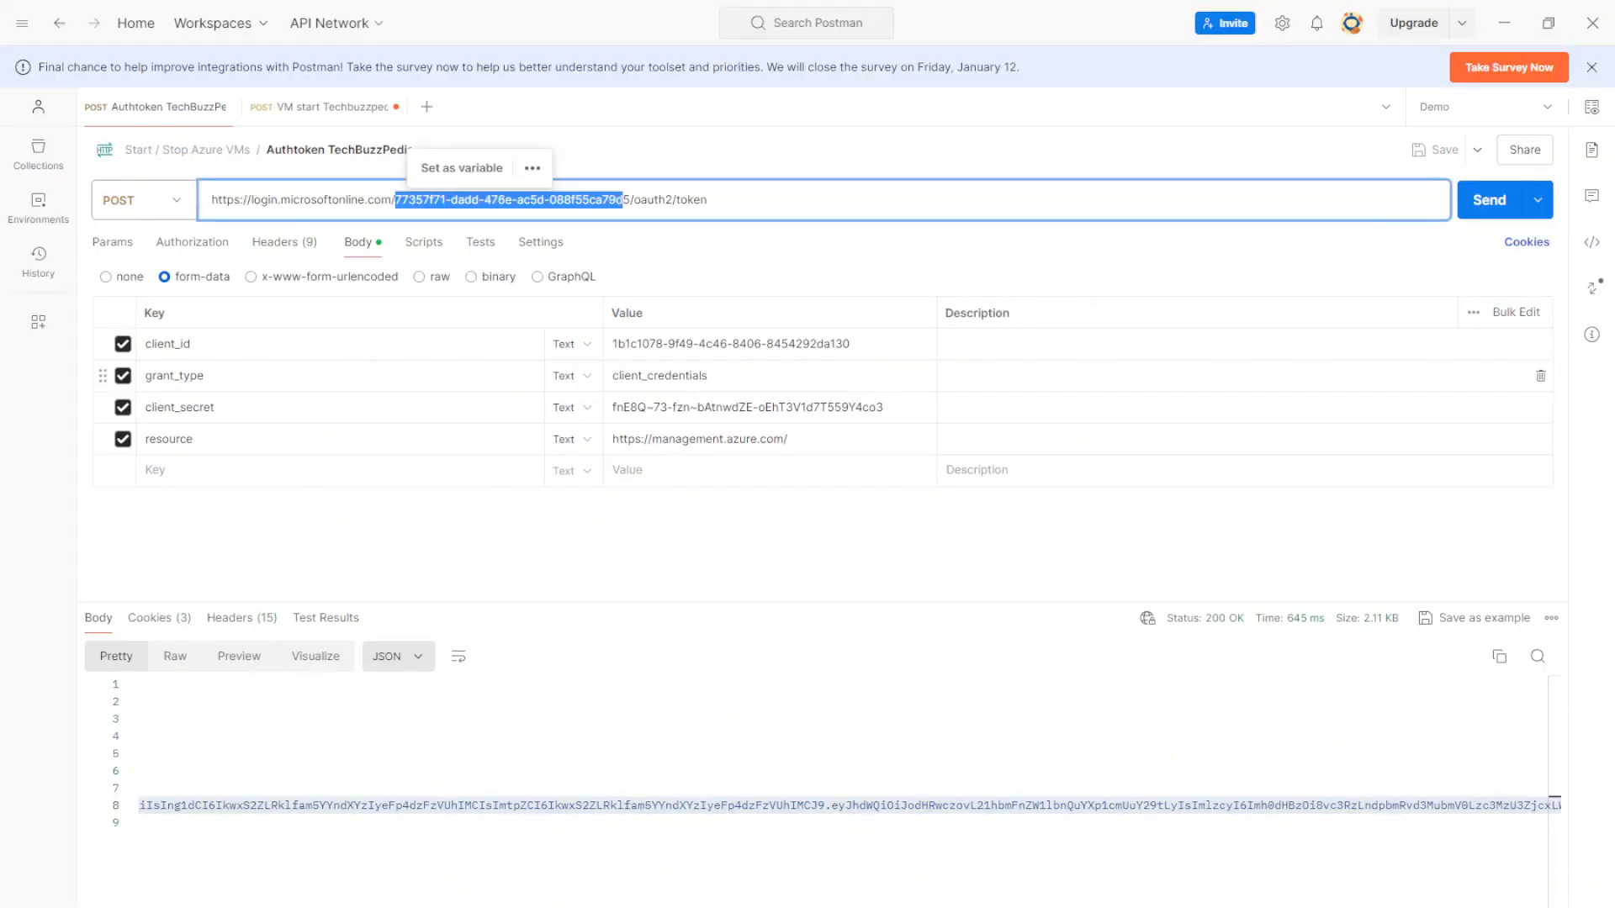
pyautogui.click(851, 344)
pyautogui.moveTo(851, 344); pyautogui.dragTo(624, 344)
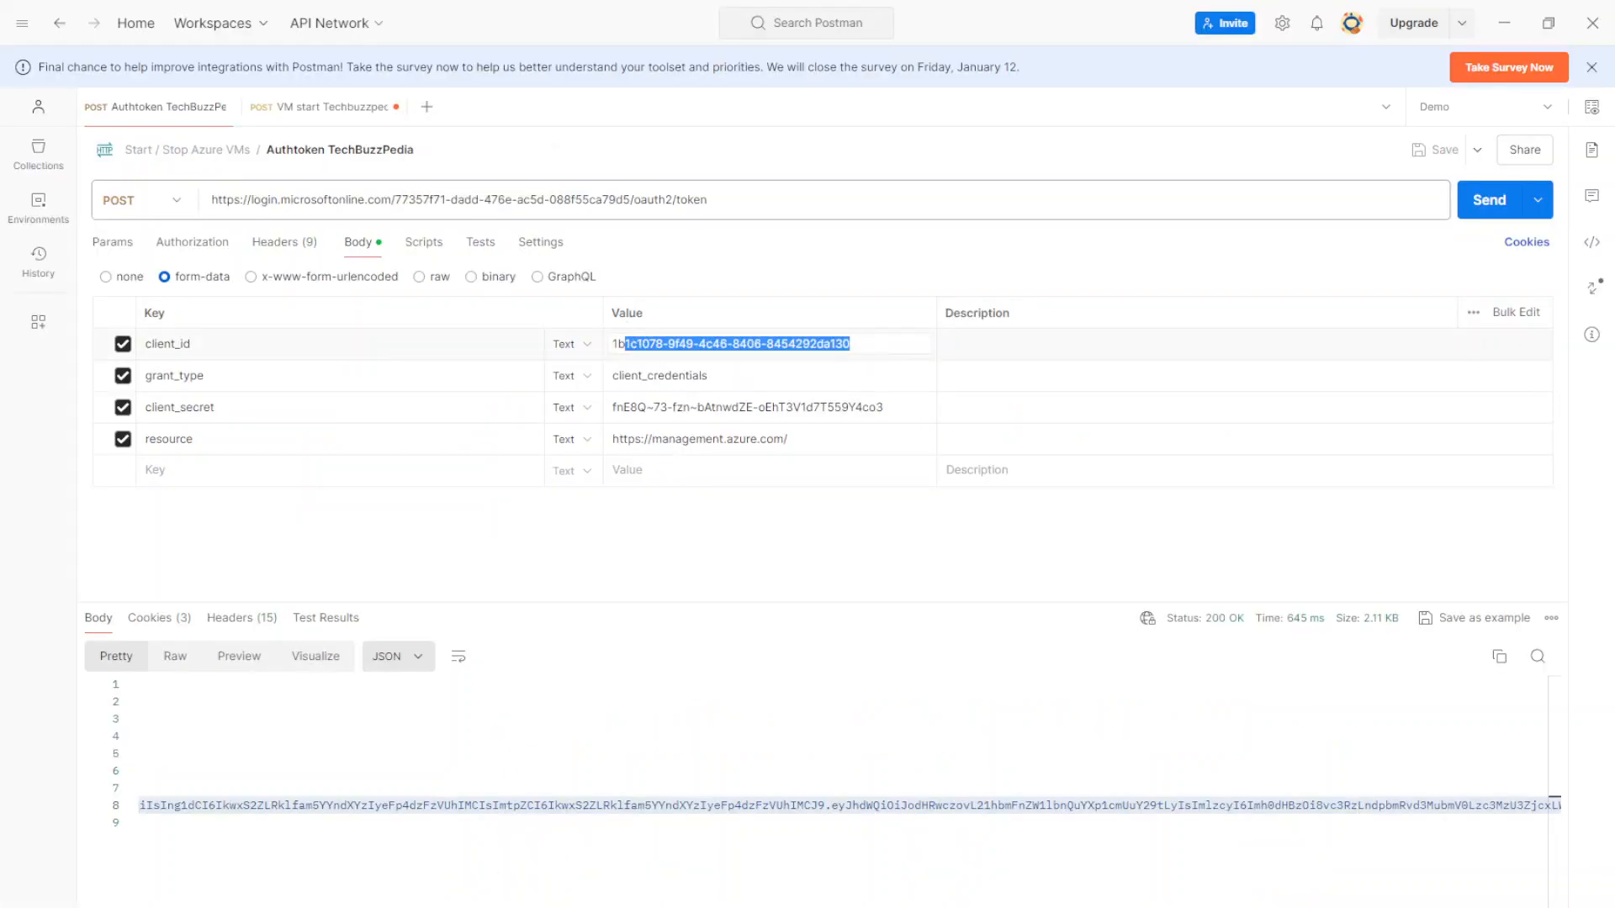
pyautogui.hotkey('alt', 'Tab')
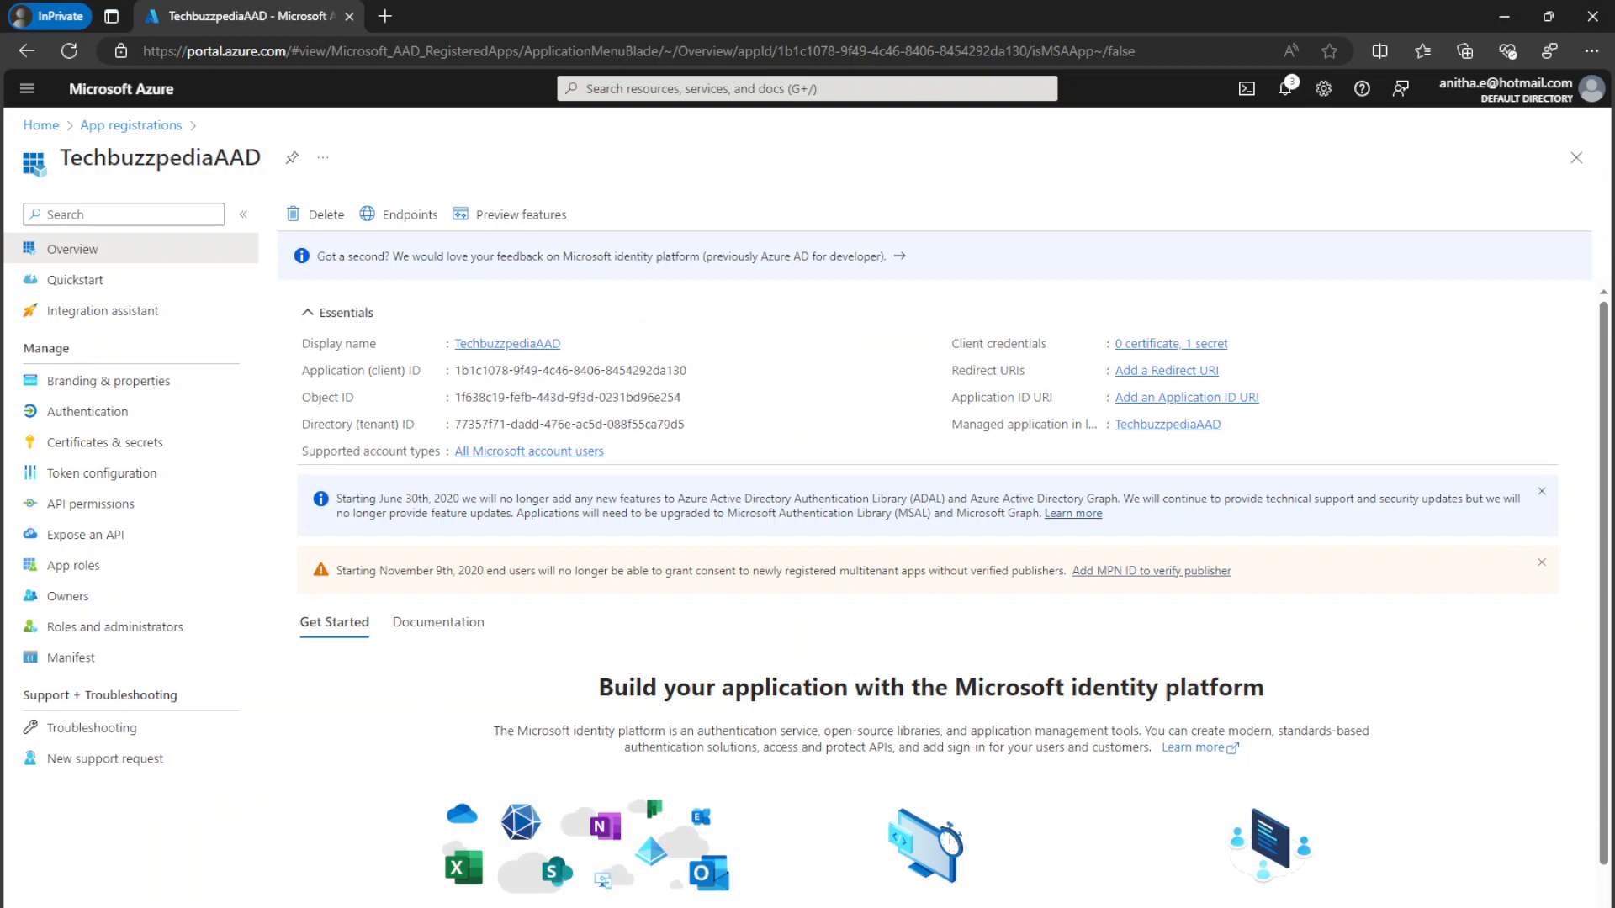
pyautogui.hotkey('alt', 'Tab')
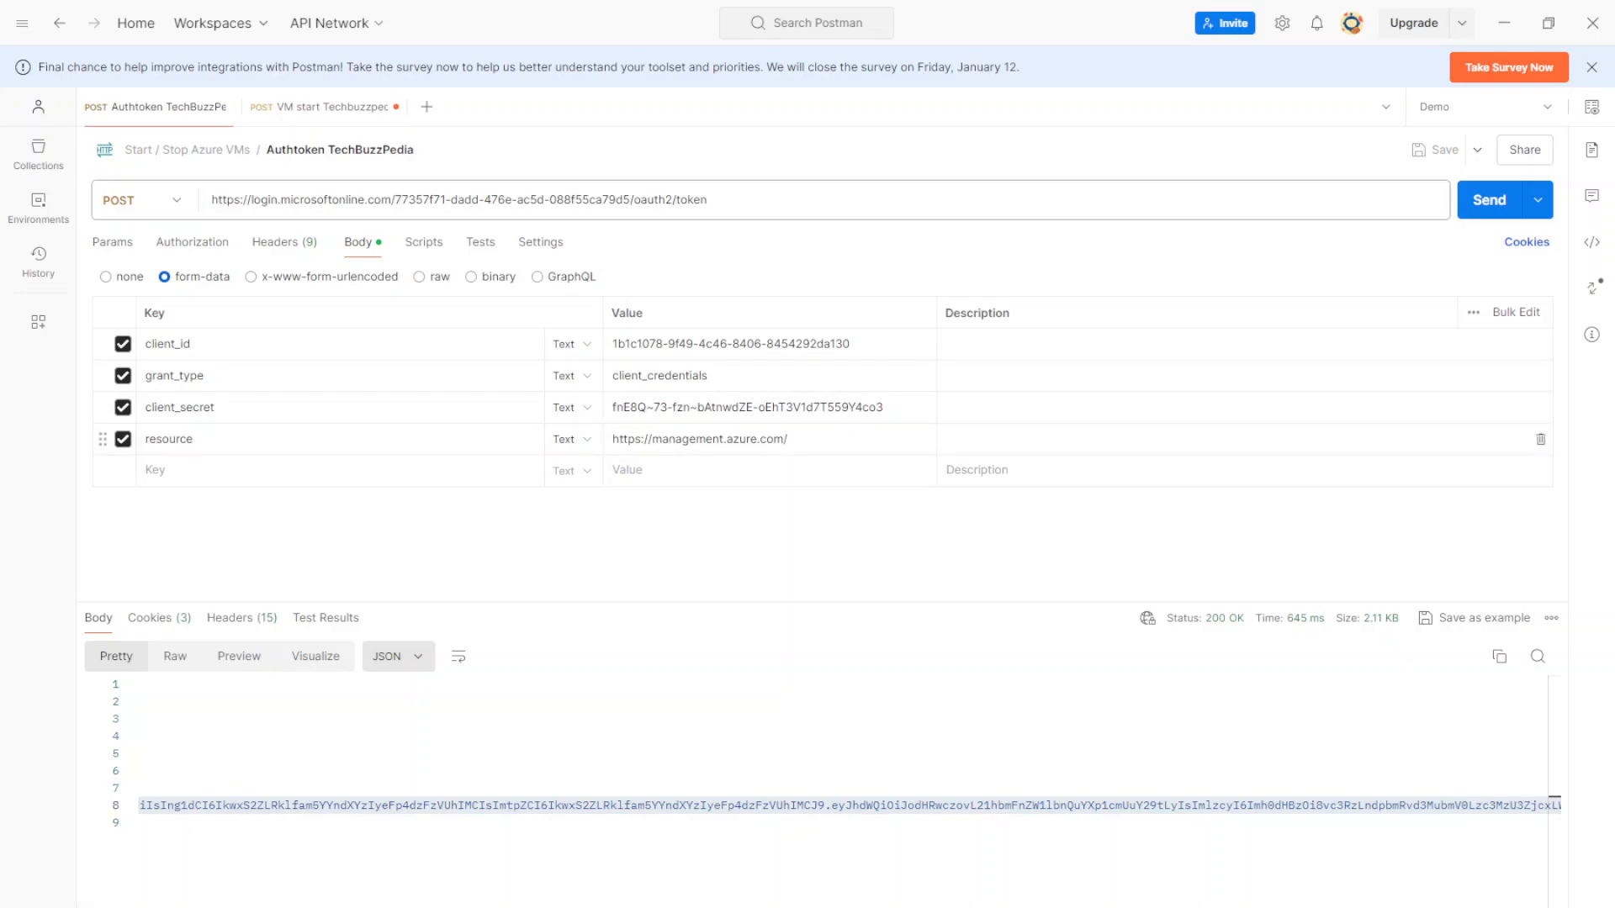
pyautogui.click(789, 439)
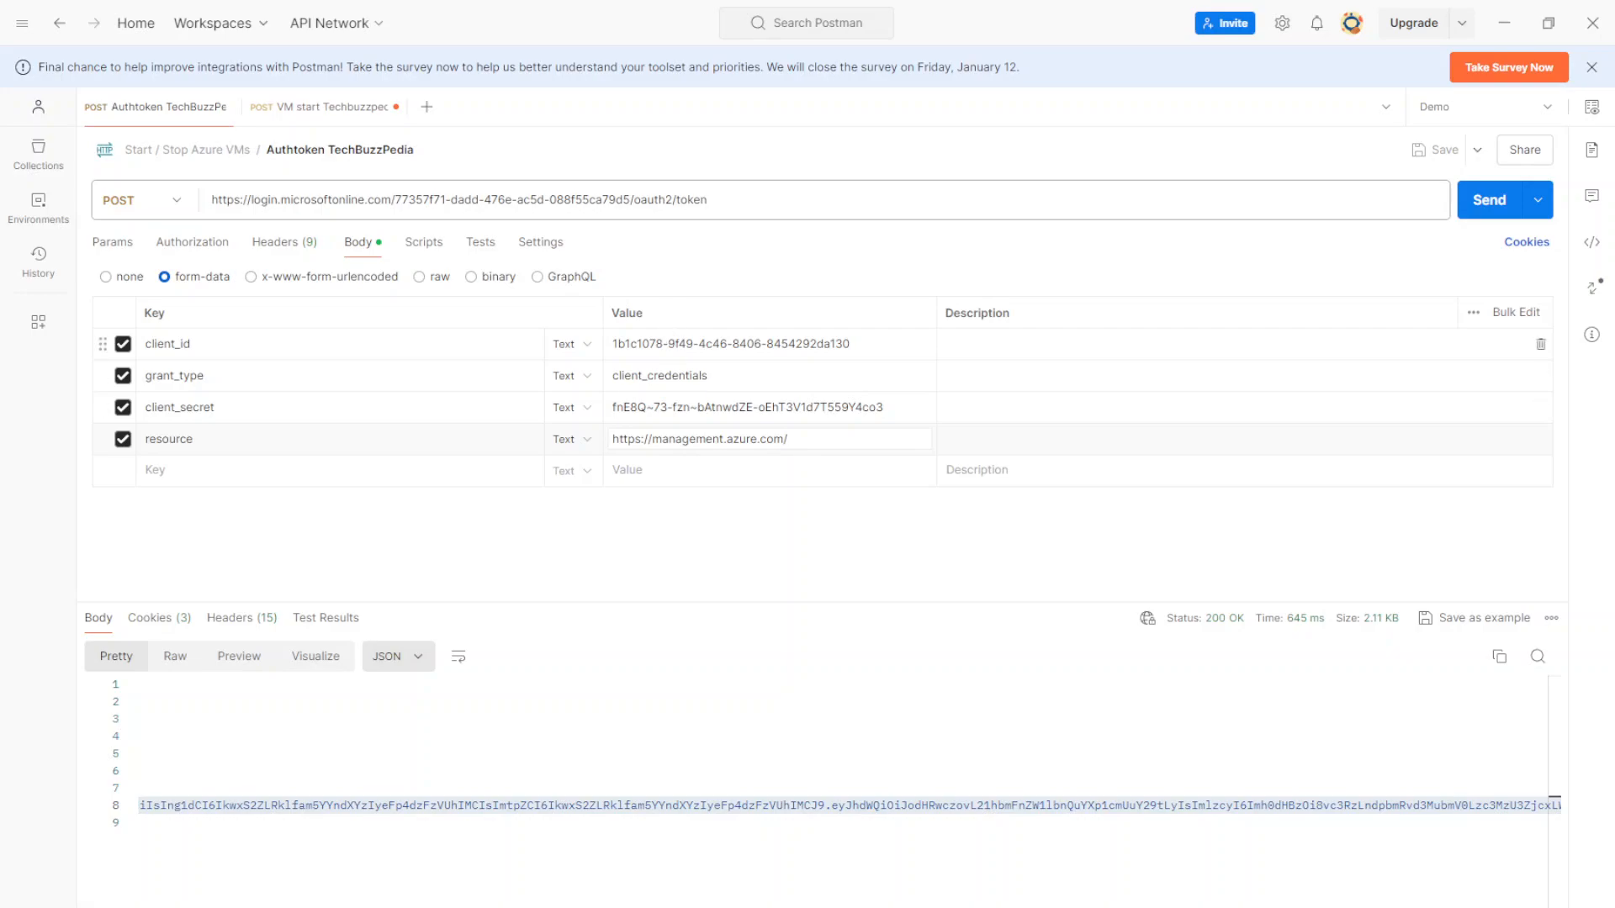
# Examine the VM start Techbuzzpedia request URL and compare its base address with the resource value in the Authtoken TechBuzzPedia request
pyautogui.click(323, 116)
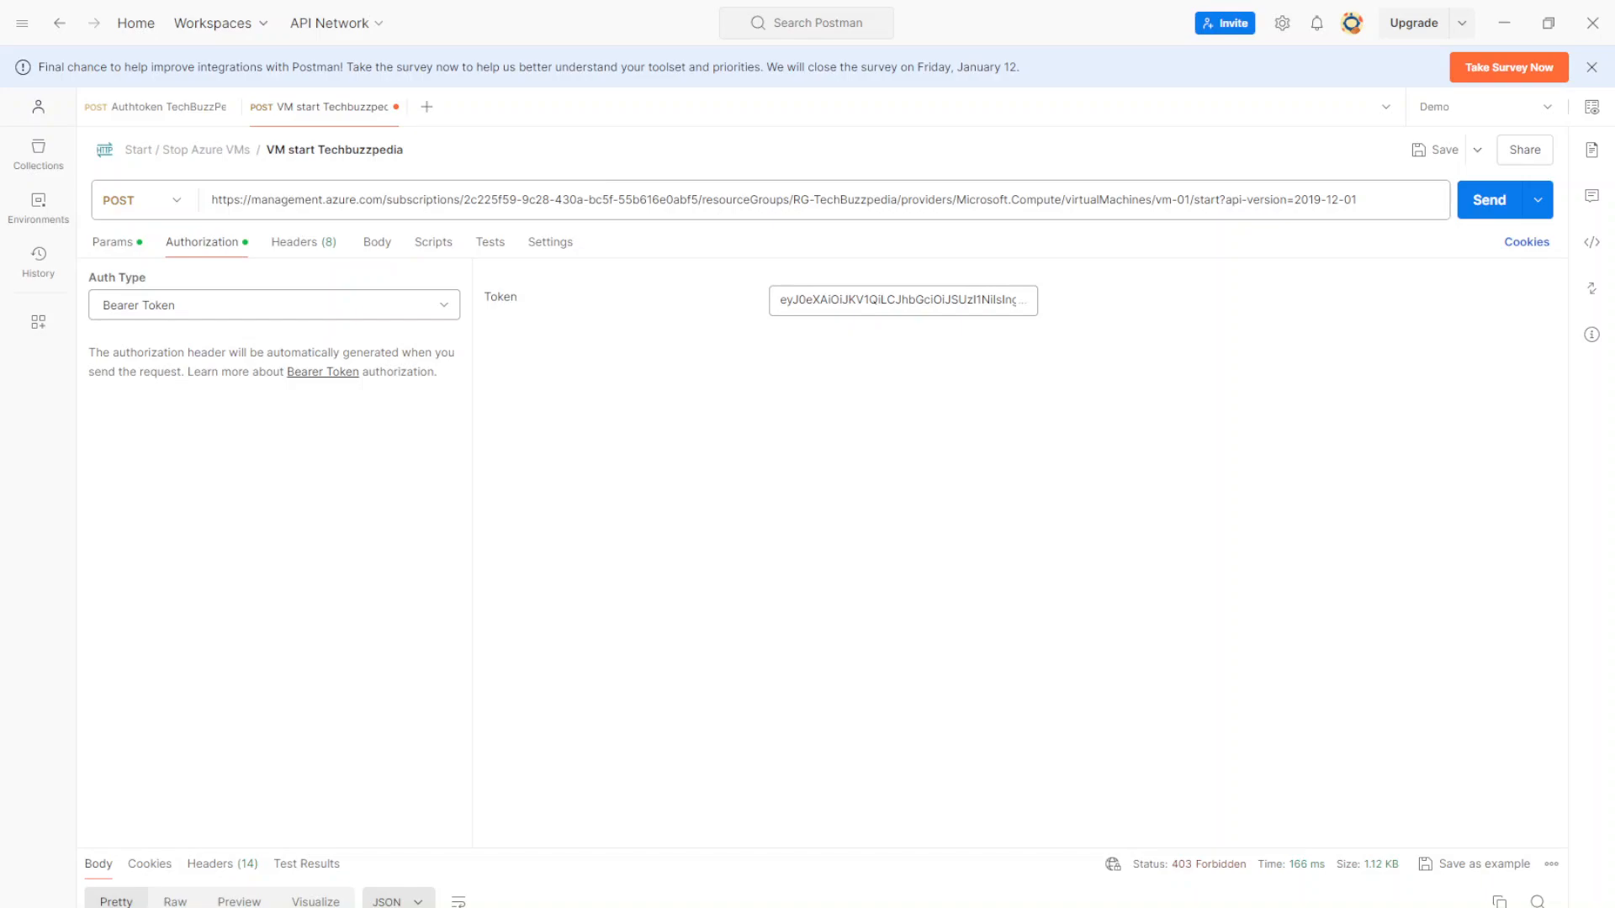
pyautogui.moveTo(211, 202); pyautogui.dragTo(1369, 222)
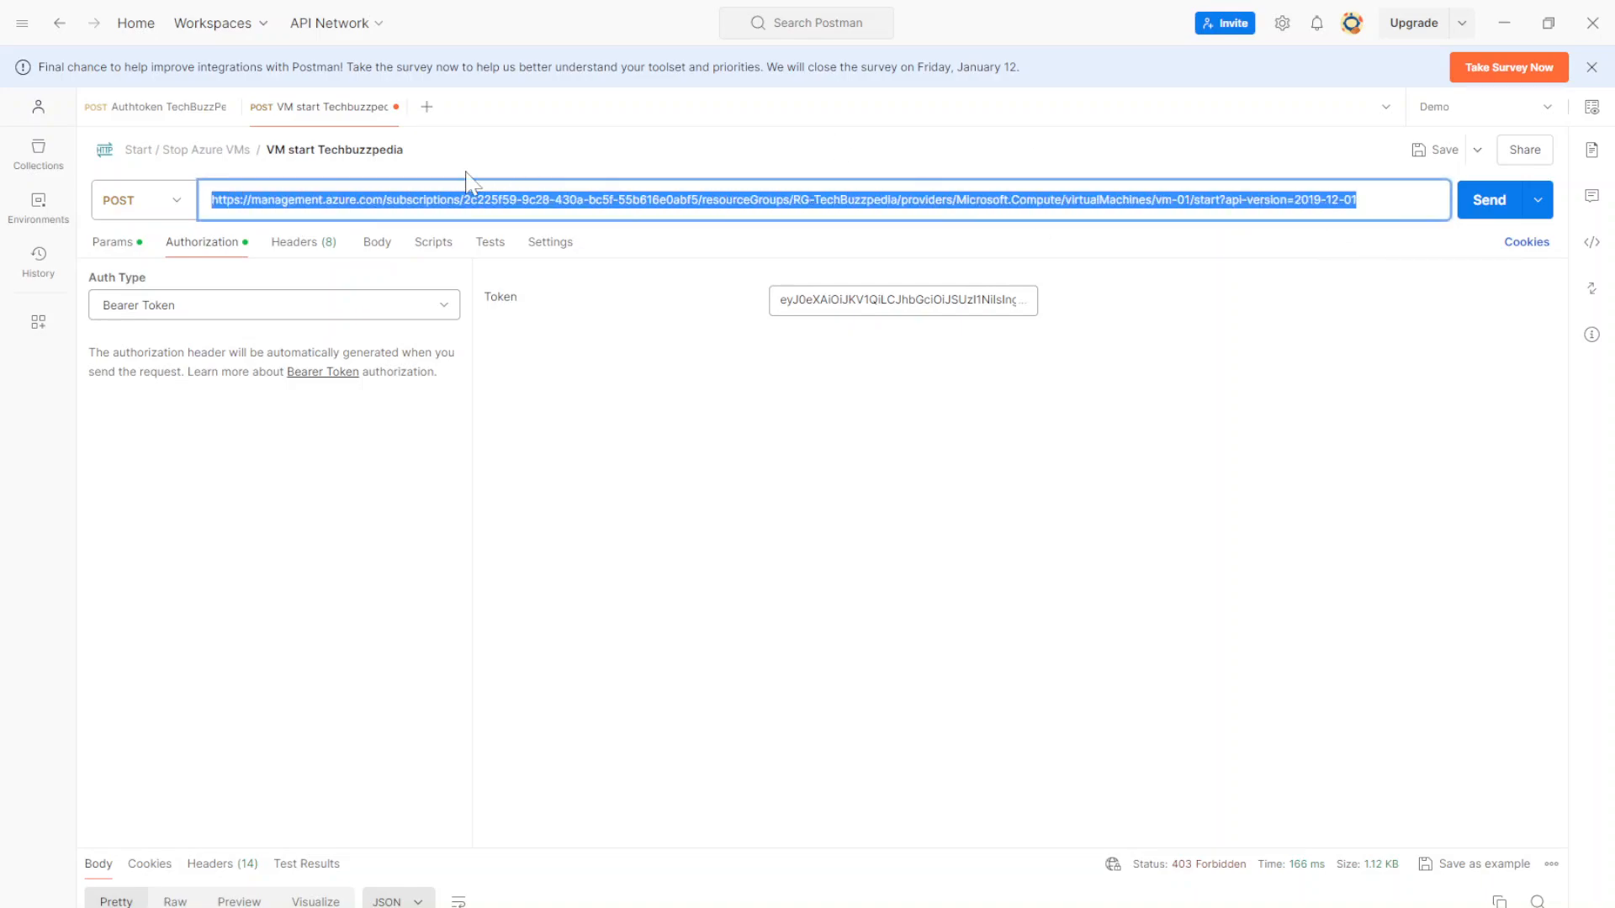
pyautogui.click(391, 200)
pyautogui.moveTo(388, 200); pyautogui.dragTo(212, 208)
pyautogui.click(171, 109)
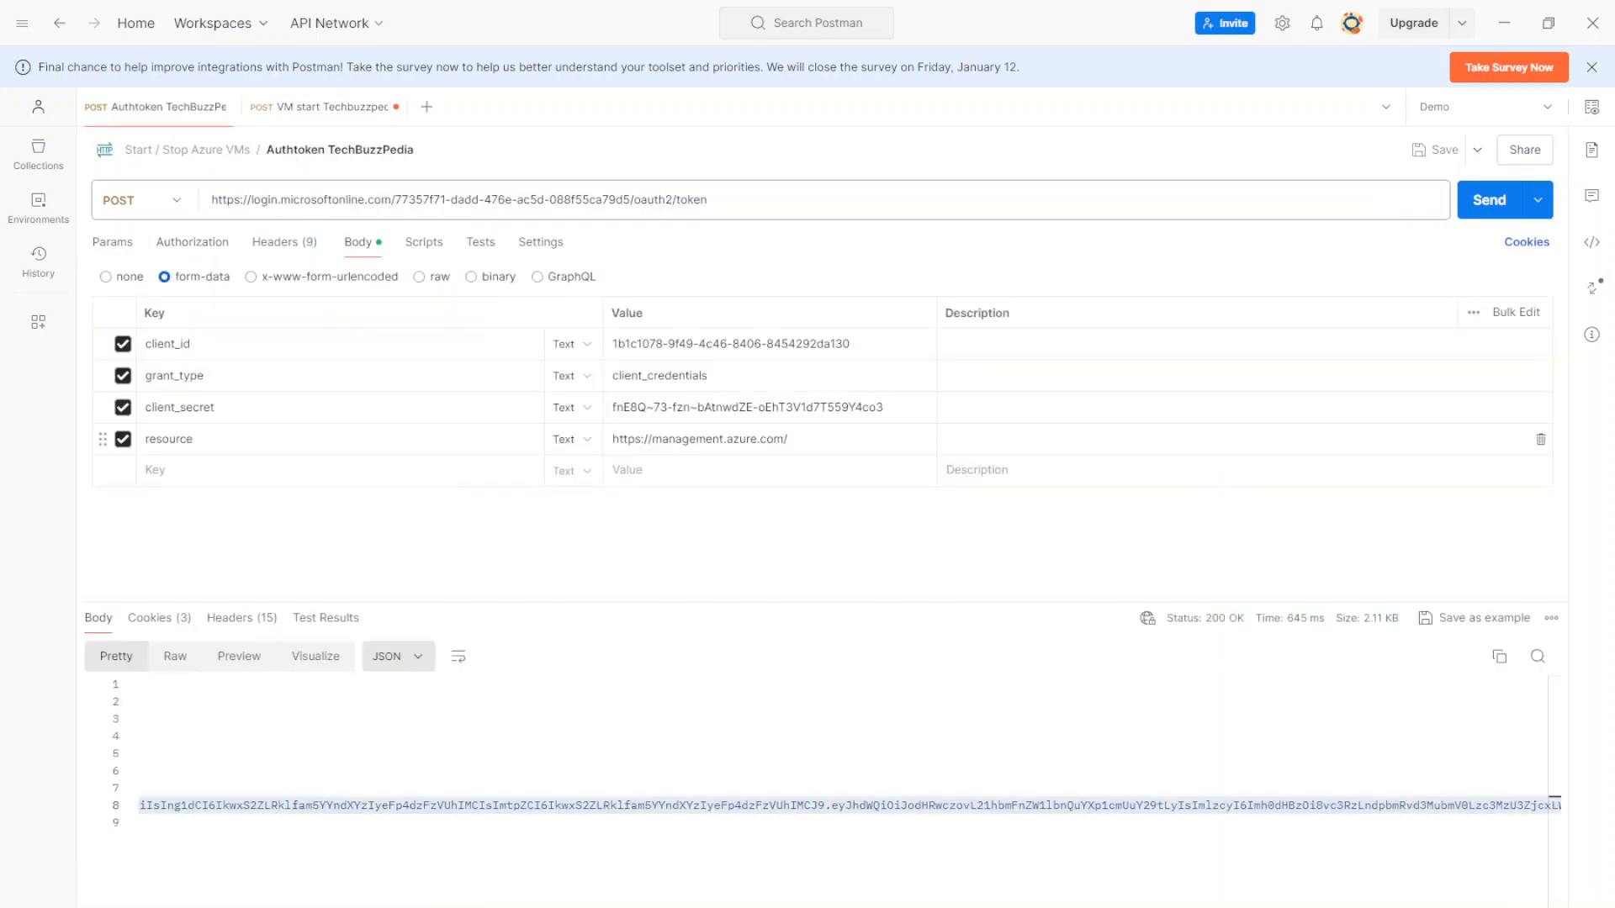
pyautogui.moveTo(789, 439); pyautogui.dragTo(611, 441)
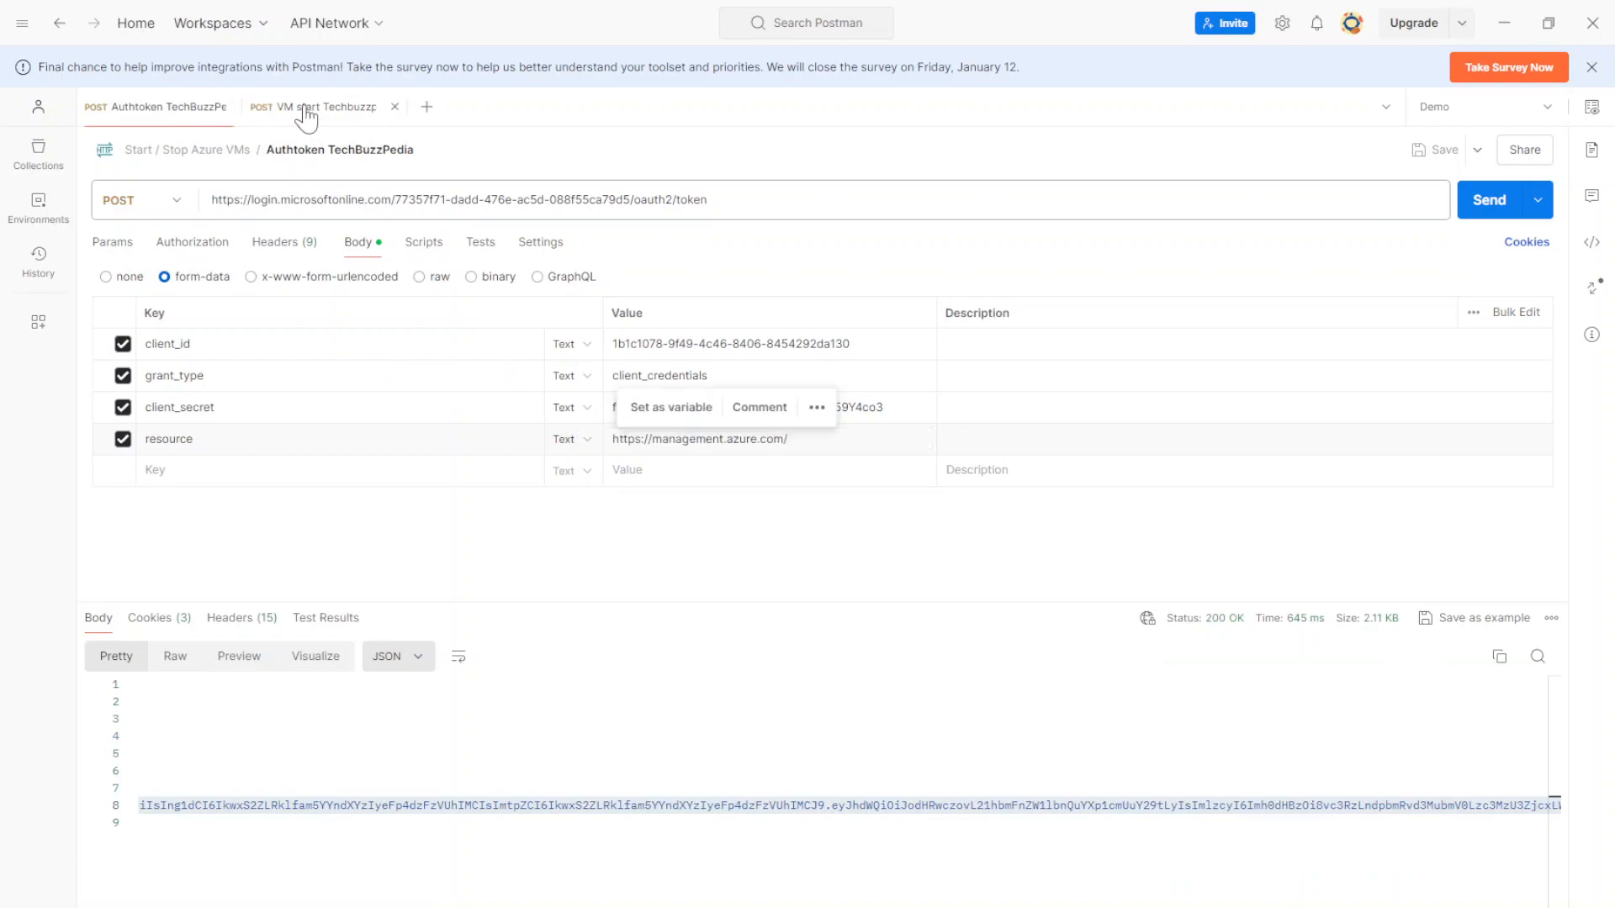
# Return to the VM start Techbuzzpedia request and examine the subscription ID portion of its URL
pyautogui.click(310, 107)
pyautogui.moveTo(386, 200); pyautogui.dragTo(691, 199)
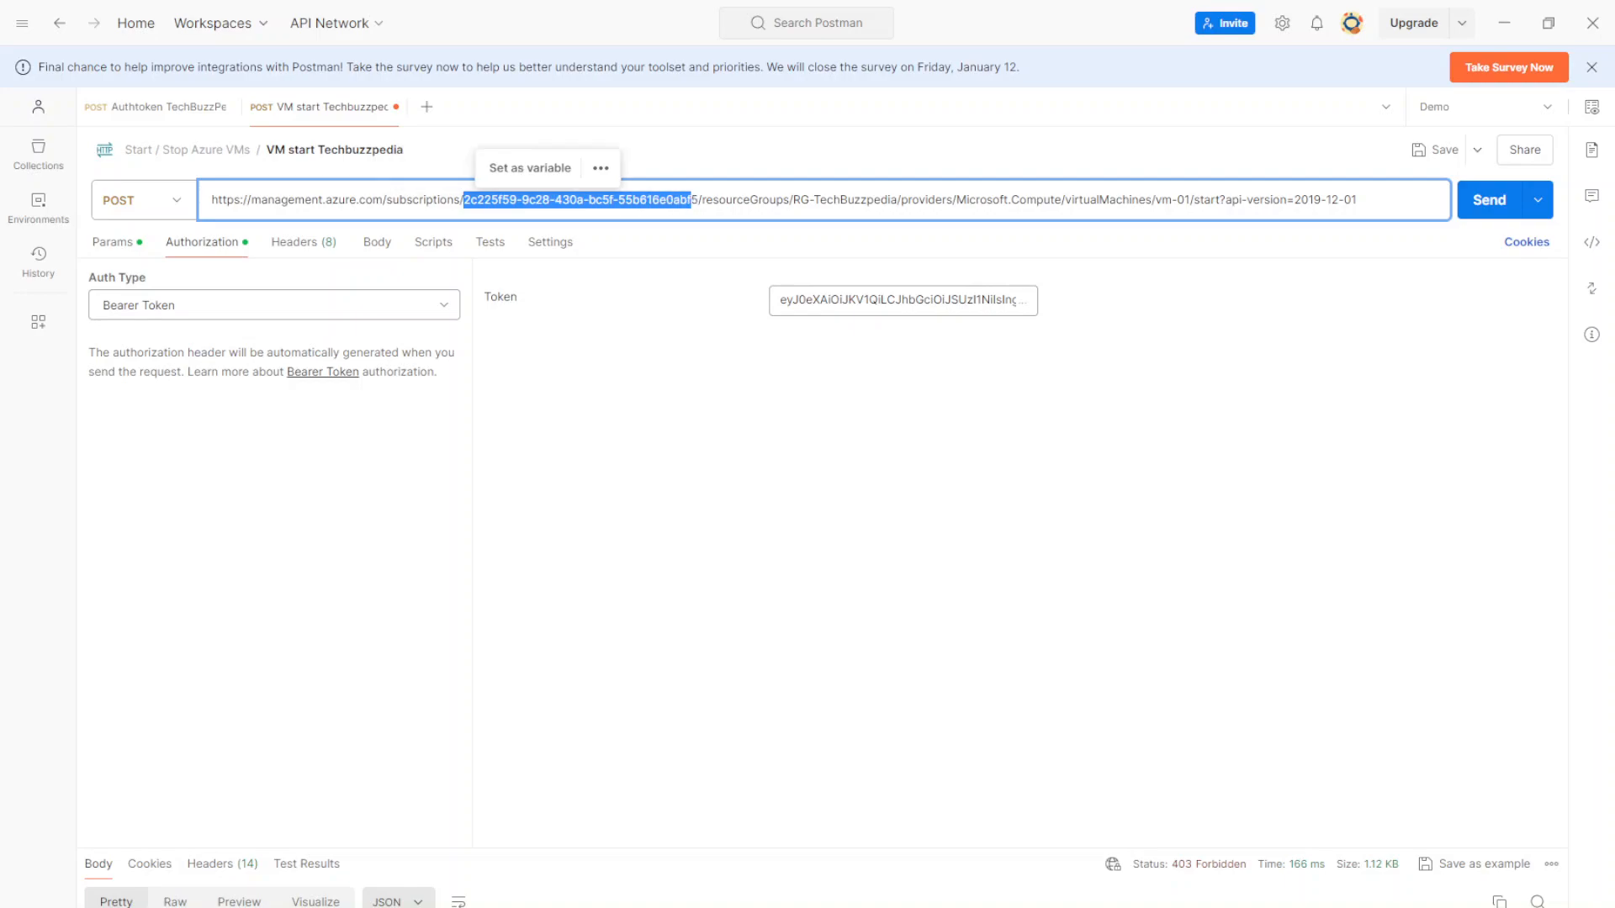
pyautogui.click(640, 199)
pyautogui.moveTo(463, 199); pyautogui.dragTo(691, 200)
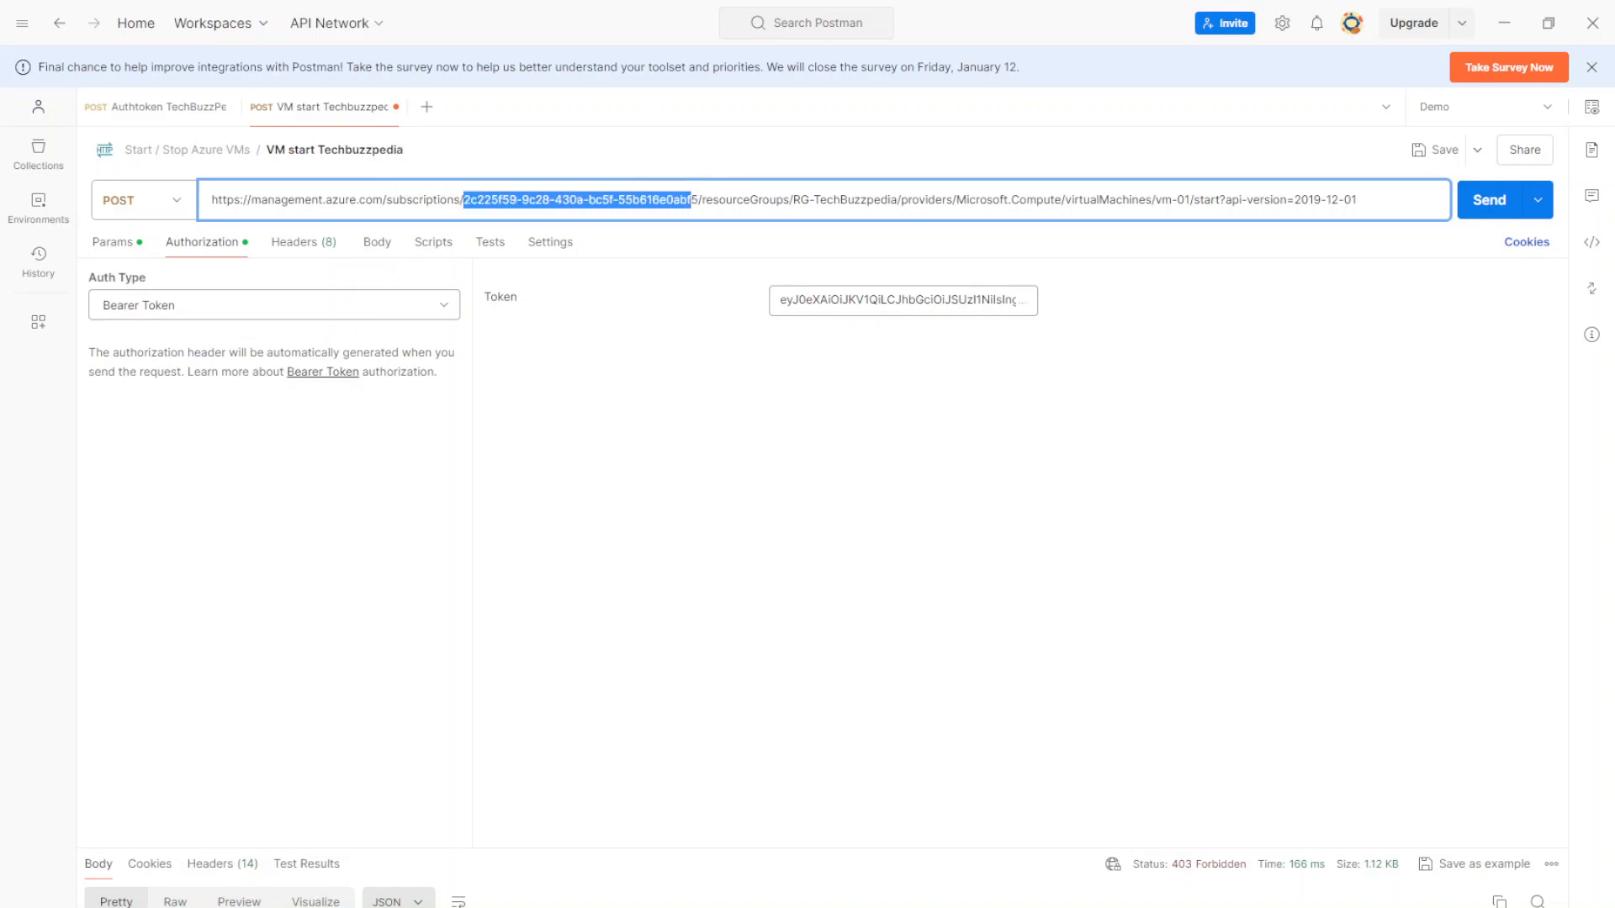
# Examine the resource group portion of the URL and compare it with vm-01's resource group in Azure's virtual machines list
pyautogui.doubleClick(745, 201)
pyautogui.doubleClick(745, 200)
pyautogui.moveTo(793, 199); pyautogui.dragTo(854, 199)
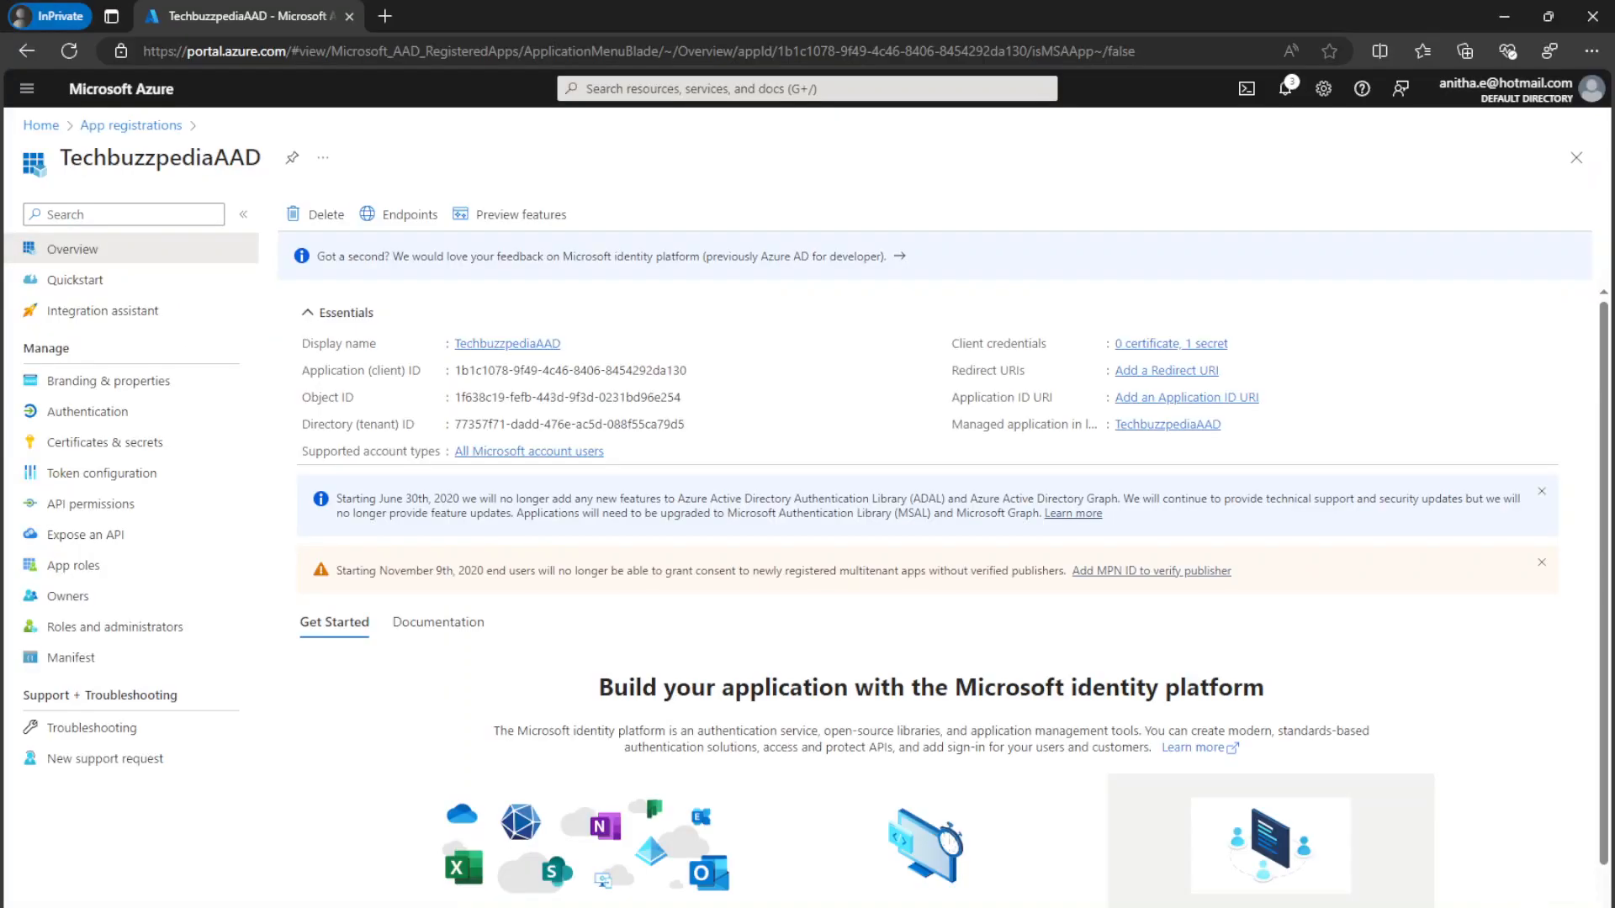
pyautogui.click(38, 130)
pyautogui.click(533, 236)
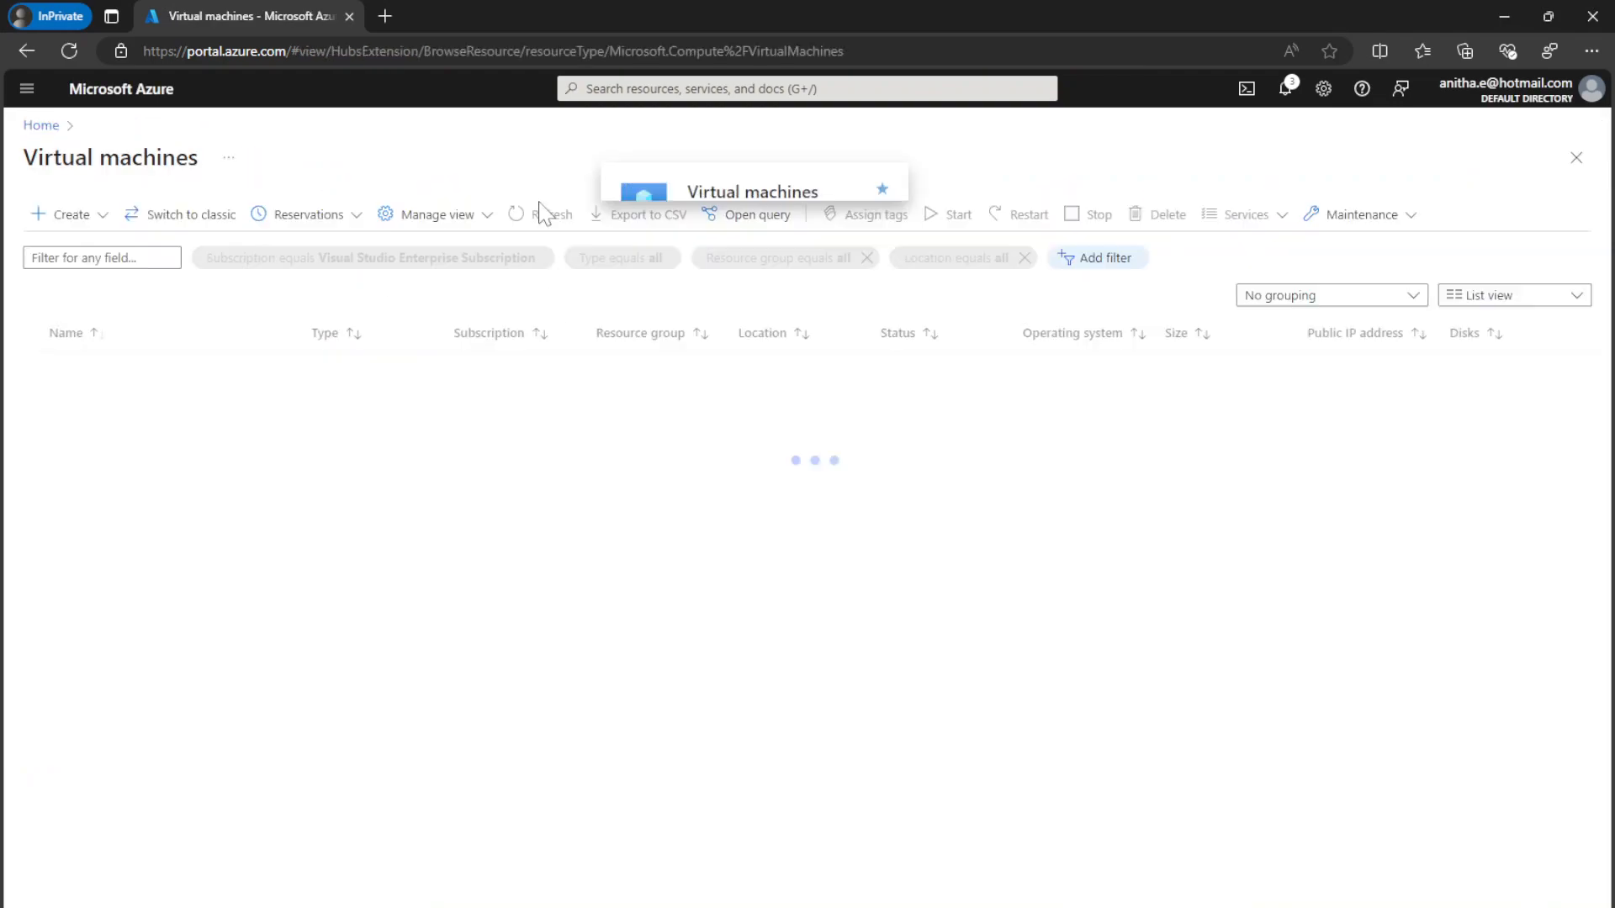
pyautogui.moveTo(710, 371); pyautogui.dragTo(595, 370)
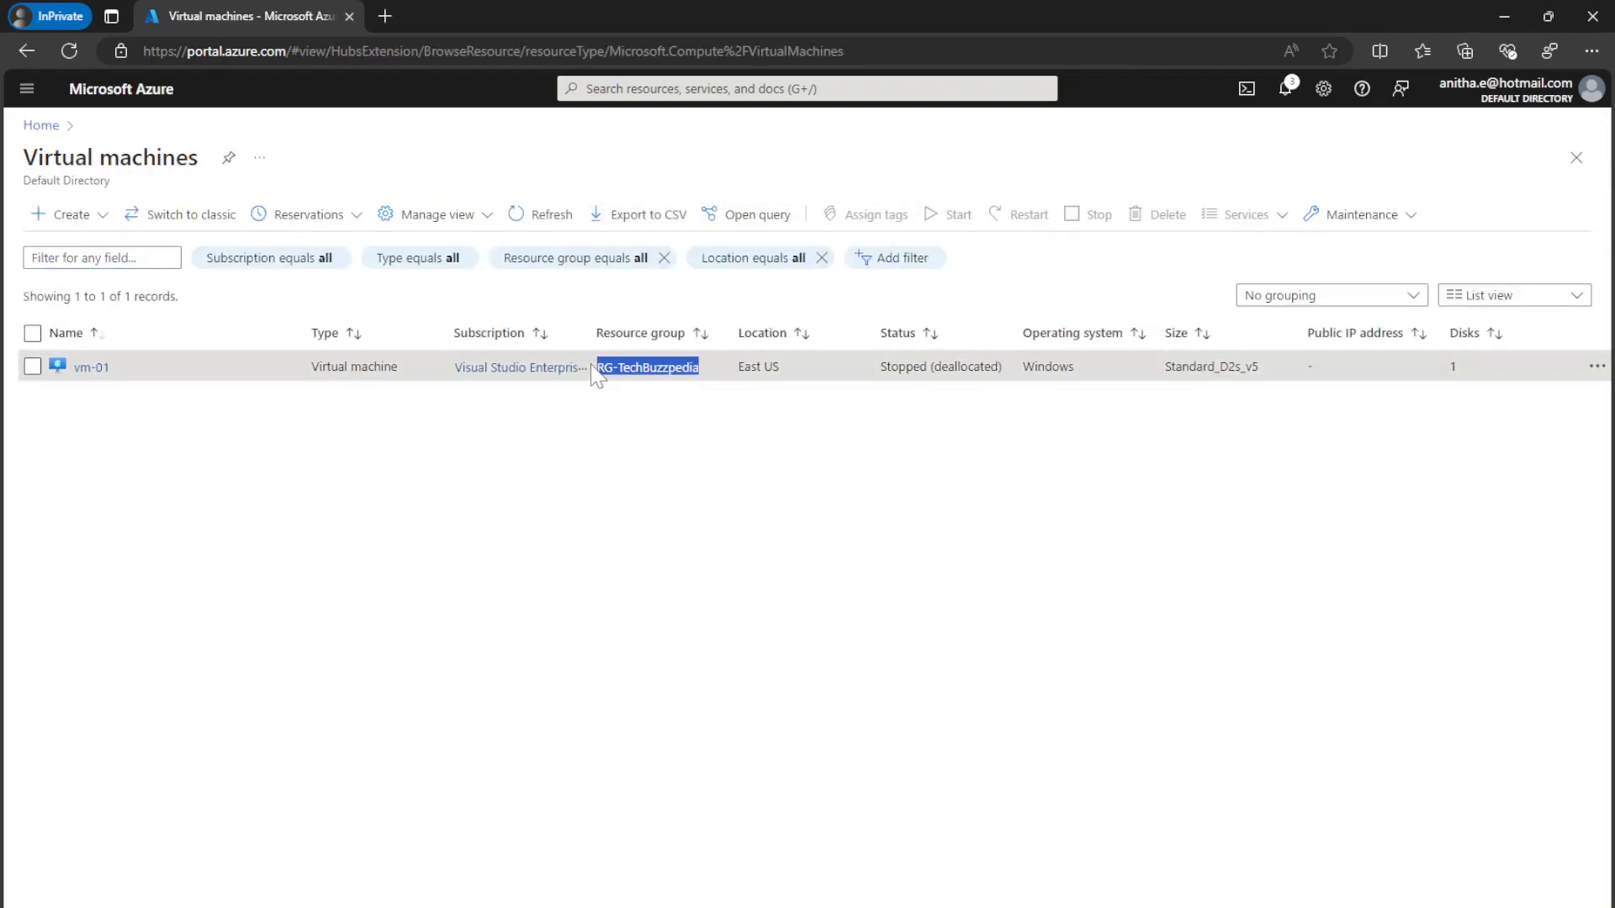
pyautogui.click(1505, 17)
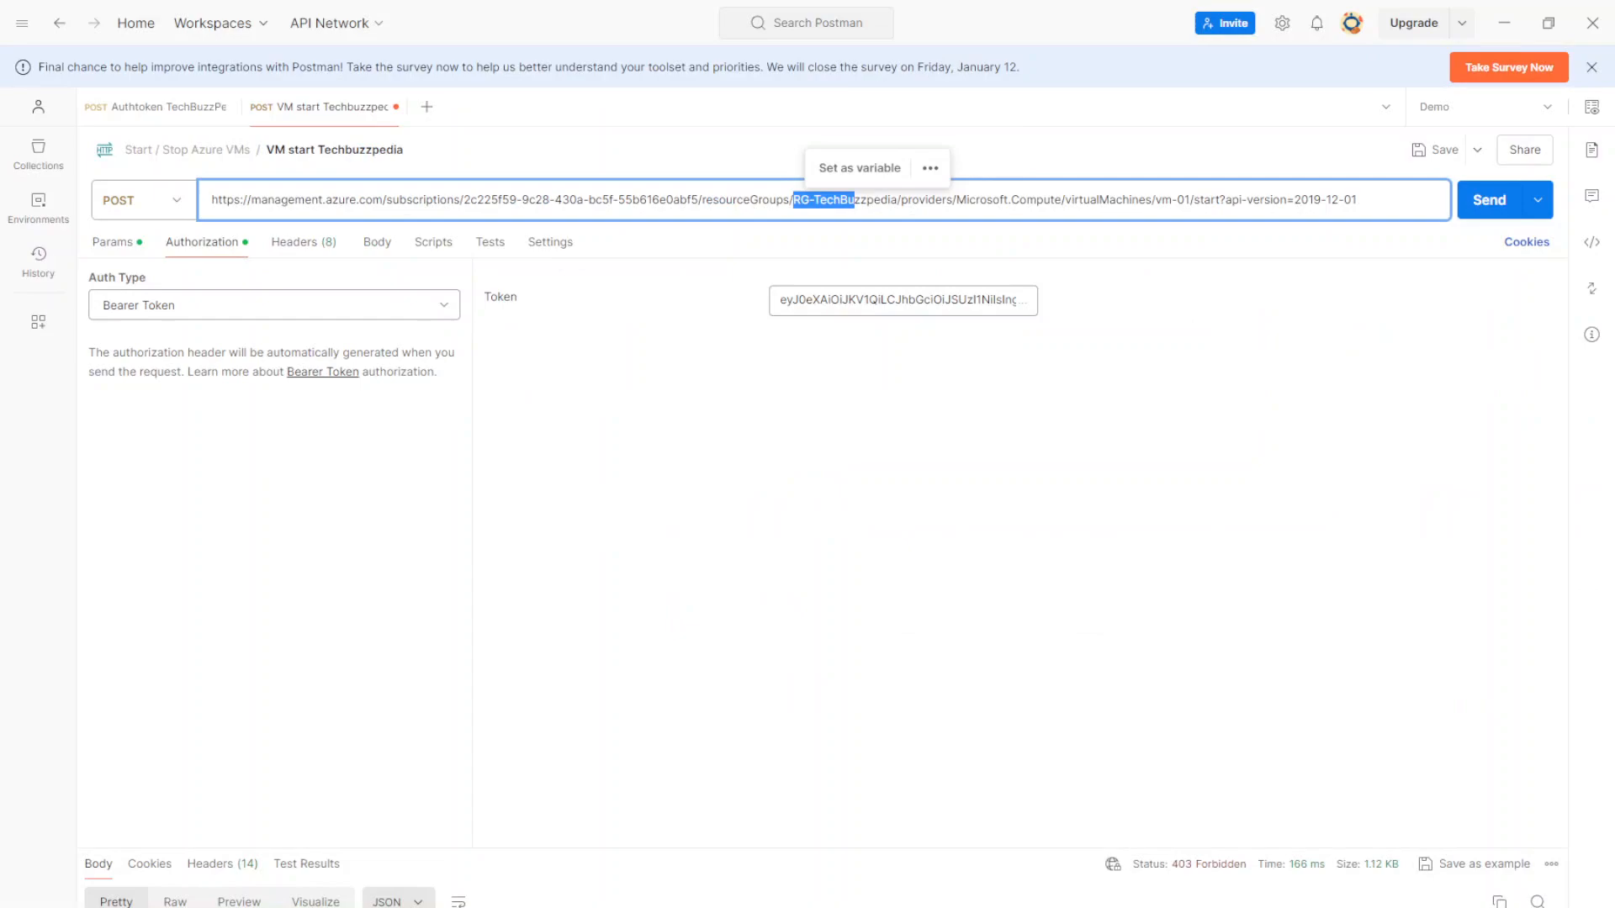
# Examine the remaining providers, Microsoft.Compute, virtualMachines and vm-01 portions of the VM start request URL
pyautogui.click(839, 200)
pyautogui.doubleClick(925, 200)
pyautogui.doubleClick(981, 200)
pyautogui.moveTo(1043, 201); pyautogui.dragTo(1050, 201)
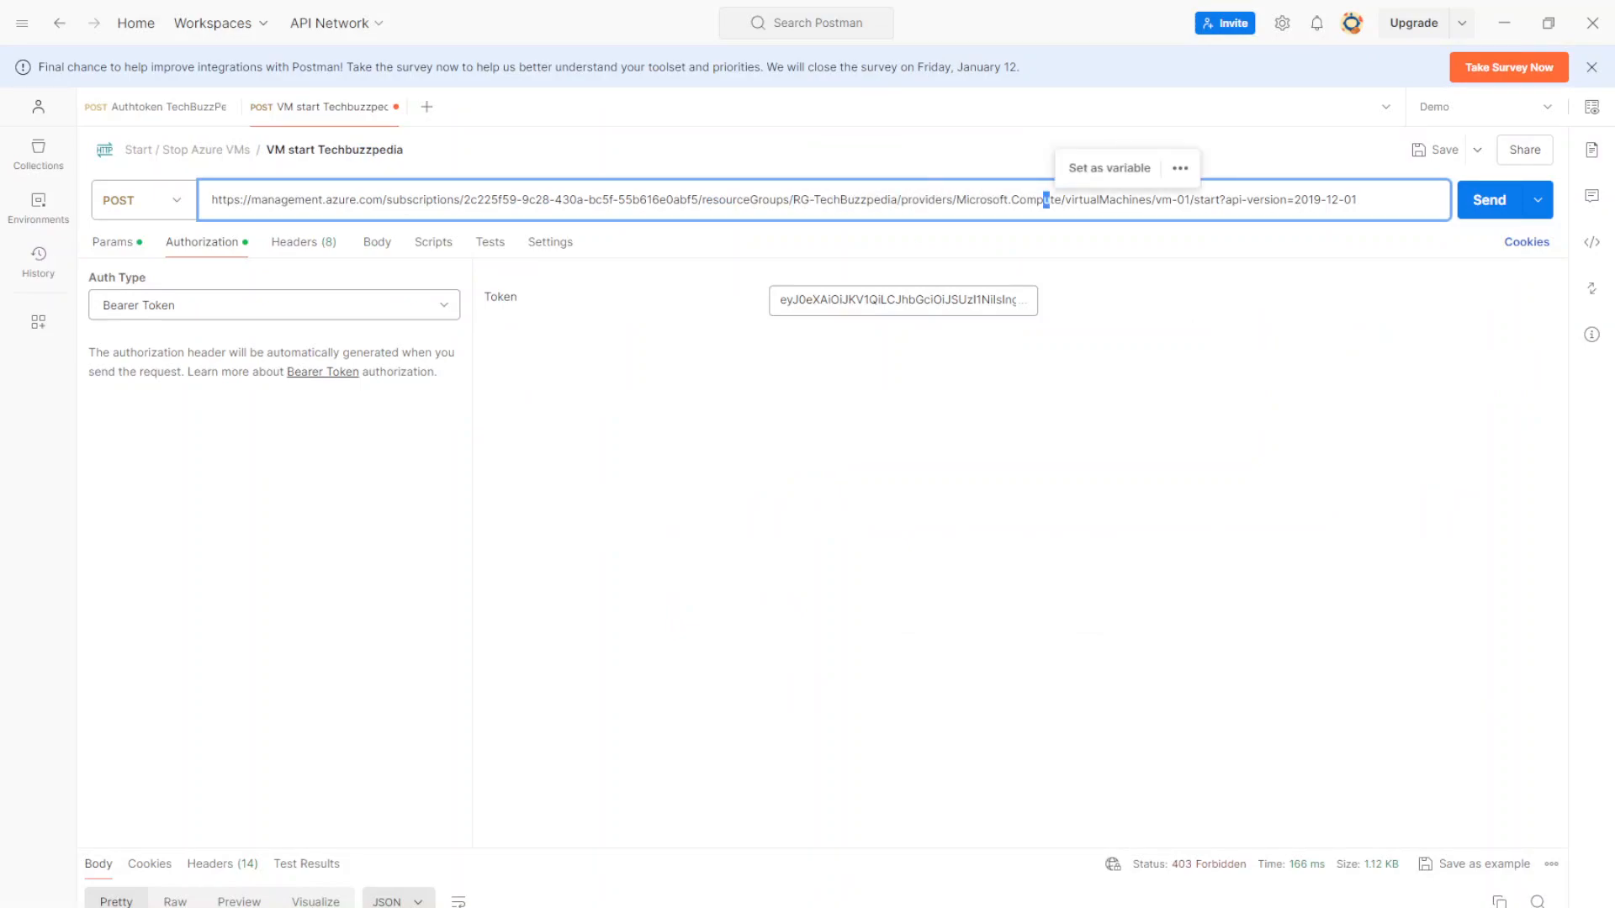
pyautogui.doubleClick(1097, 201)
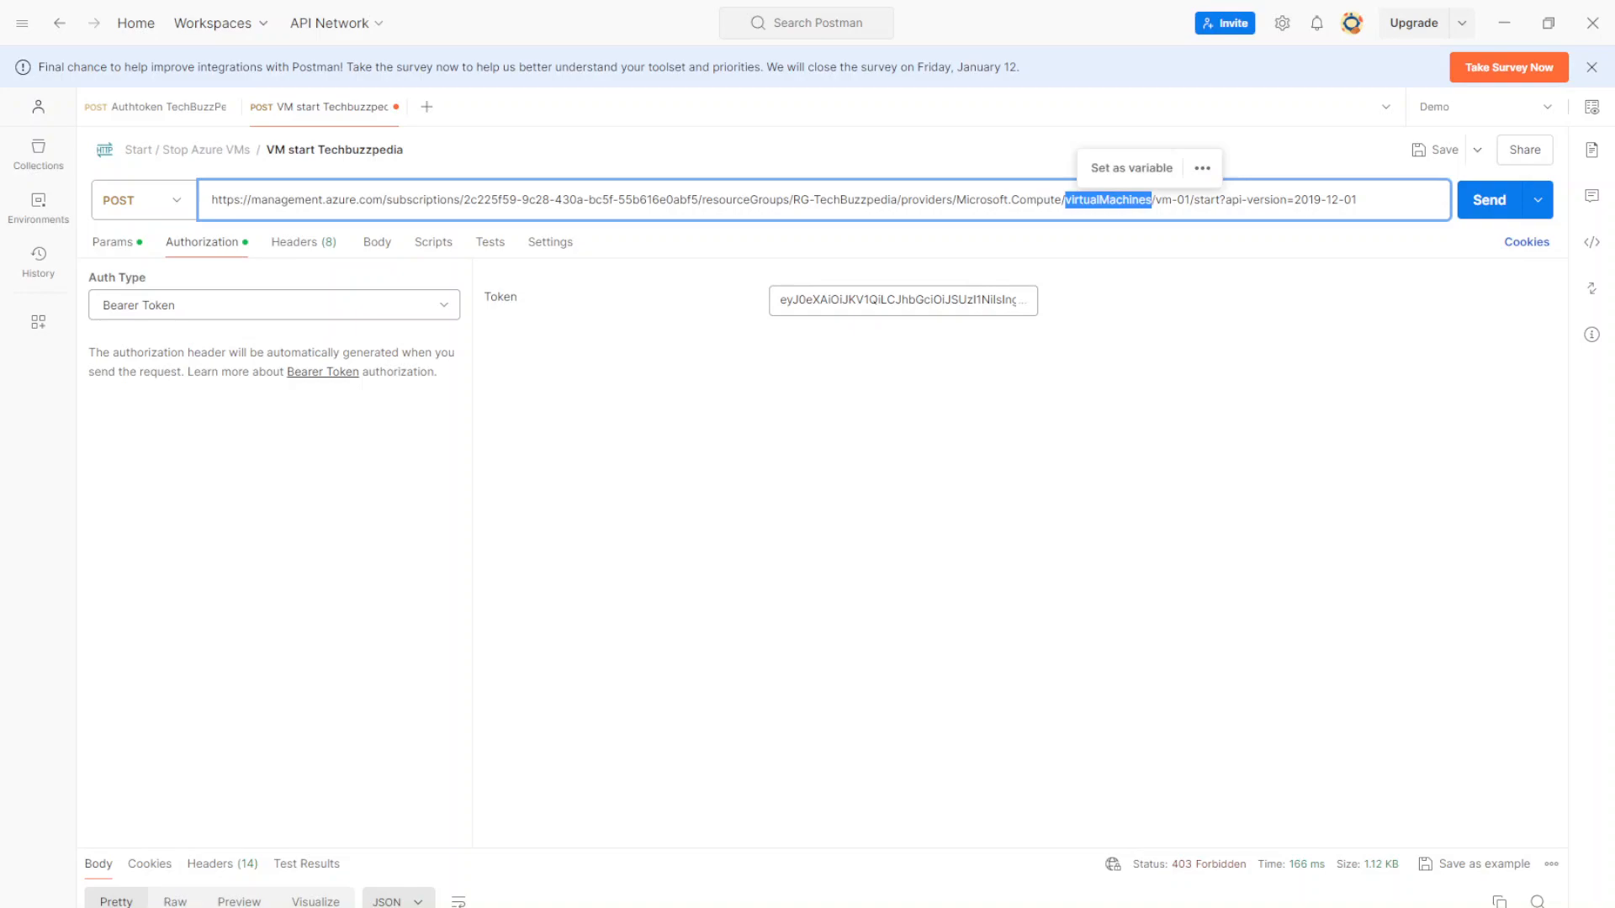
pyautogui.moveTo(1189, 200); pyautogui.dragTo(1162, 200)
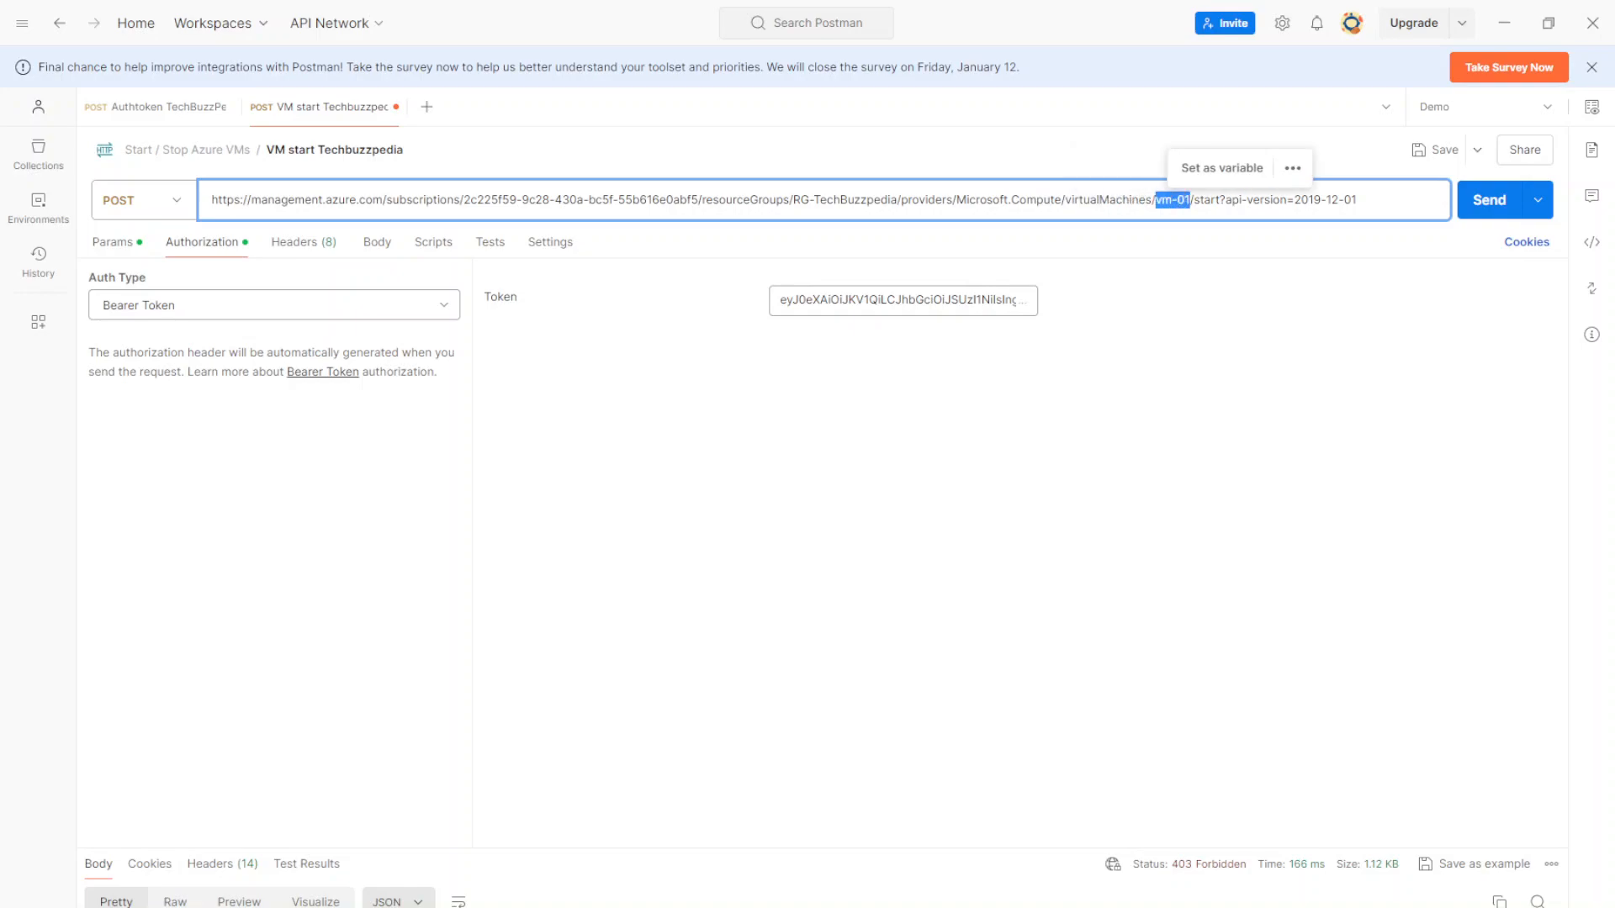
# Compare the vm-01 name in Azure's virtual machines list with the request URL in Postman and examine the start and api-version parts
pyautogui.click(1504, 23)
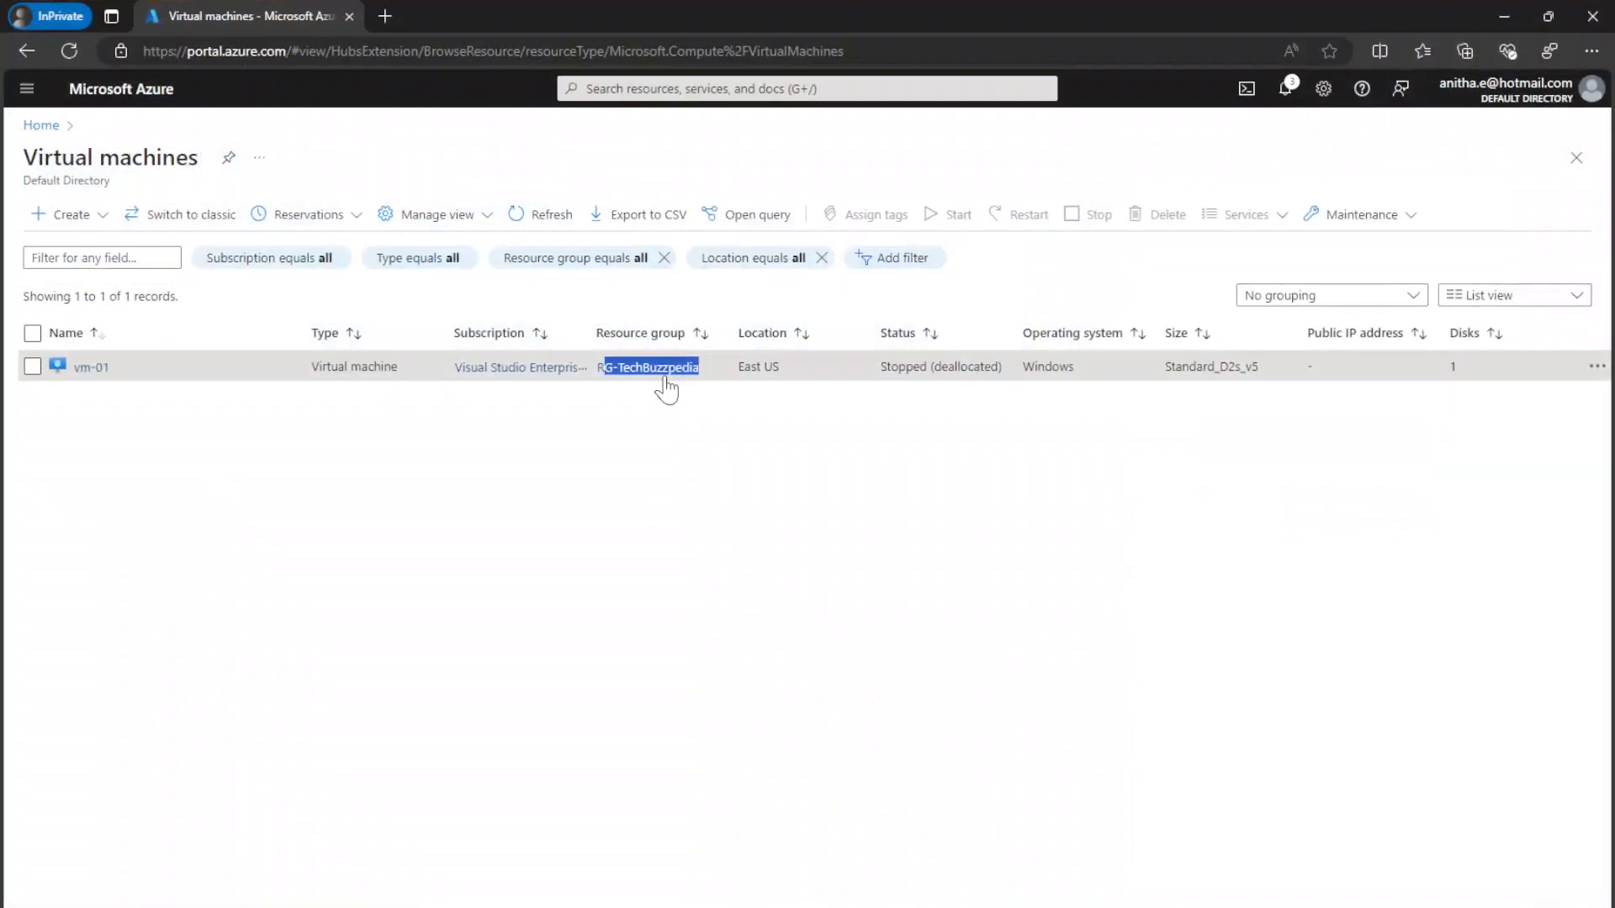
pyautogui.moveTo(116, 366); pyautogui.dragTo(78, 374)
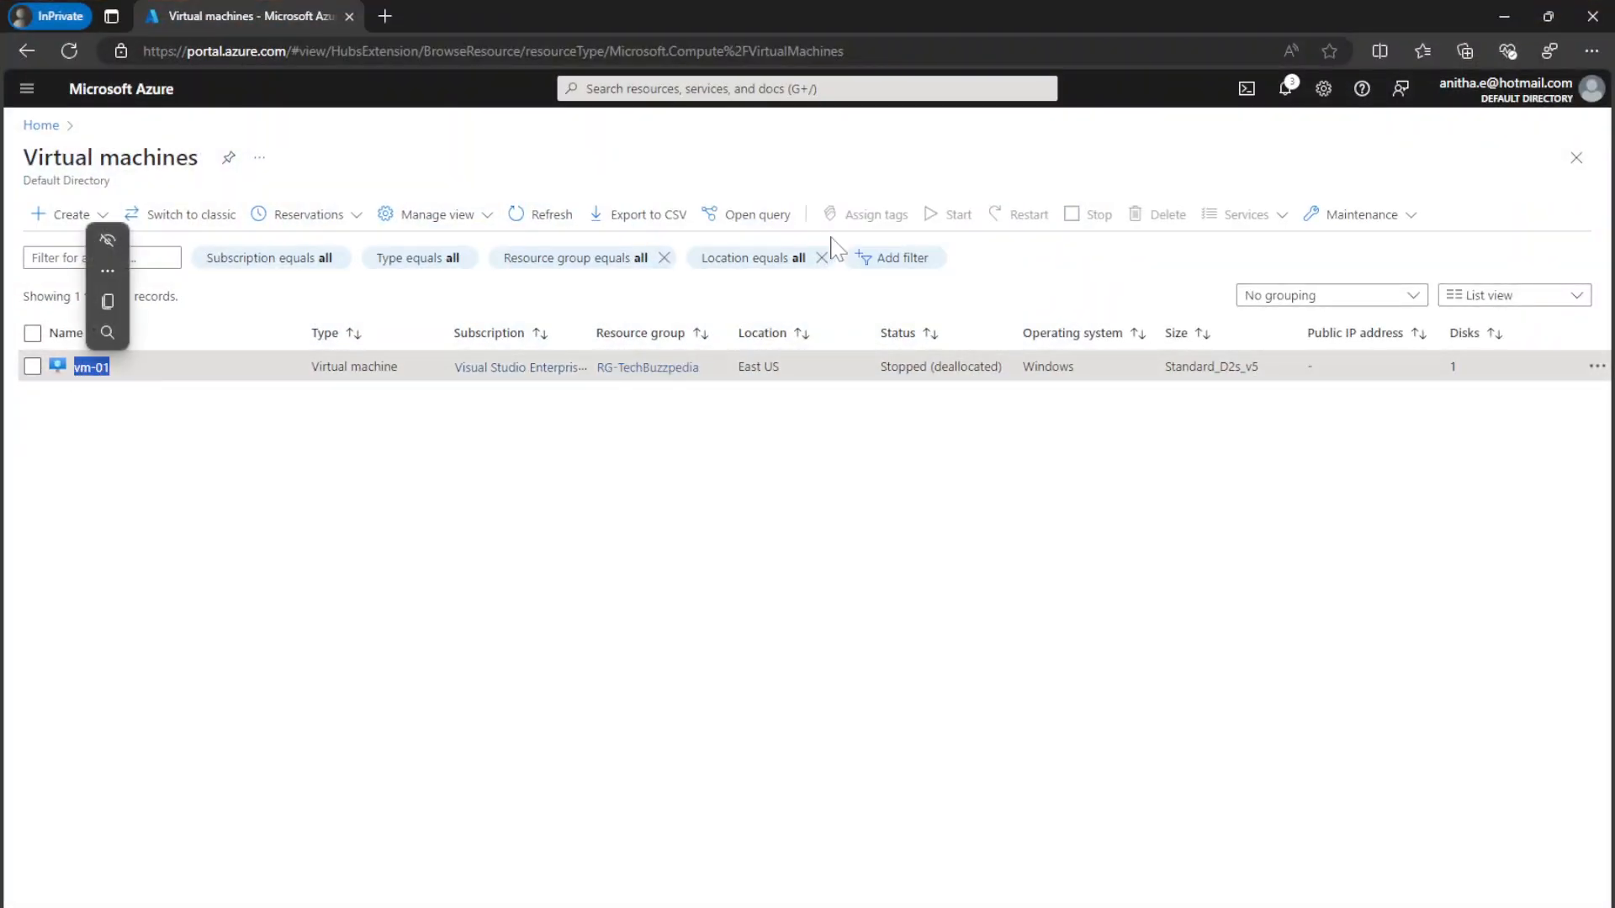
pyautogui.hotkey('alt', 'Tab')
pyautogui.moveTo(1190, 201); pyautogui.dragTo(1156, 201)
pyautogui.doubleClick(1207, 200)
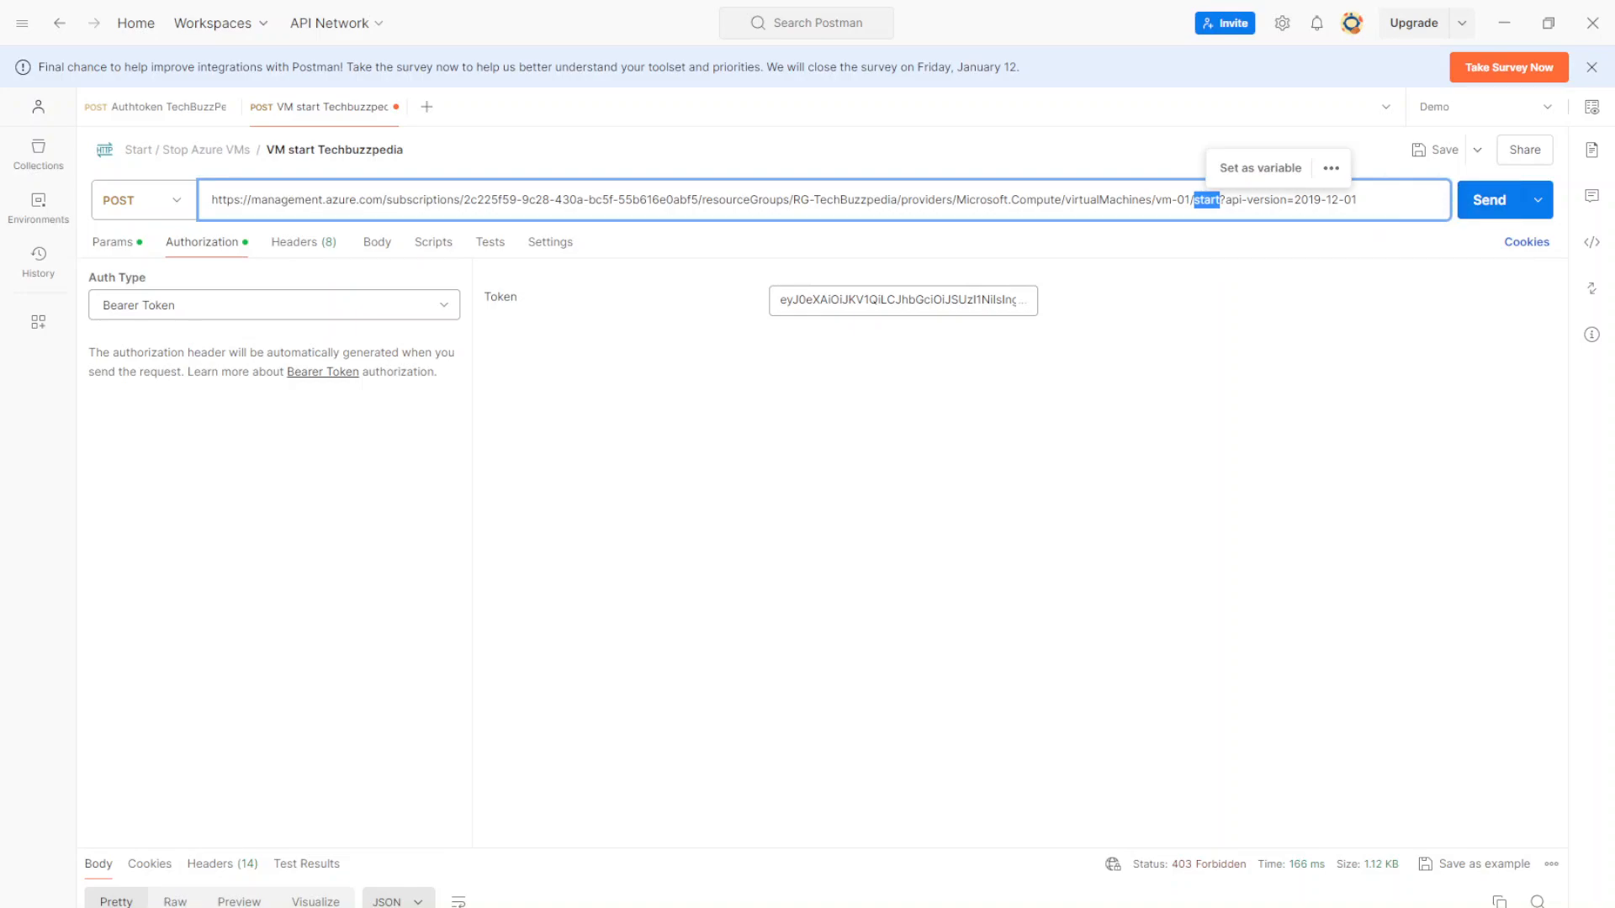
pyautogui.click(1308, 199)
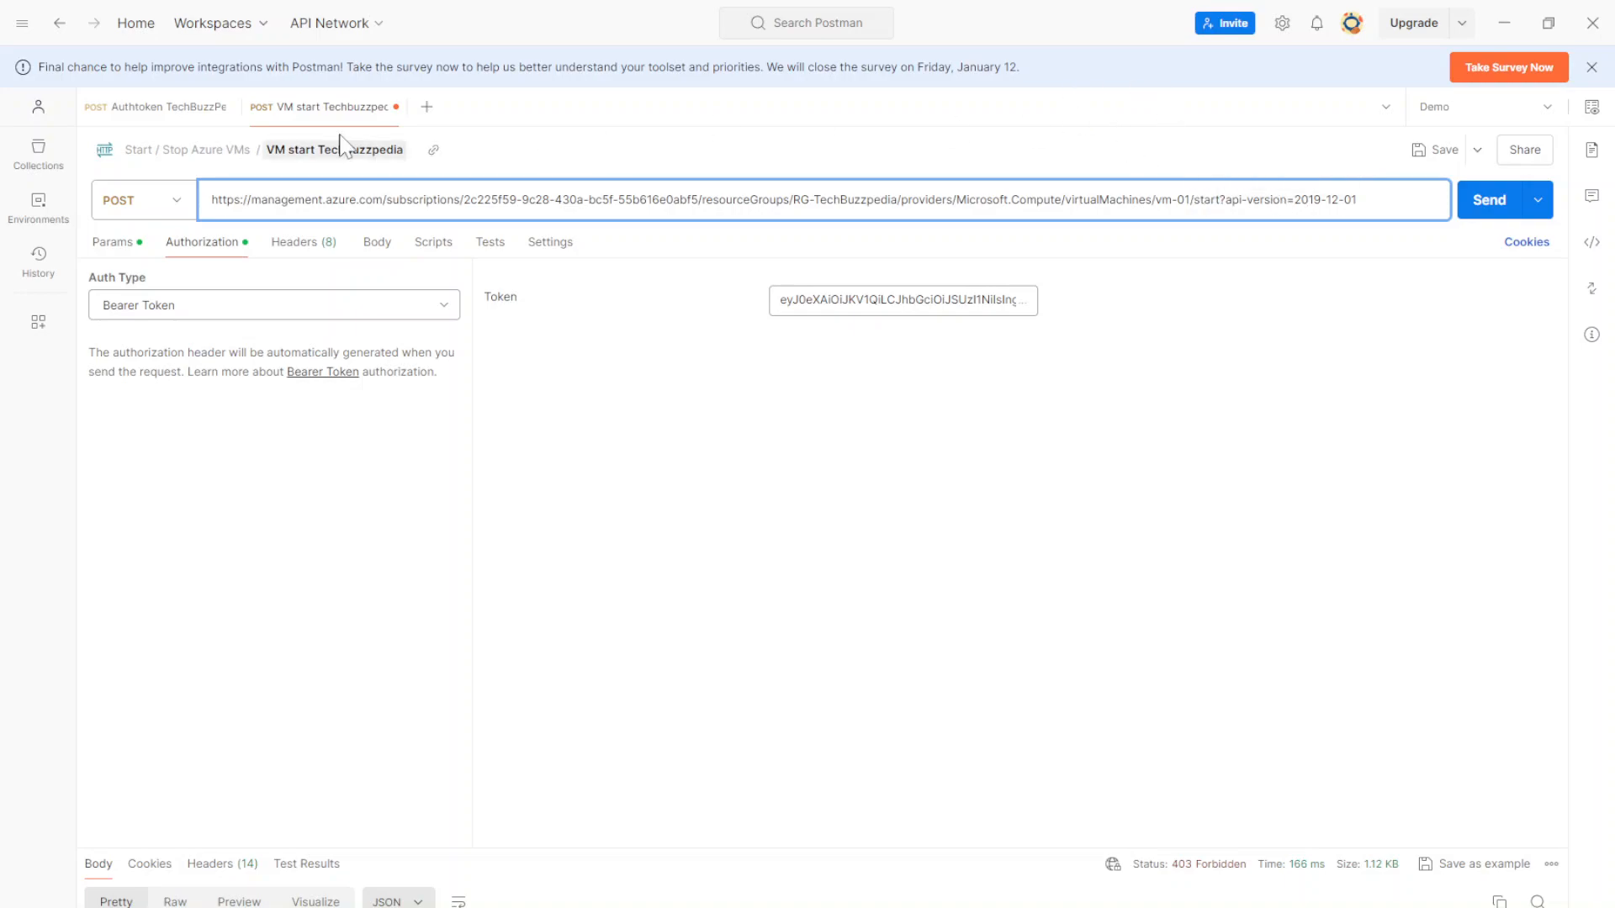
# Send the Authtoken TechBuzzPedia request to generate a fresh token and copy the access_token value from its response
pyautogui.click(138, 111)
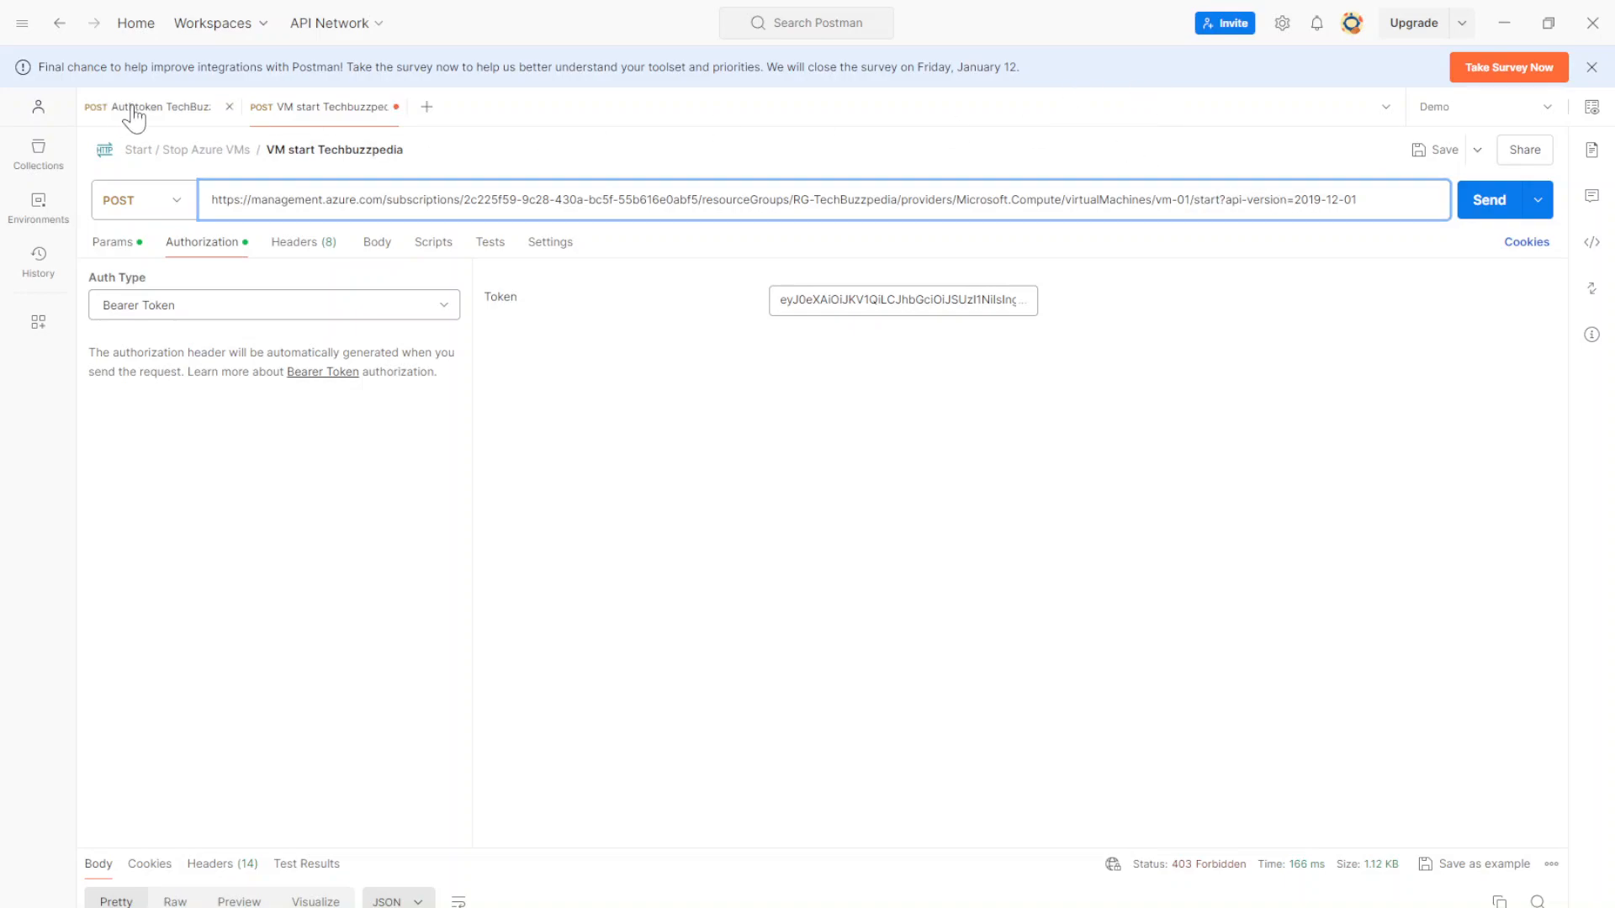
pyautogui.click(1505, 202)
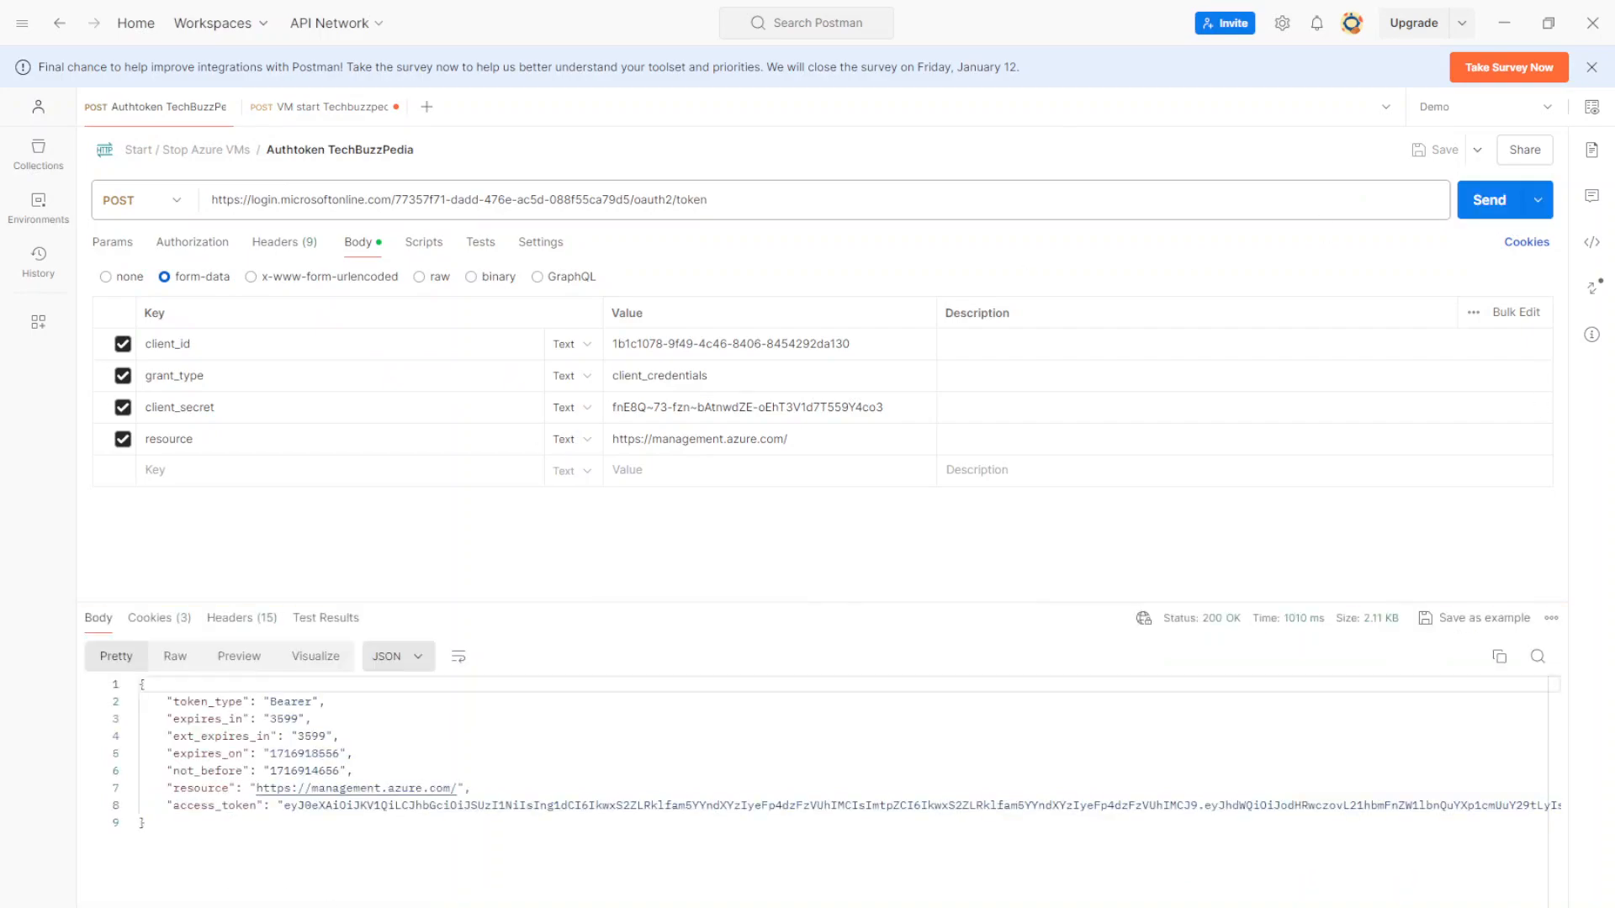
pyautogui.click(277, 805)
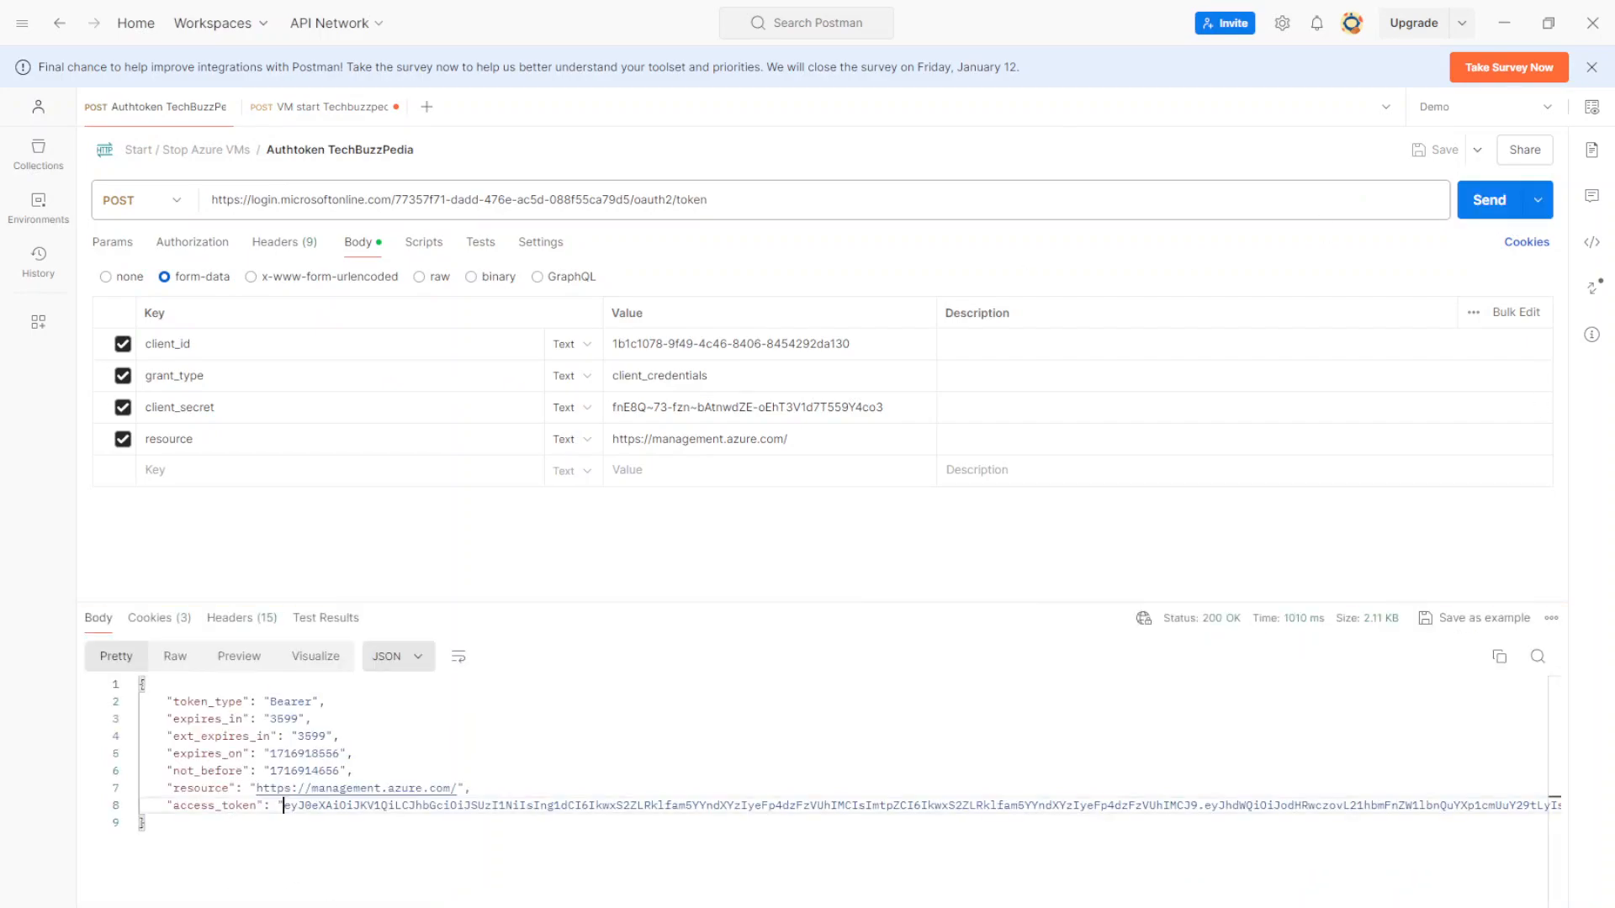
pyautogui.hotkey('shift', 'End')
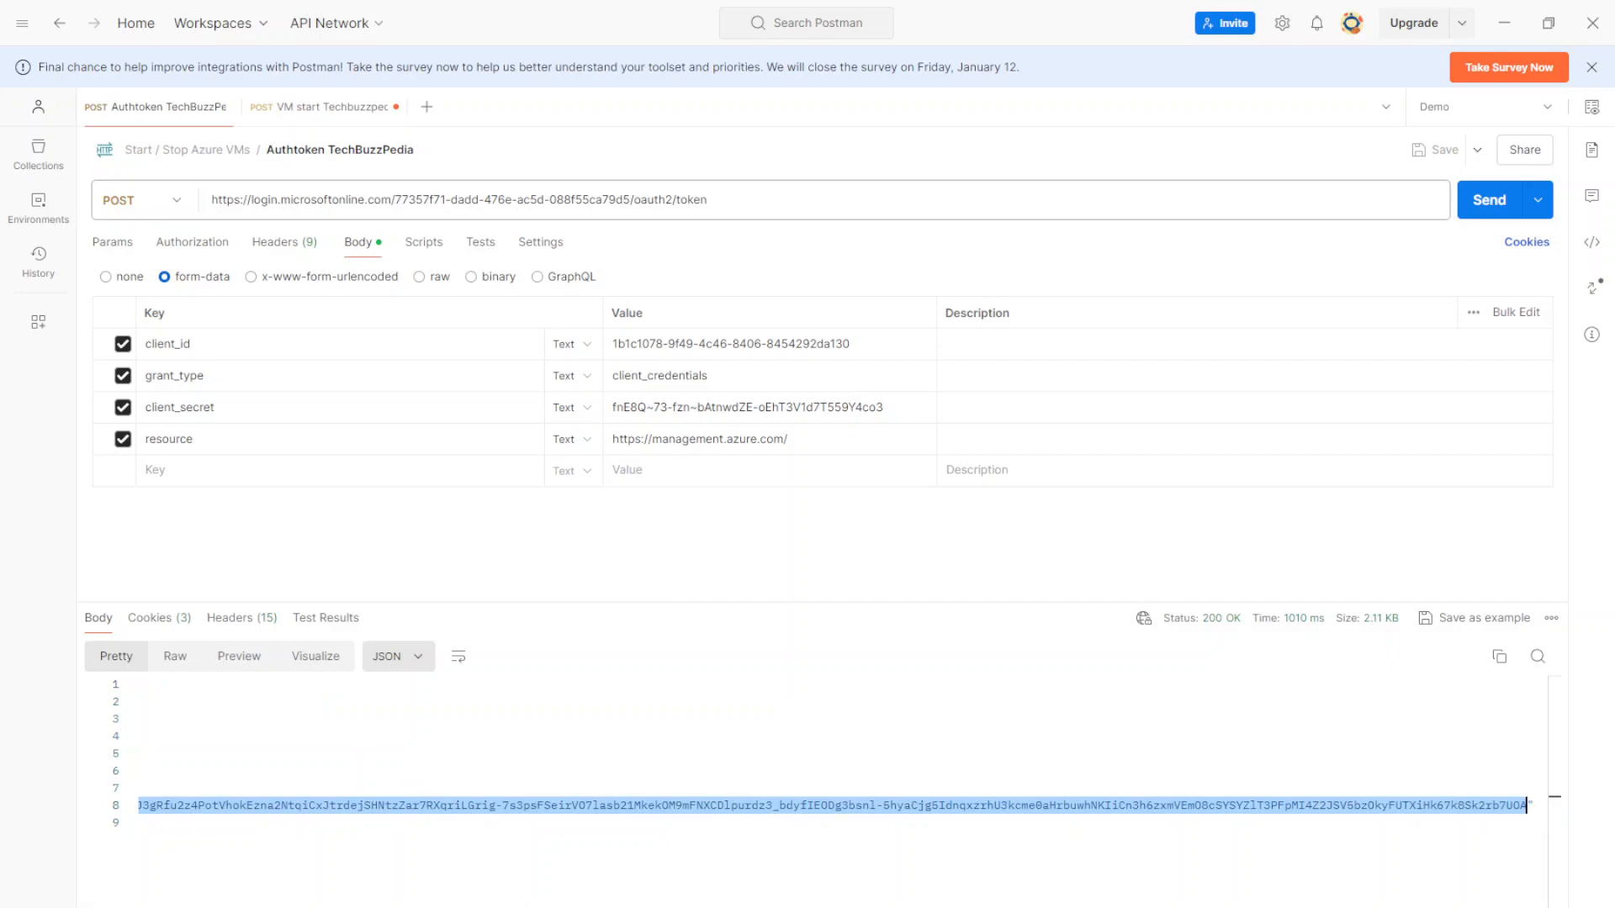
# Replace the bearer token in the VM start Techbuzzpedia request's authorization with the copied access token
pyautogui.click(319, 111)
pyautogui.click(792, 299)
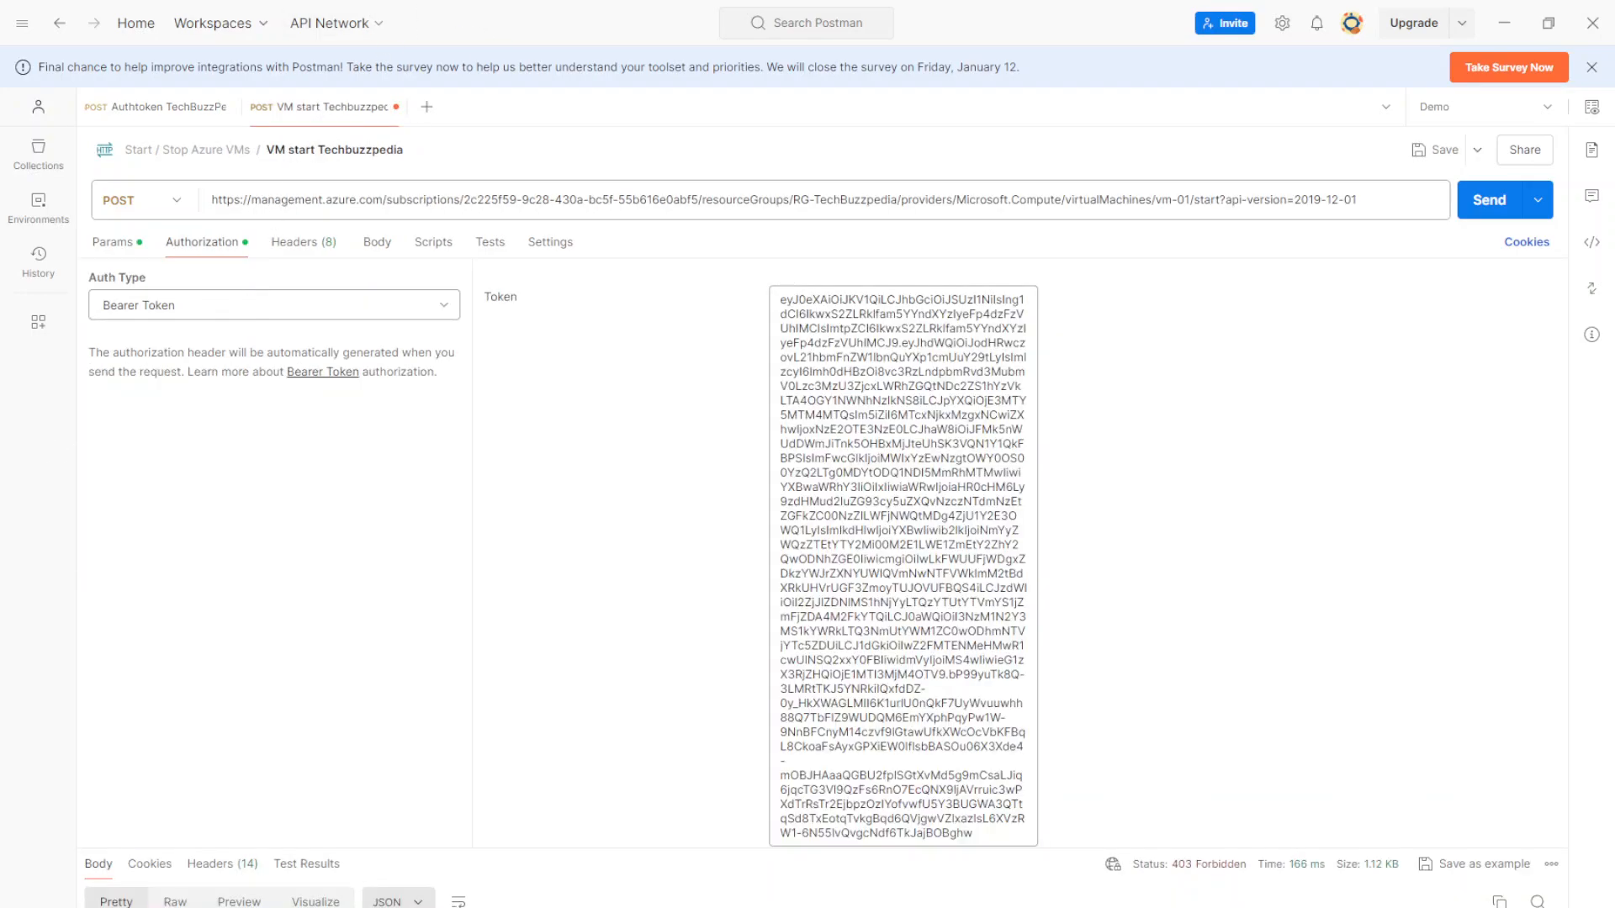
pyautogui.hotkey('ctrl', 'a')
pyautogui.hotkey('ctrl', 'v')
# Send the VM start Techbuzzpedia request and enlarge the response area to read the returned message
pyautogui.click(1478, 204)
pyautogui.click(1480, 211)
pyautogui.moveTo(836, 846); pyautogui.dragTo(836, 561)
pyautogui.doubleClick(483, 696)
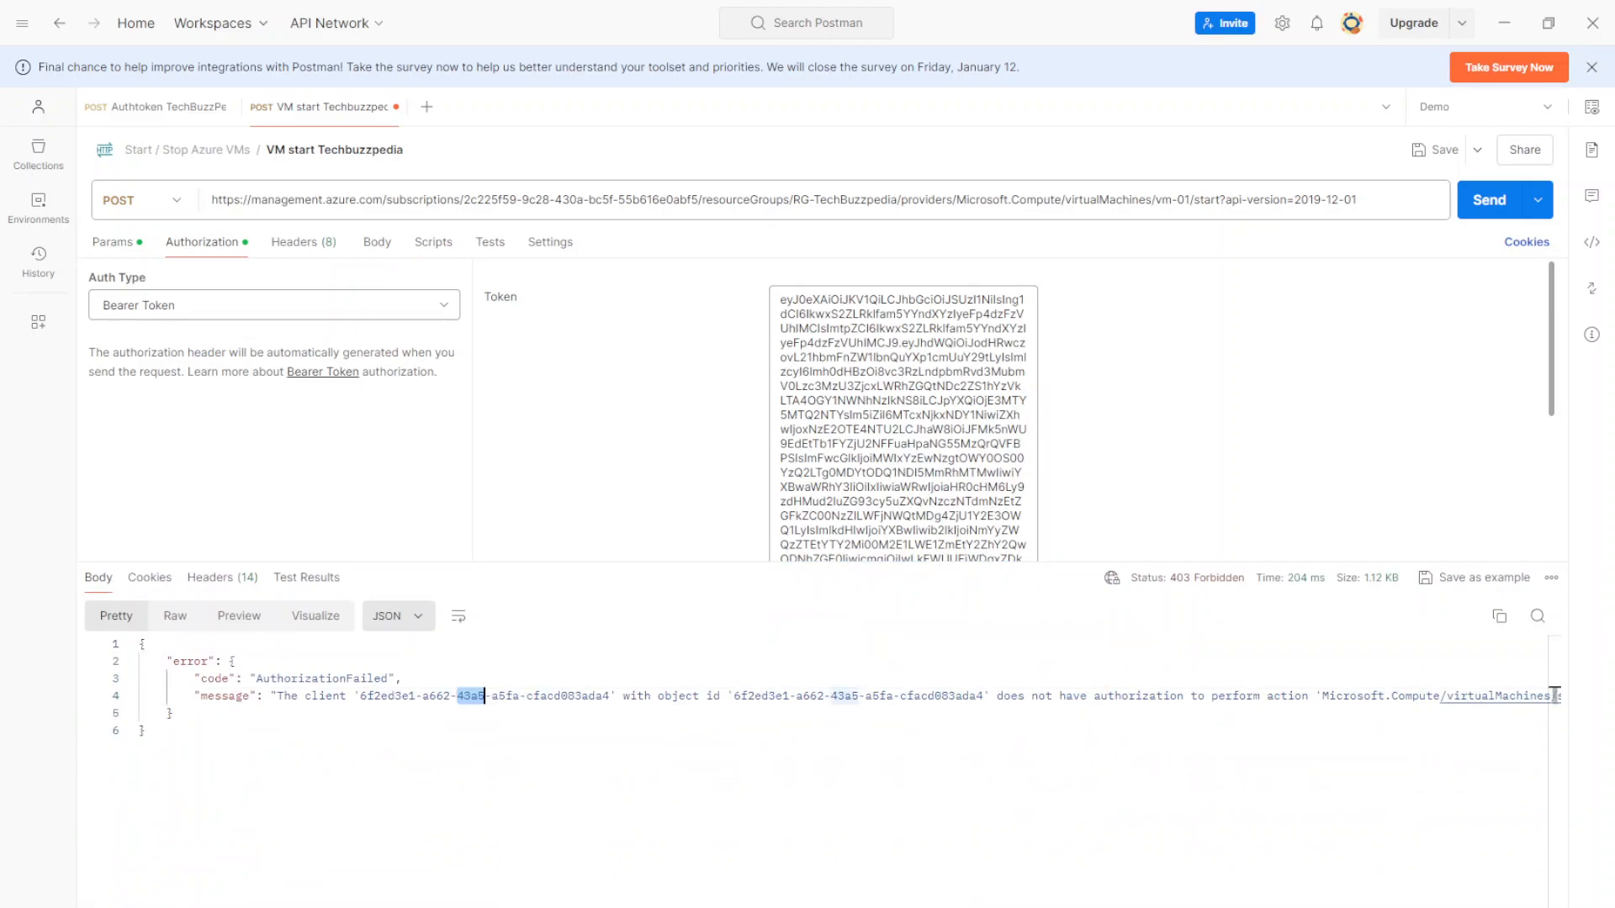
# Switch to Azure and start a role assignment in vm-01's access control with the privileged administrator role Contributor
pyautogui.click(1504, 23)
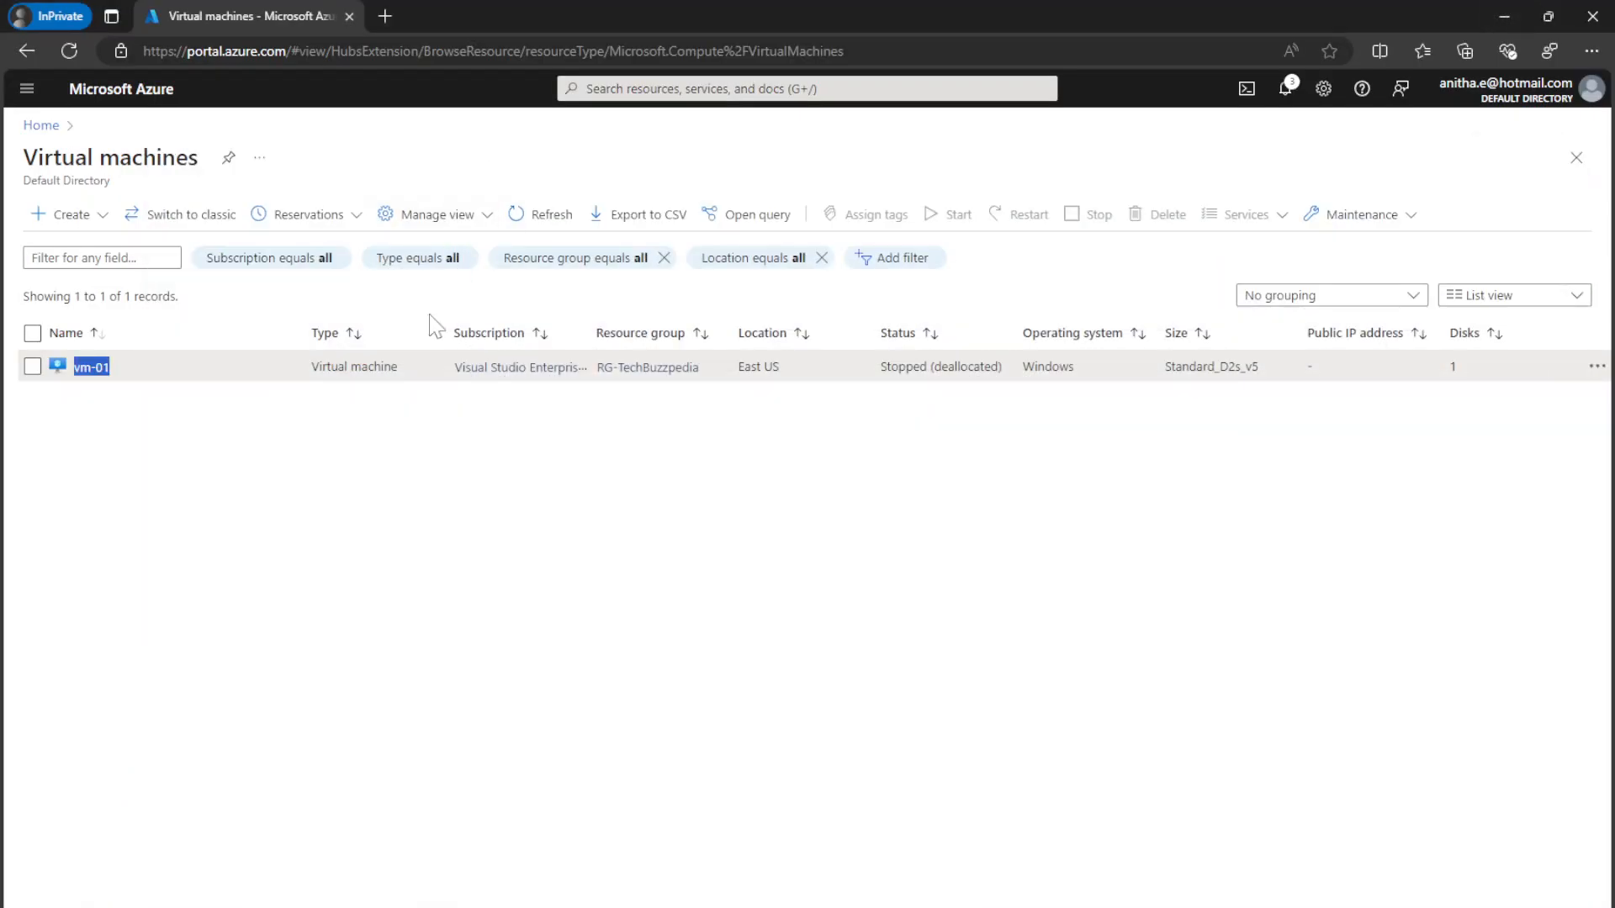
pyautogui.click(85, 370)
pyautogui.click(408, 314)
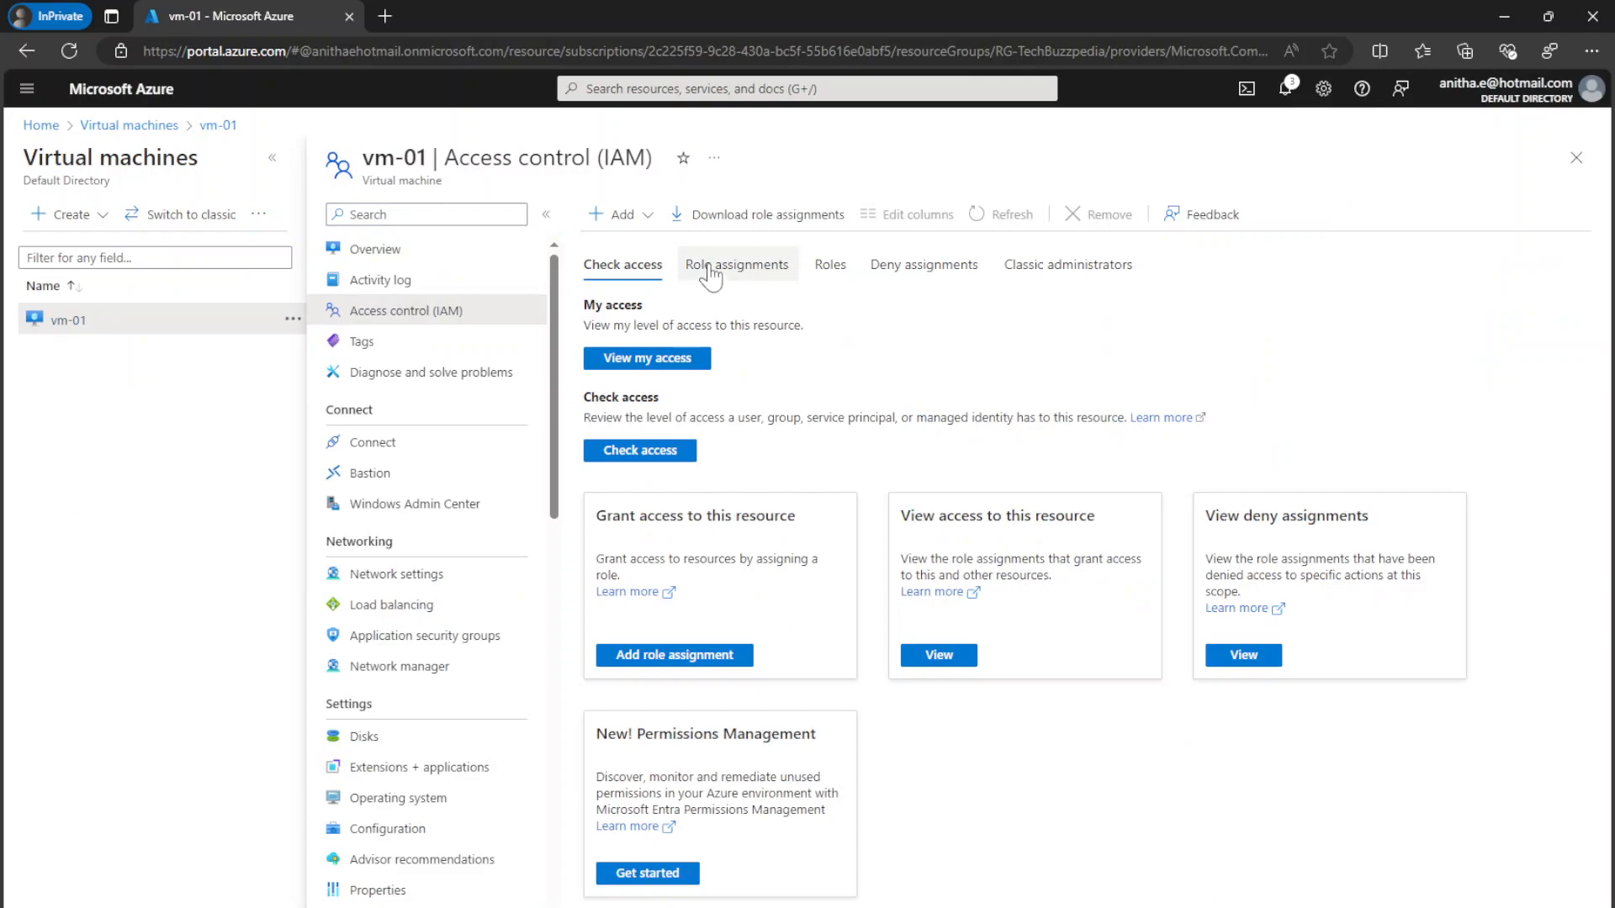
pyautogui.click(621, 215)
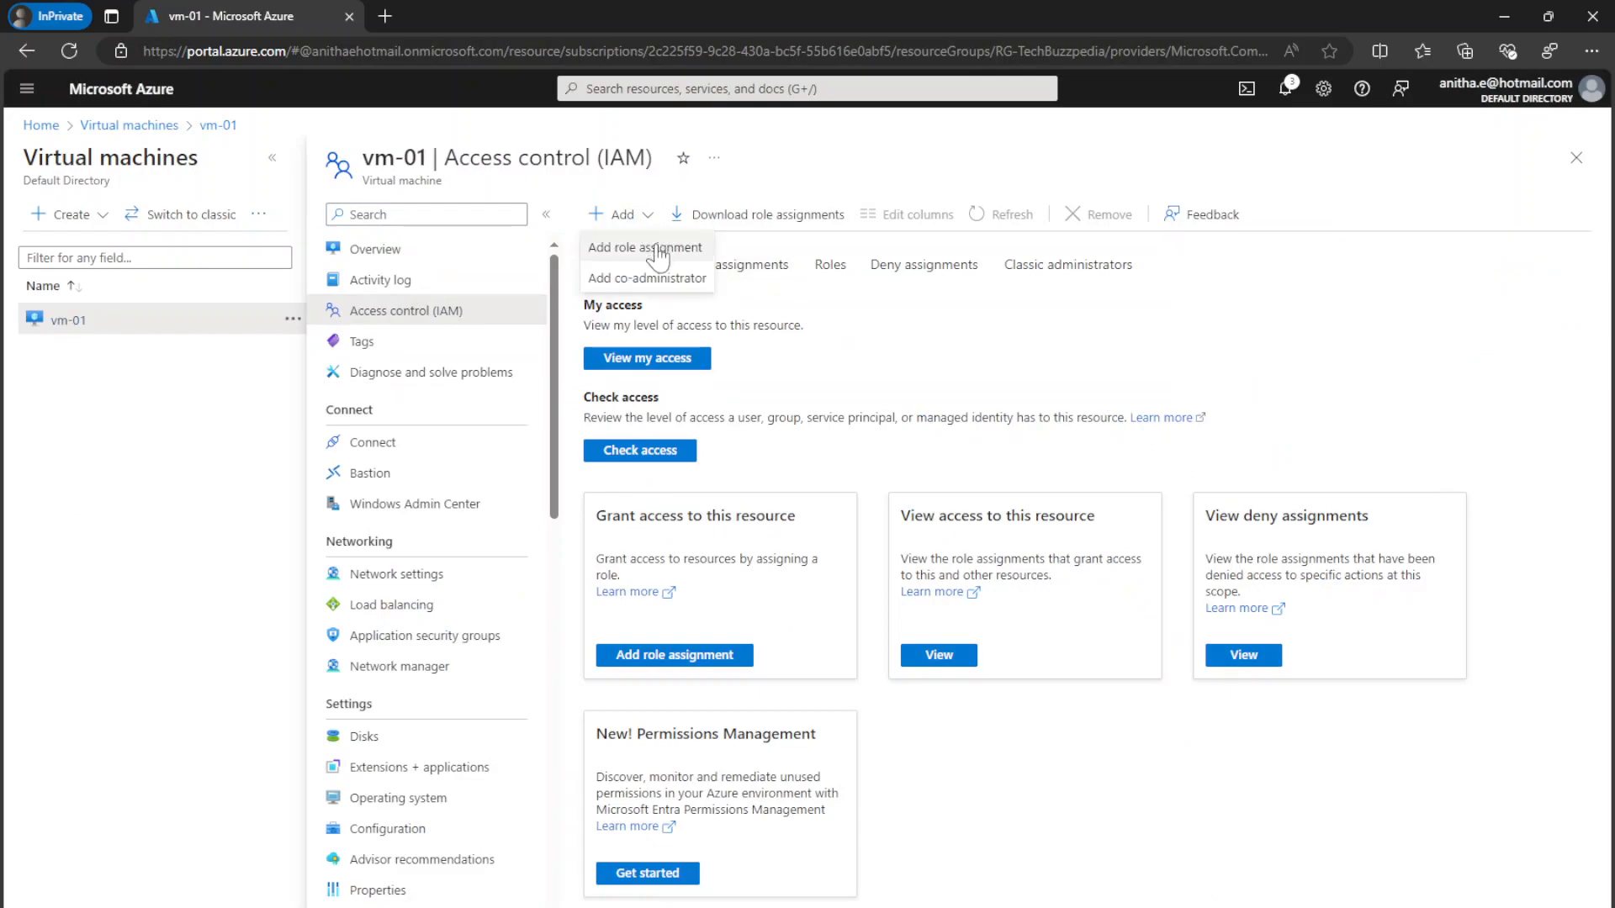
pyautogui.click(660, 251)
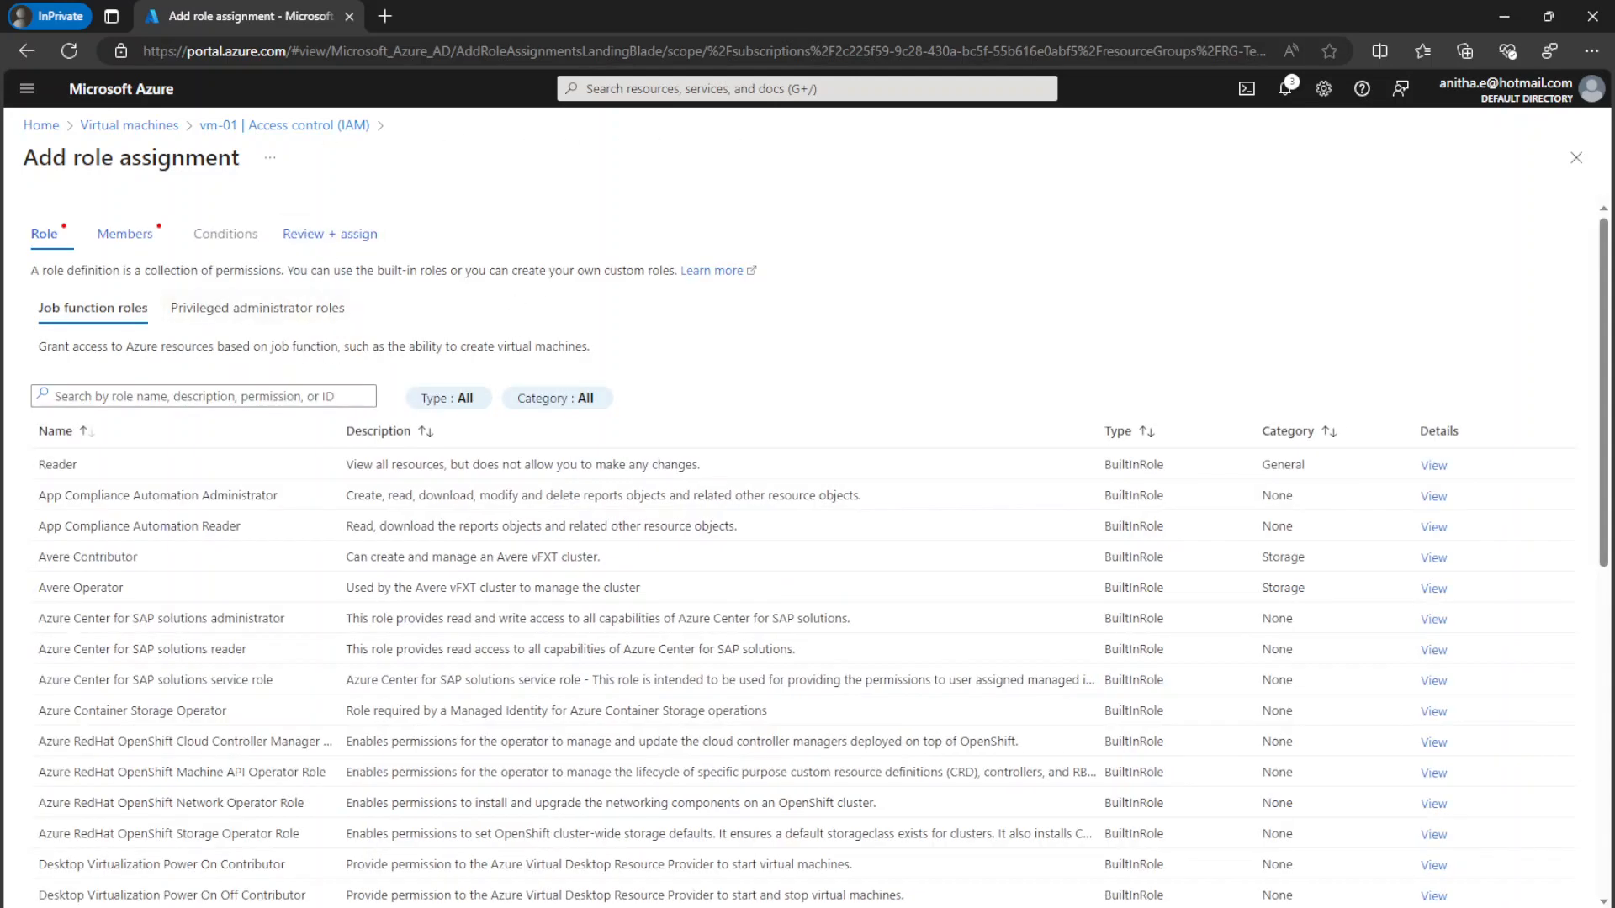
pyautogui.click(259, 308)
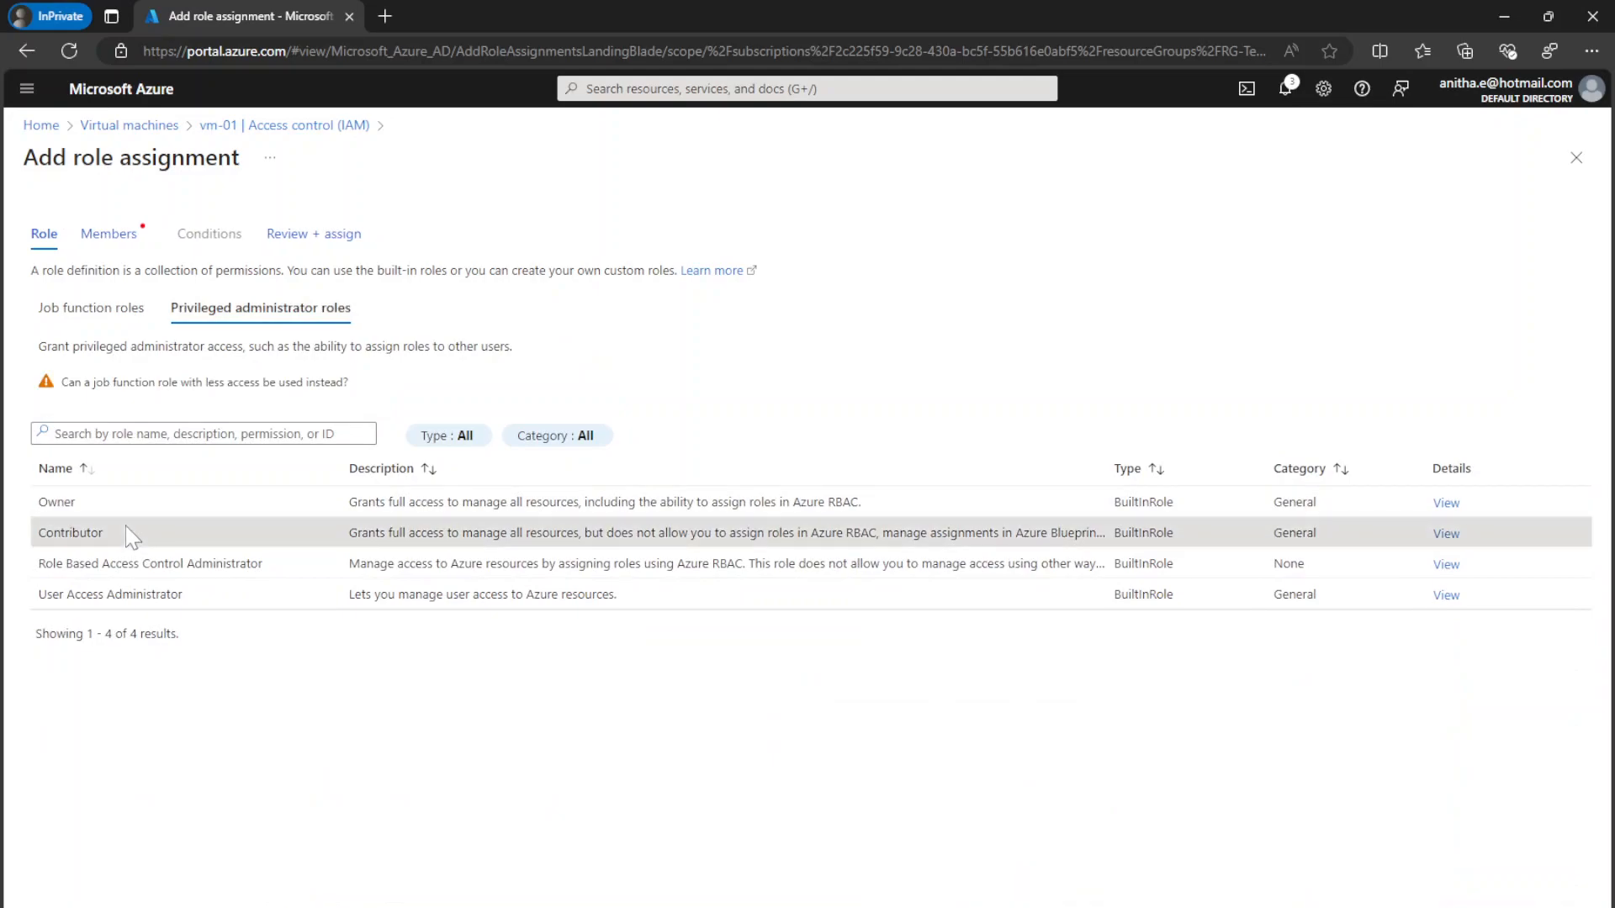
# Add the TechbuzzpediaAAD app as the role assignment's member and complete the Contributor assignment
pyautogui.click(109, 234)
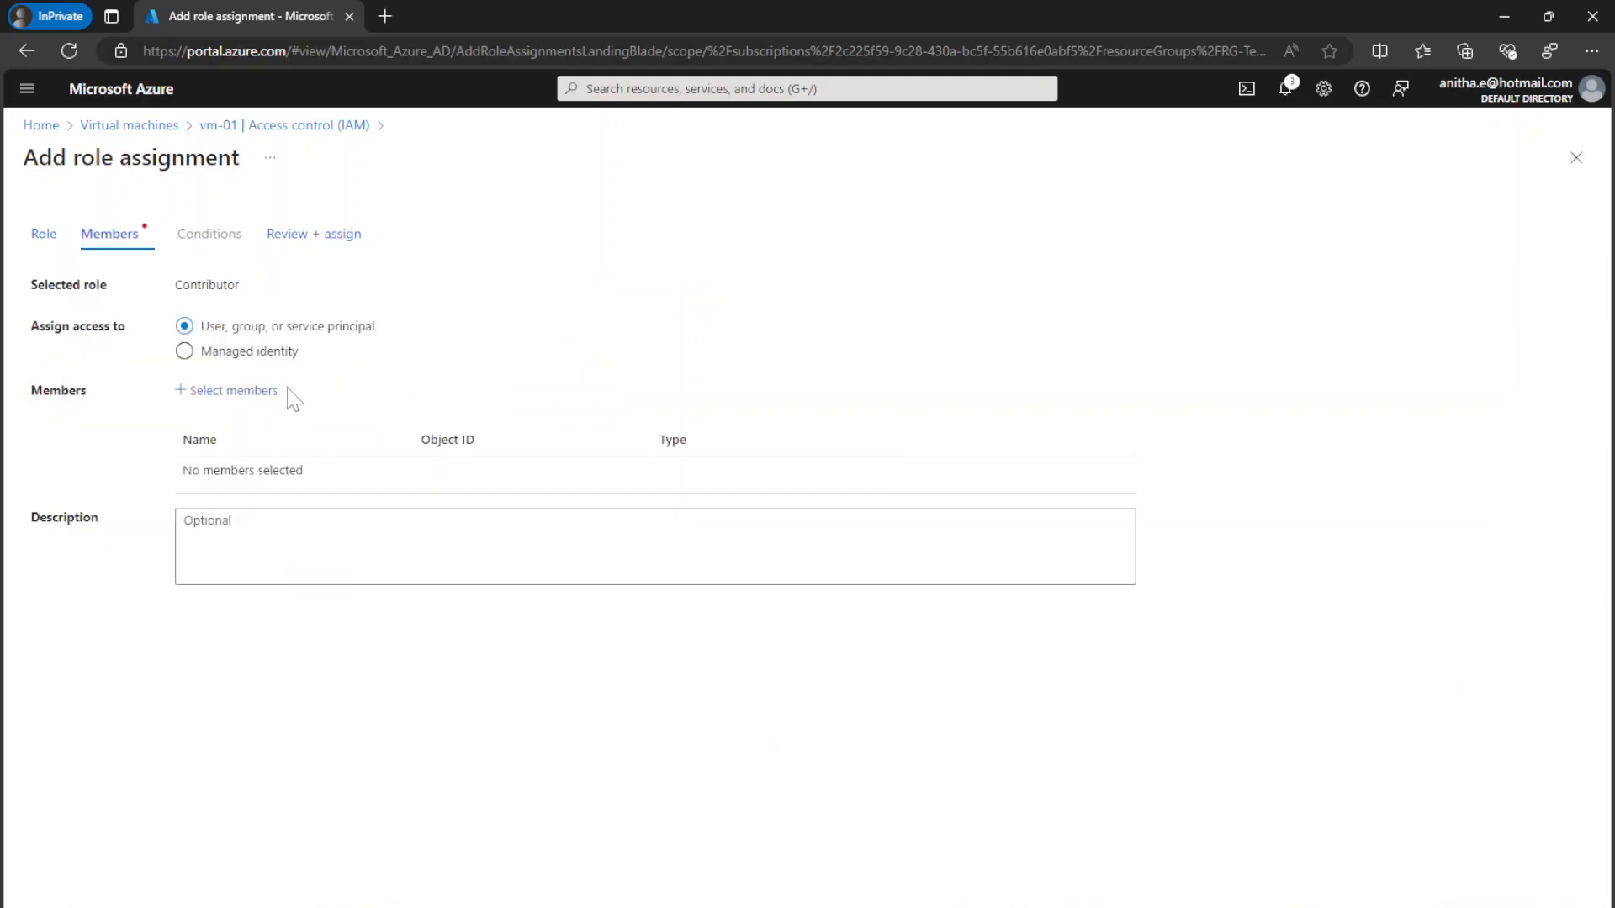
pyautogui.click(268, 394)
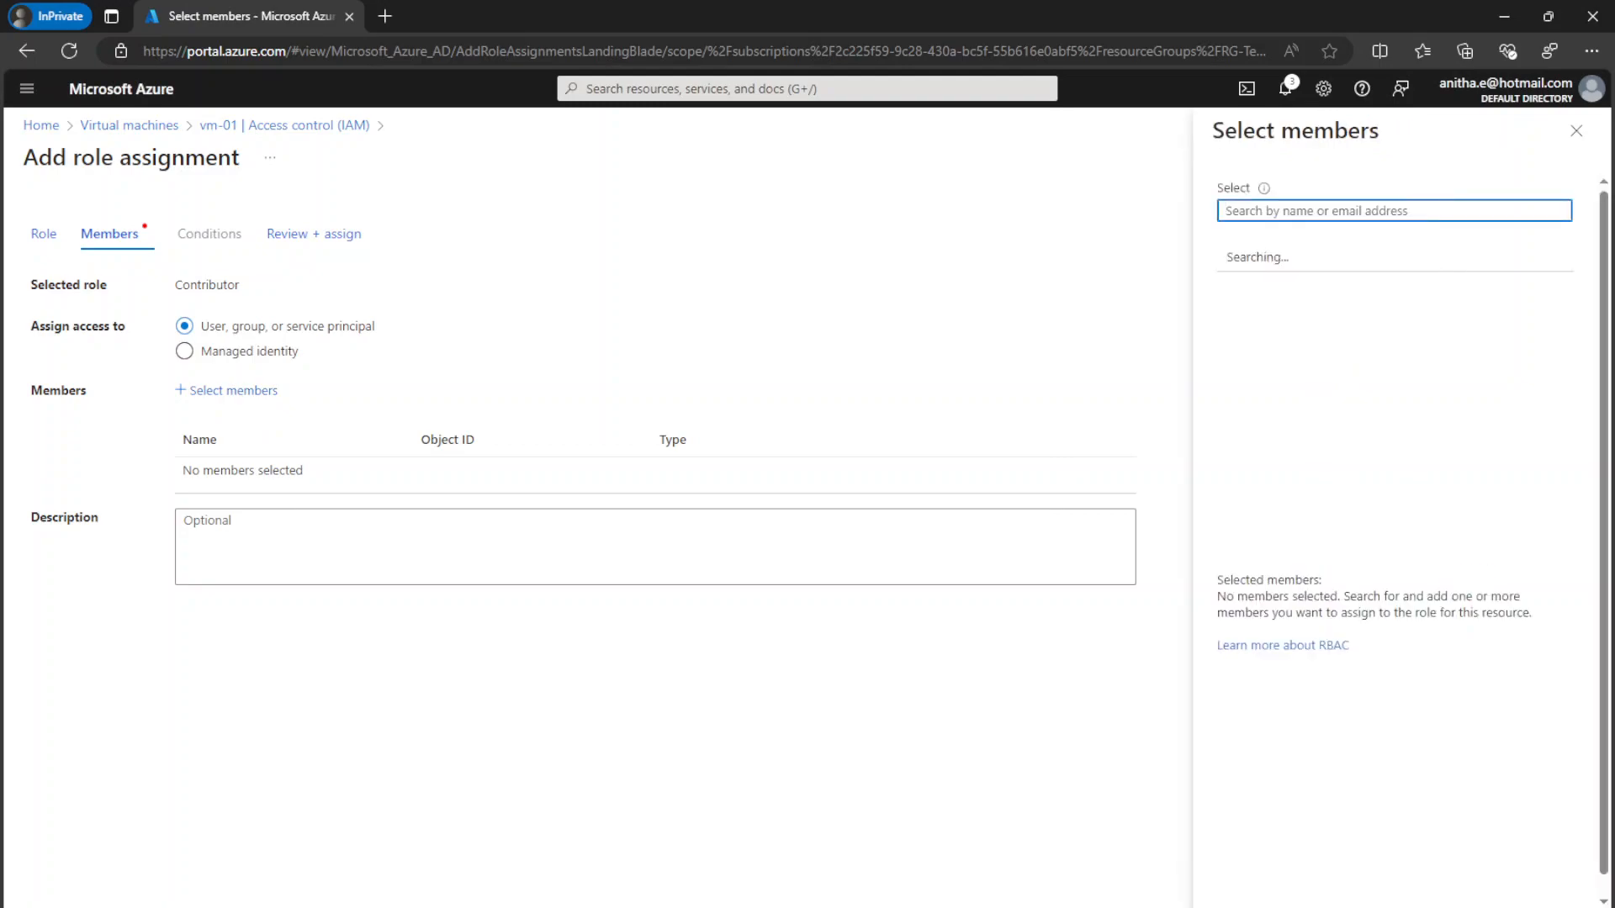
pyautogui.write('tech')
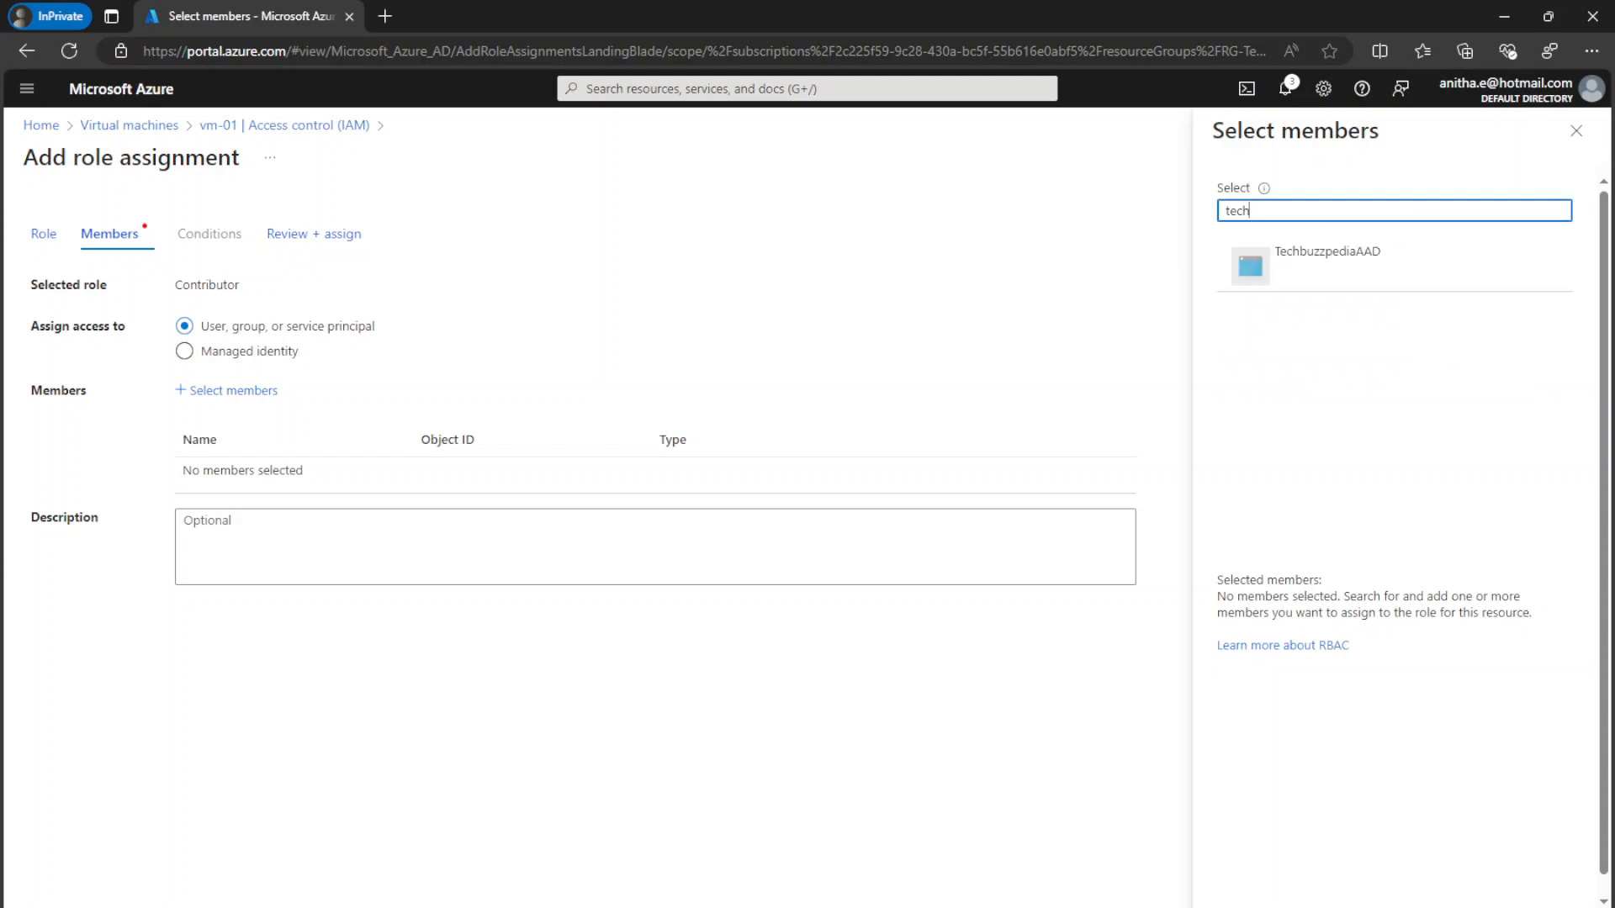
pyautogui.click(1364, 267)
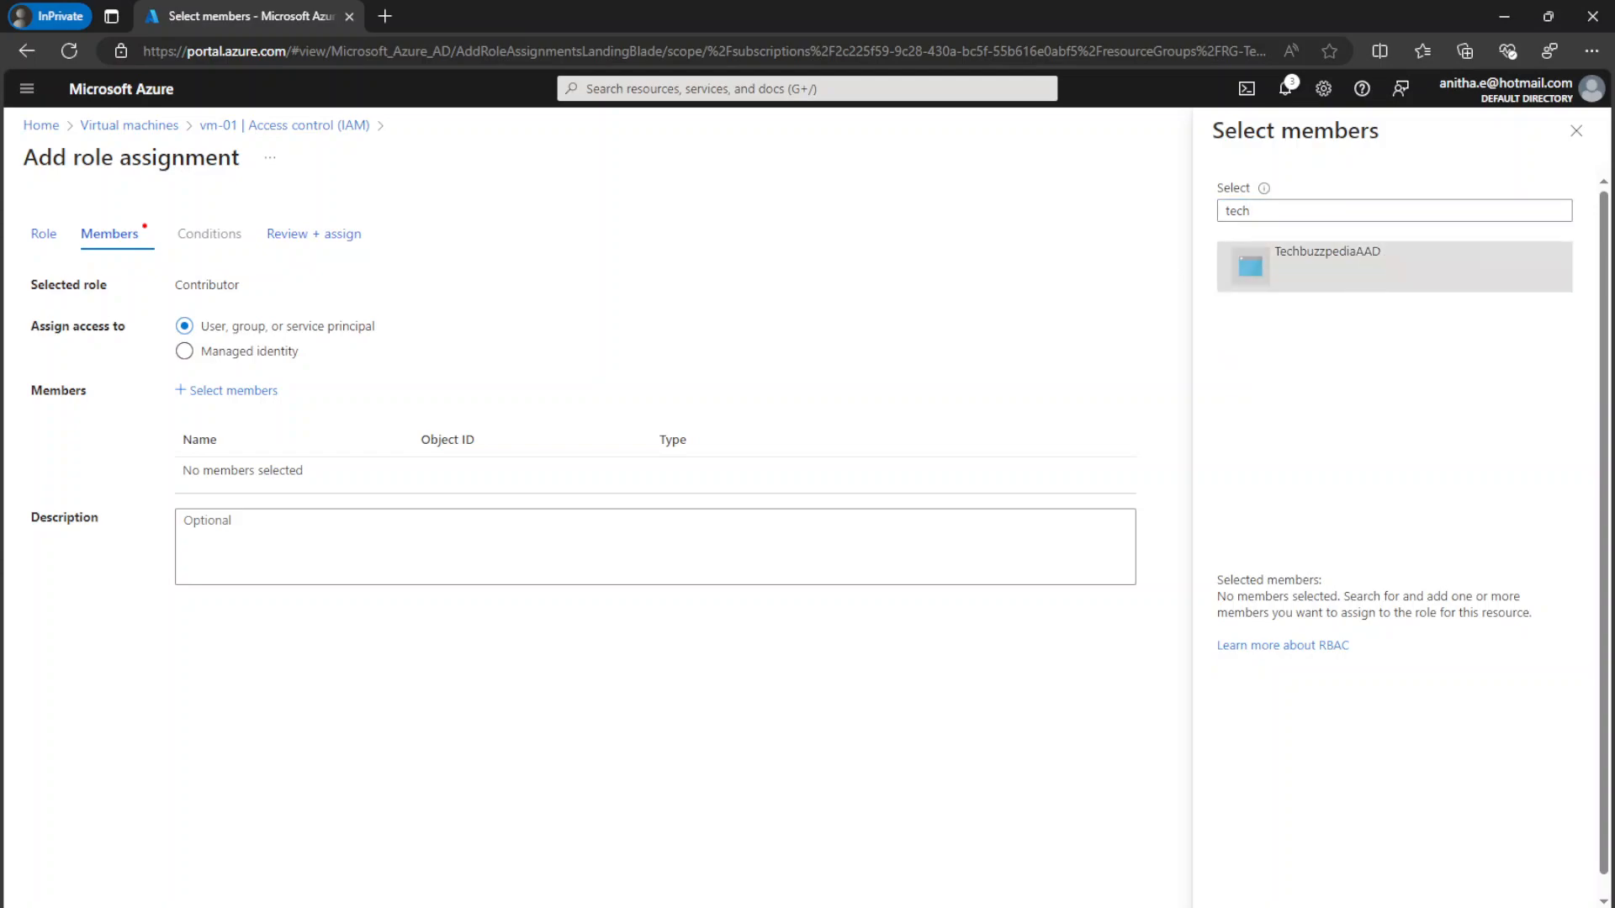
pyautogui.click(1244, 907)
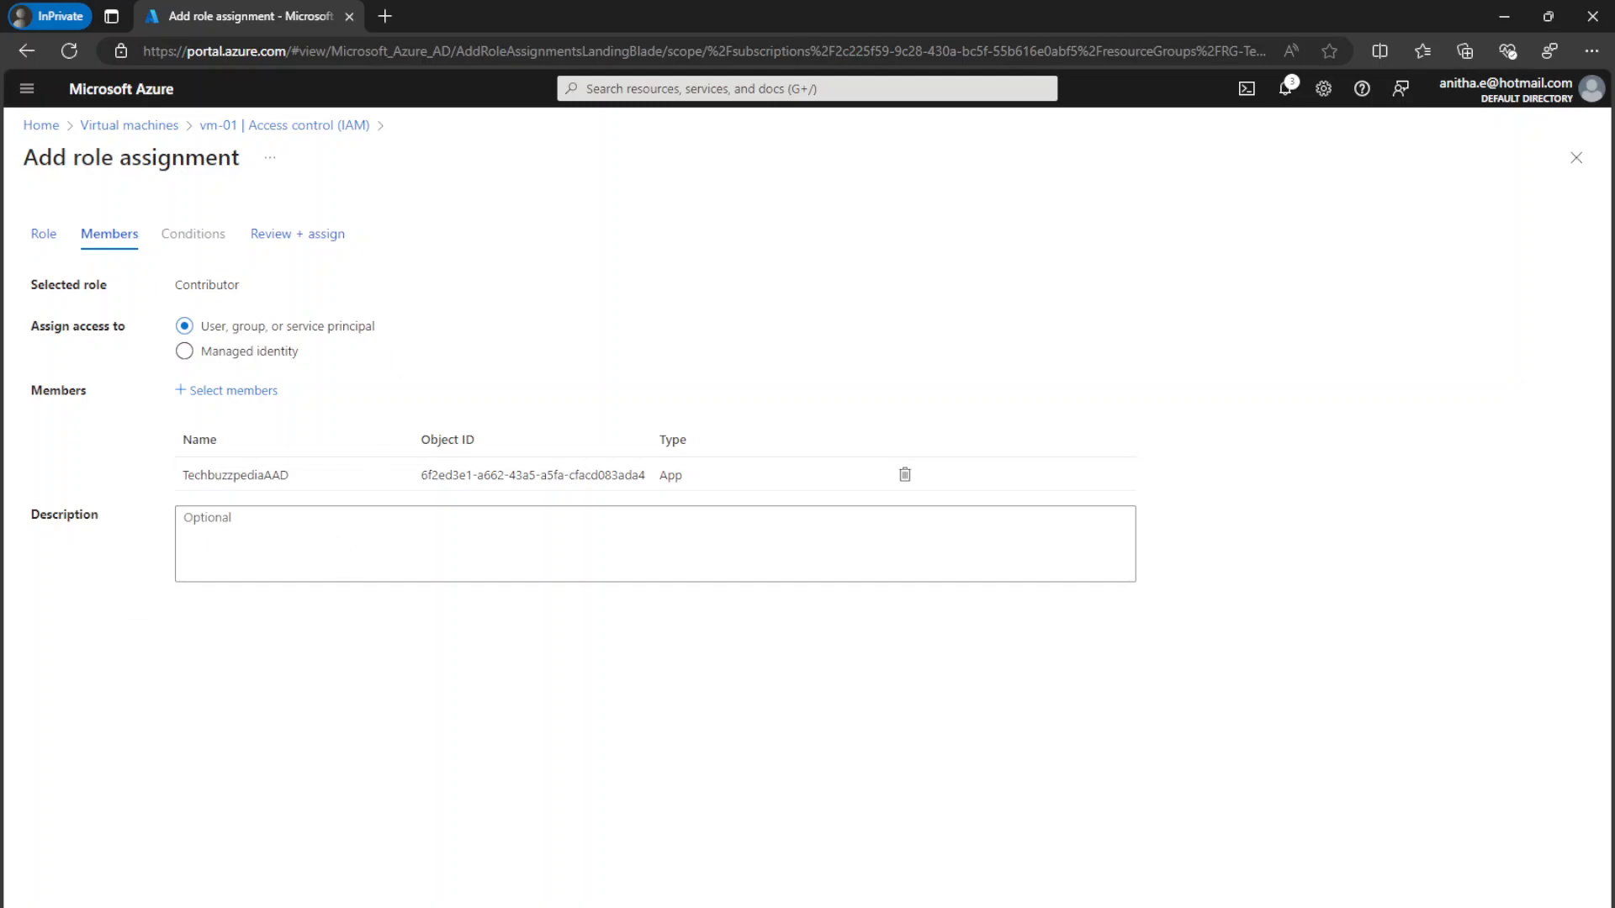
pyautogui.click(82, 907)
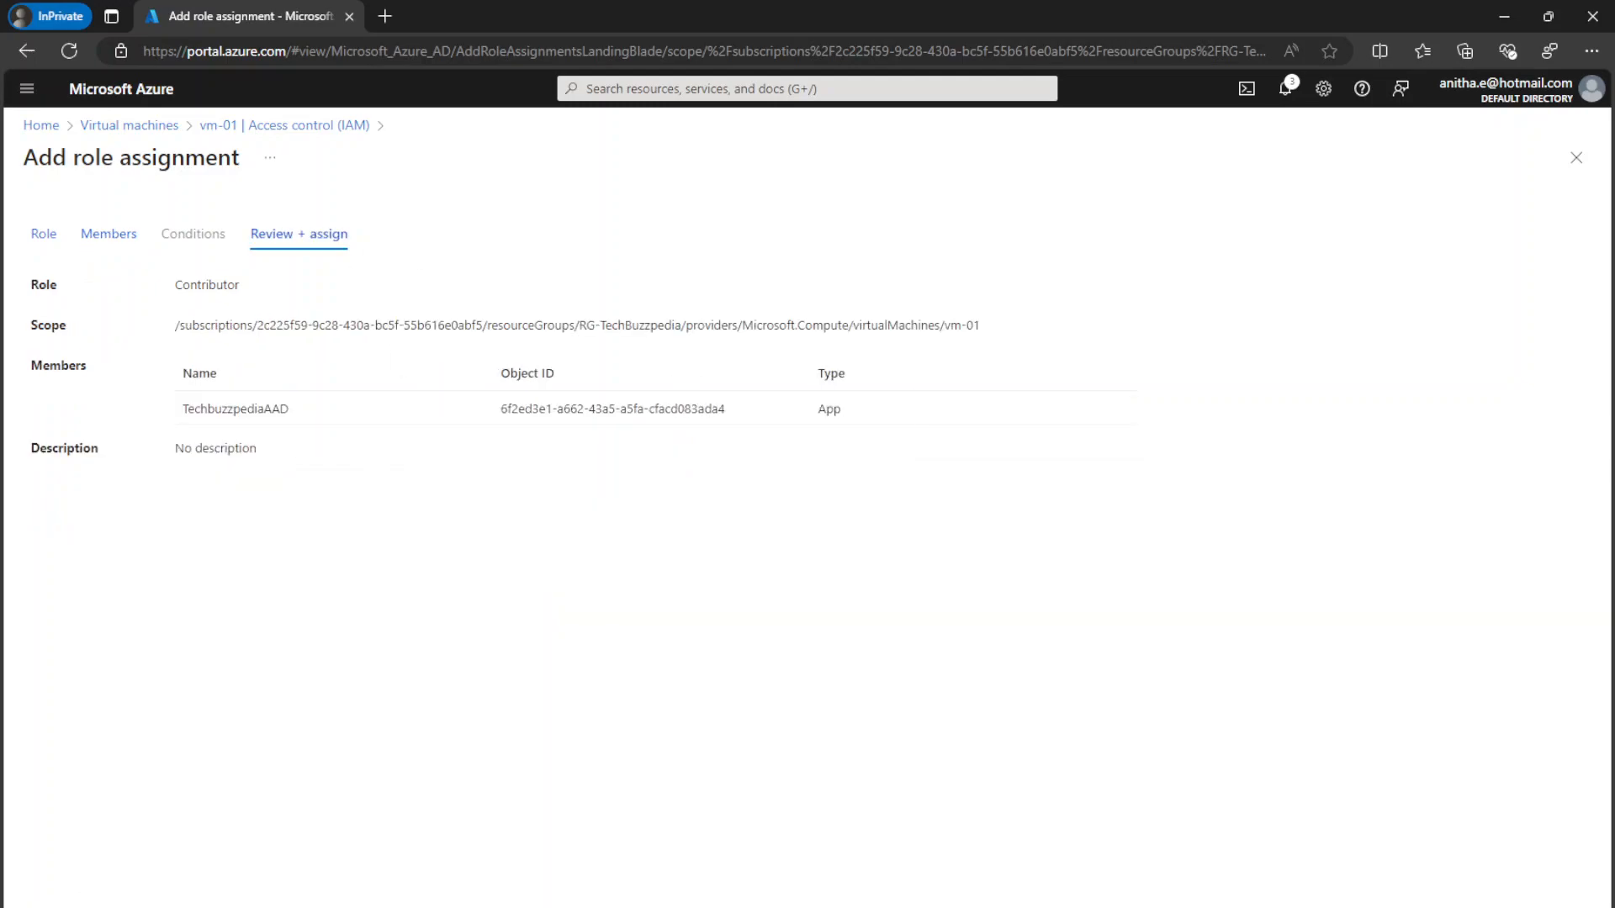
pyautogui.click(82, 906)
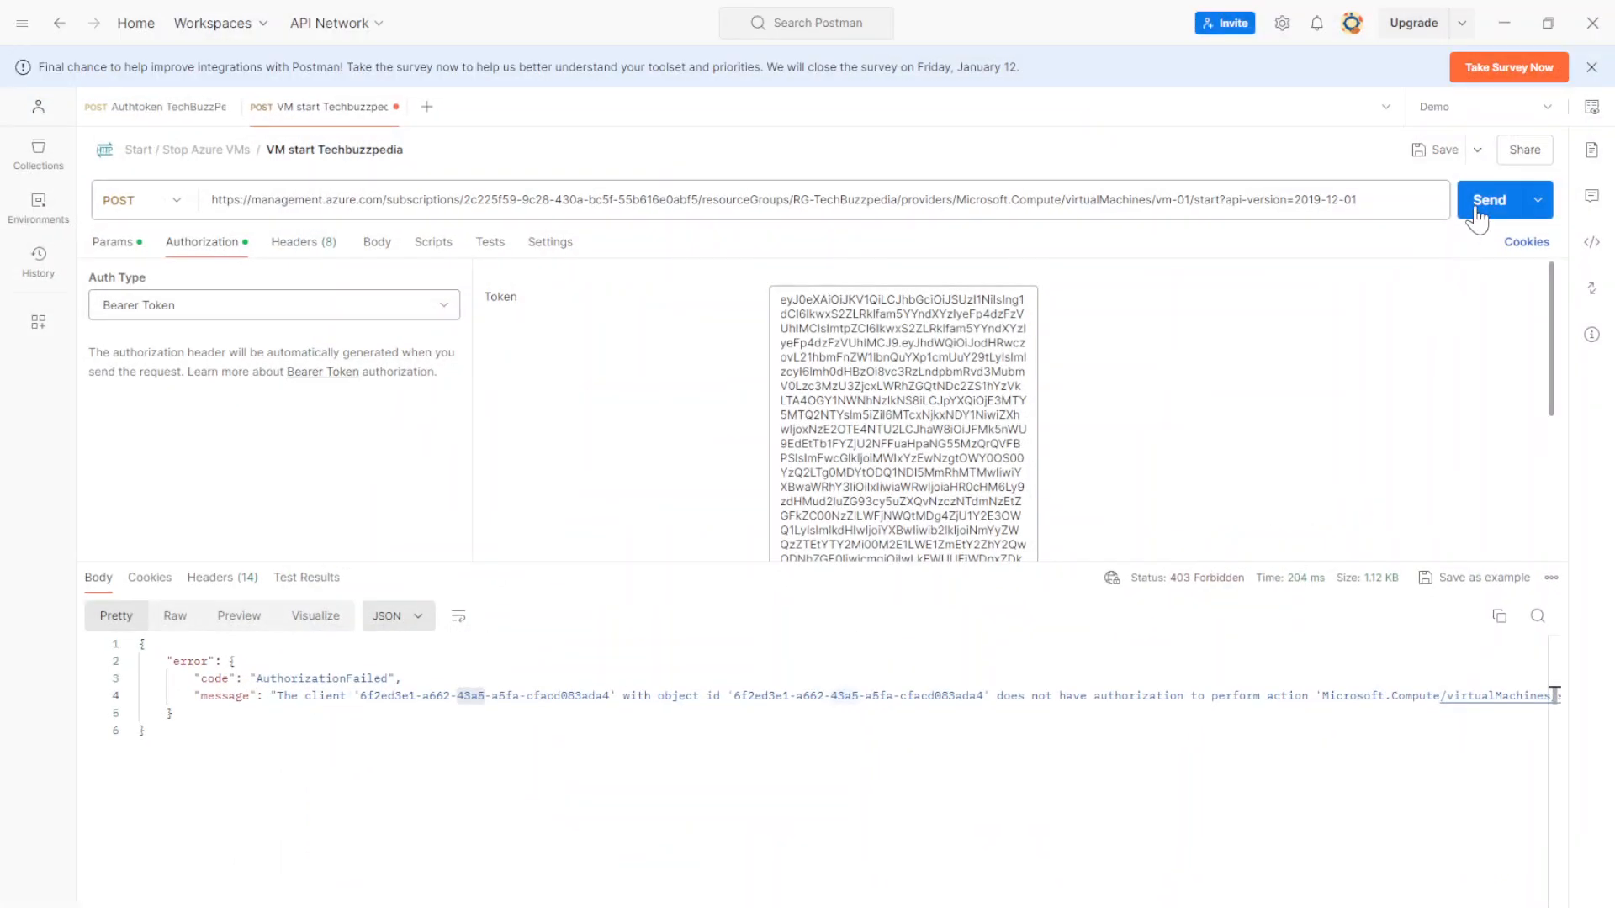
# Resend the VM start request in Postman, and generate and copy a new access token with the Authtoken TechBuzzPedia request
pyautogui.click(1478, 219)
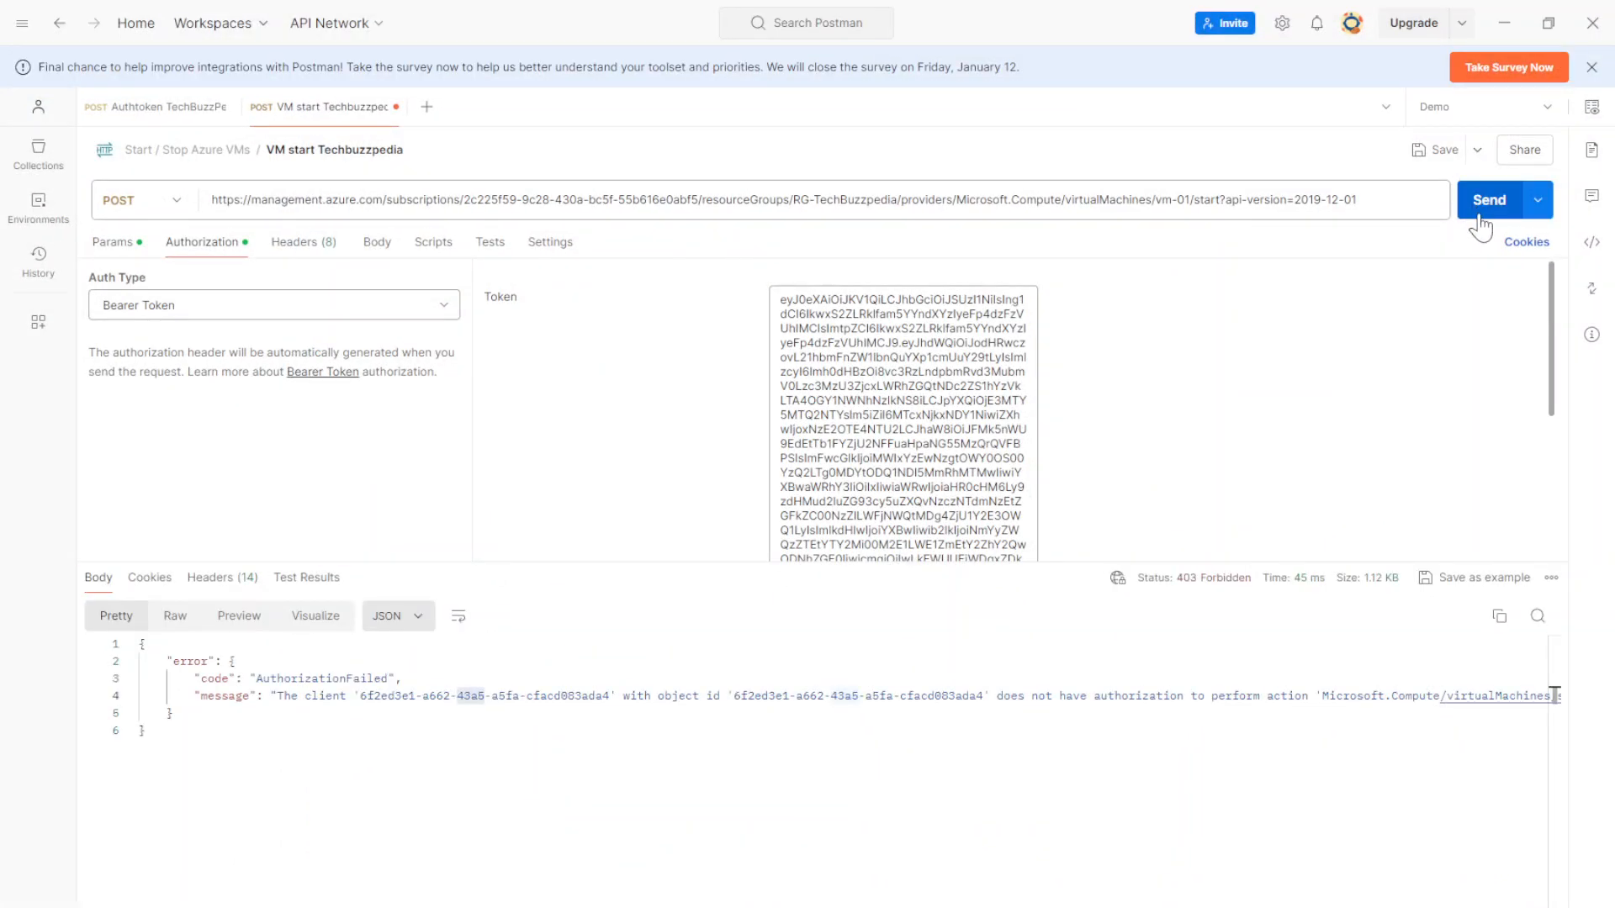
pyautogui.click(138, 106)
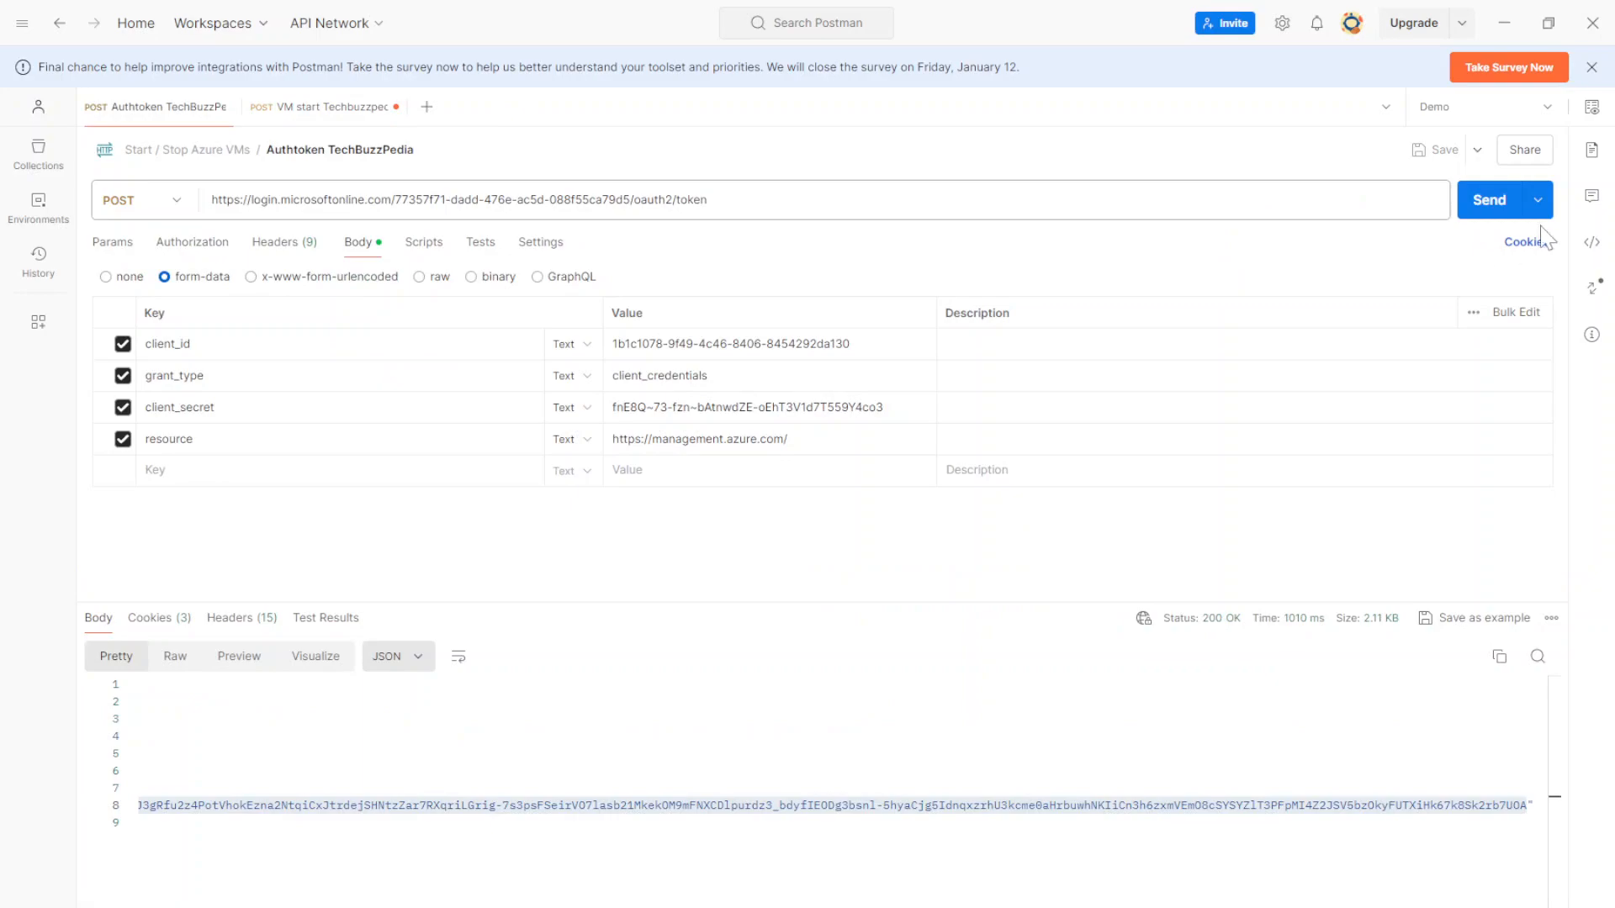
pyautogui.click(1482, 203)
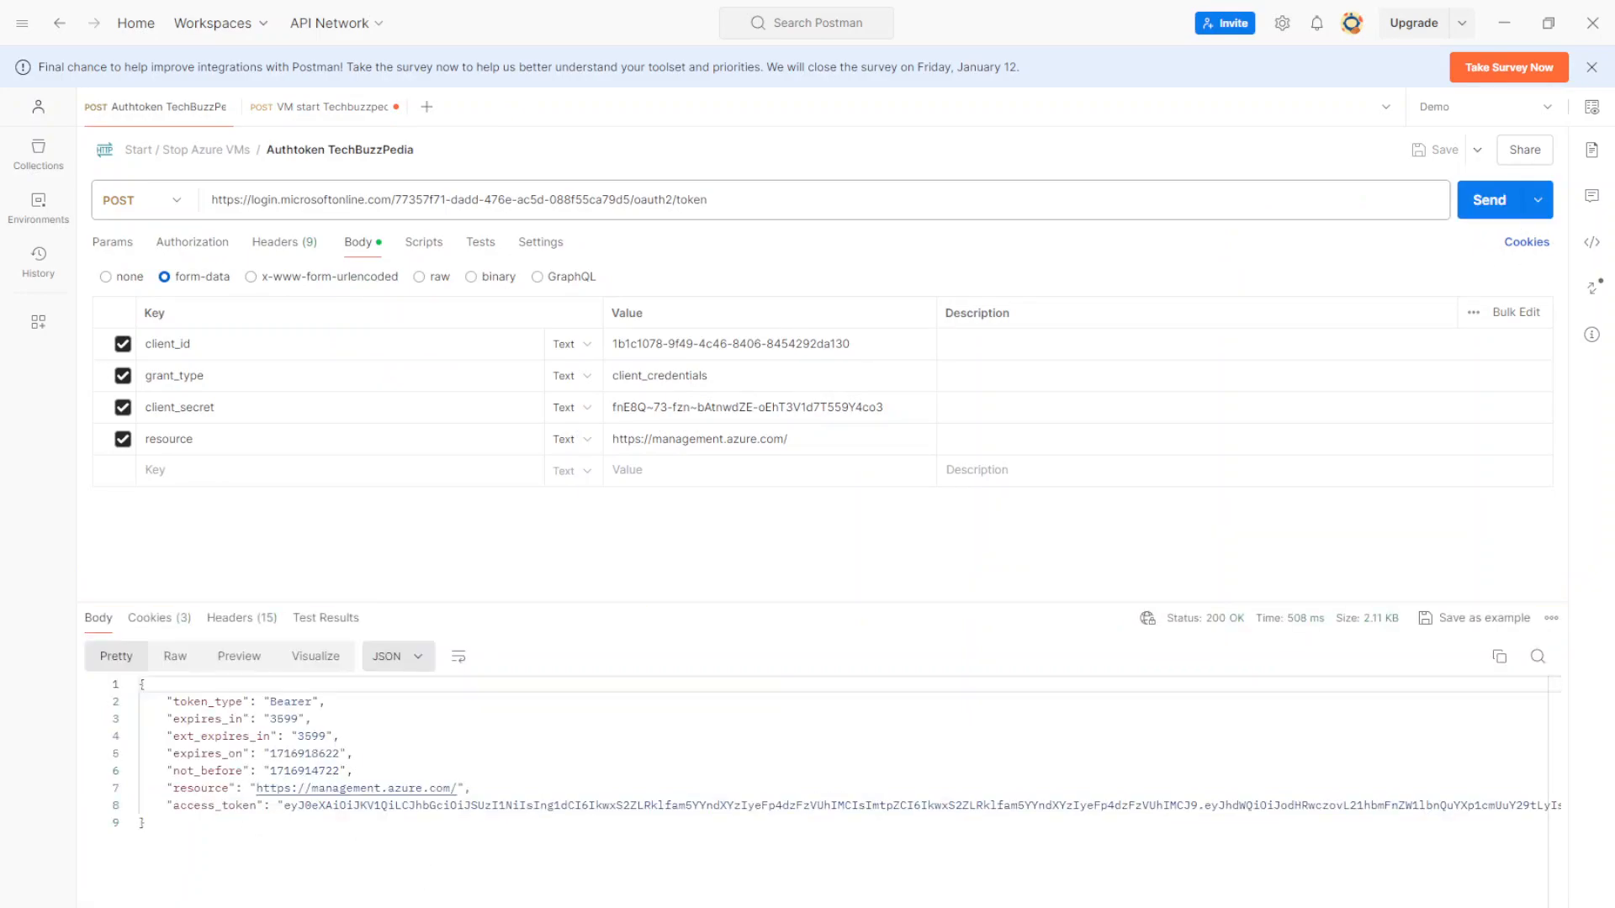
pyautogui.click(283, 805)
pyautogui.hotkey('shift', 'End')
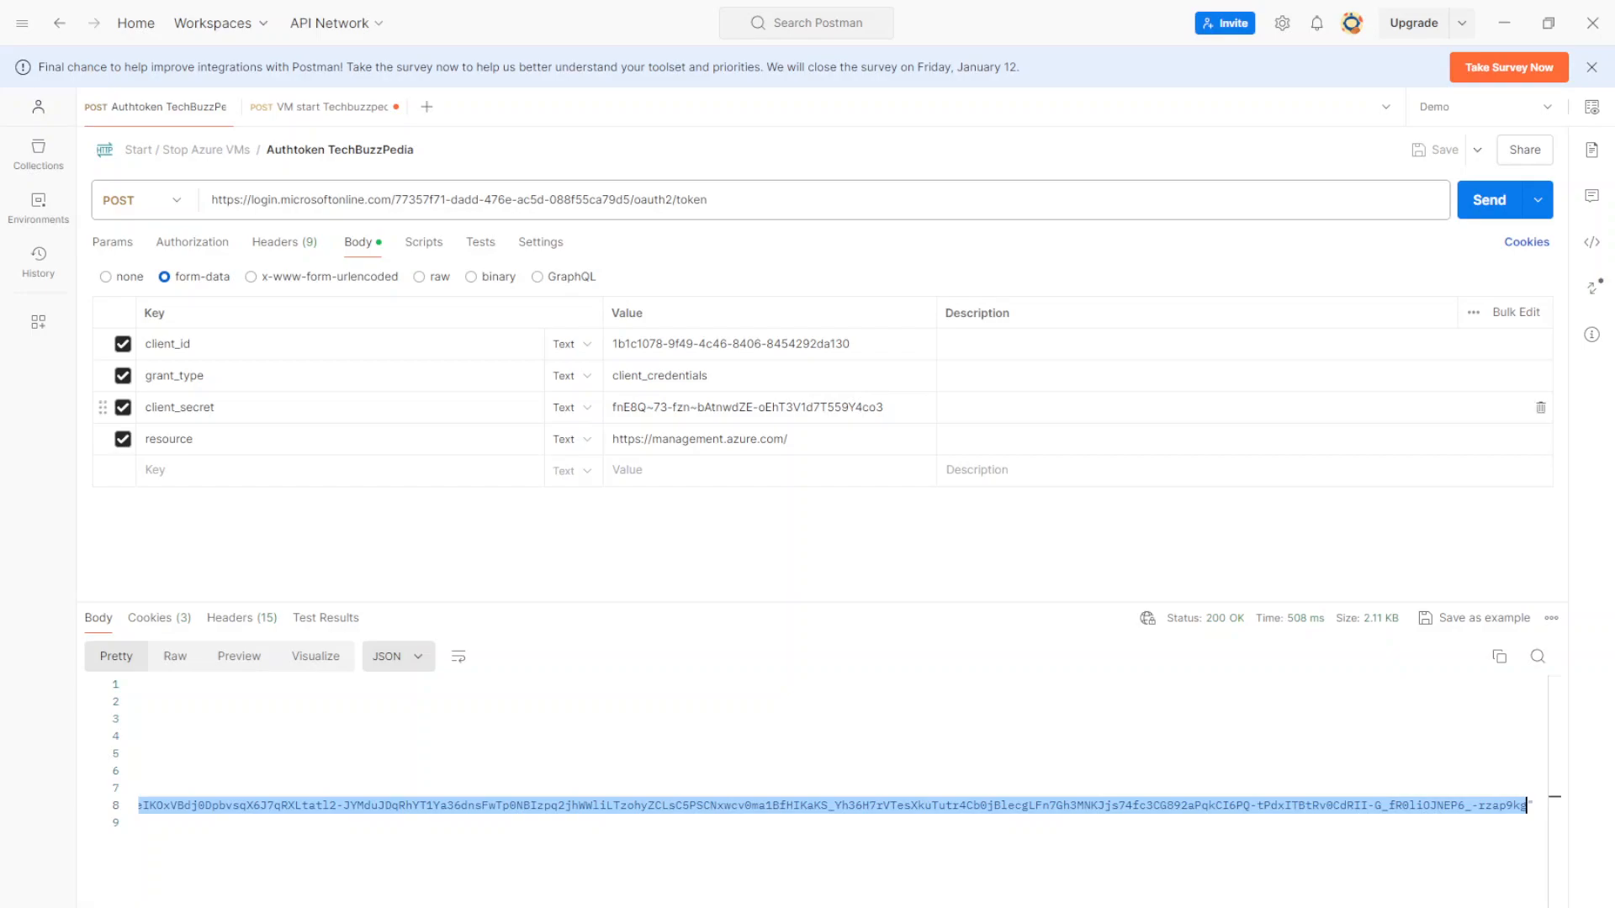
# Replace the VM start Techbuzzpedia request's bearer token with the new access token and send the request, checking its response status
pyautogui.click(328, 107)
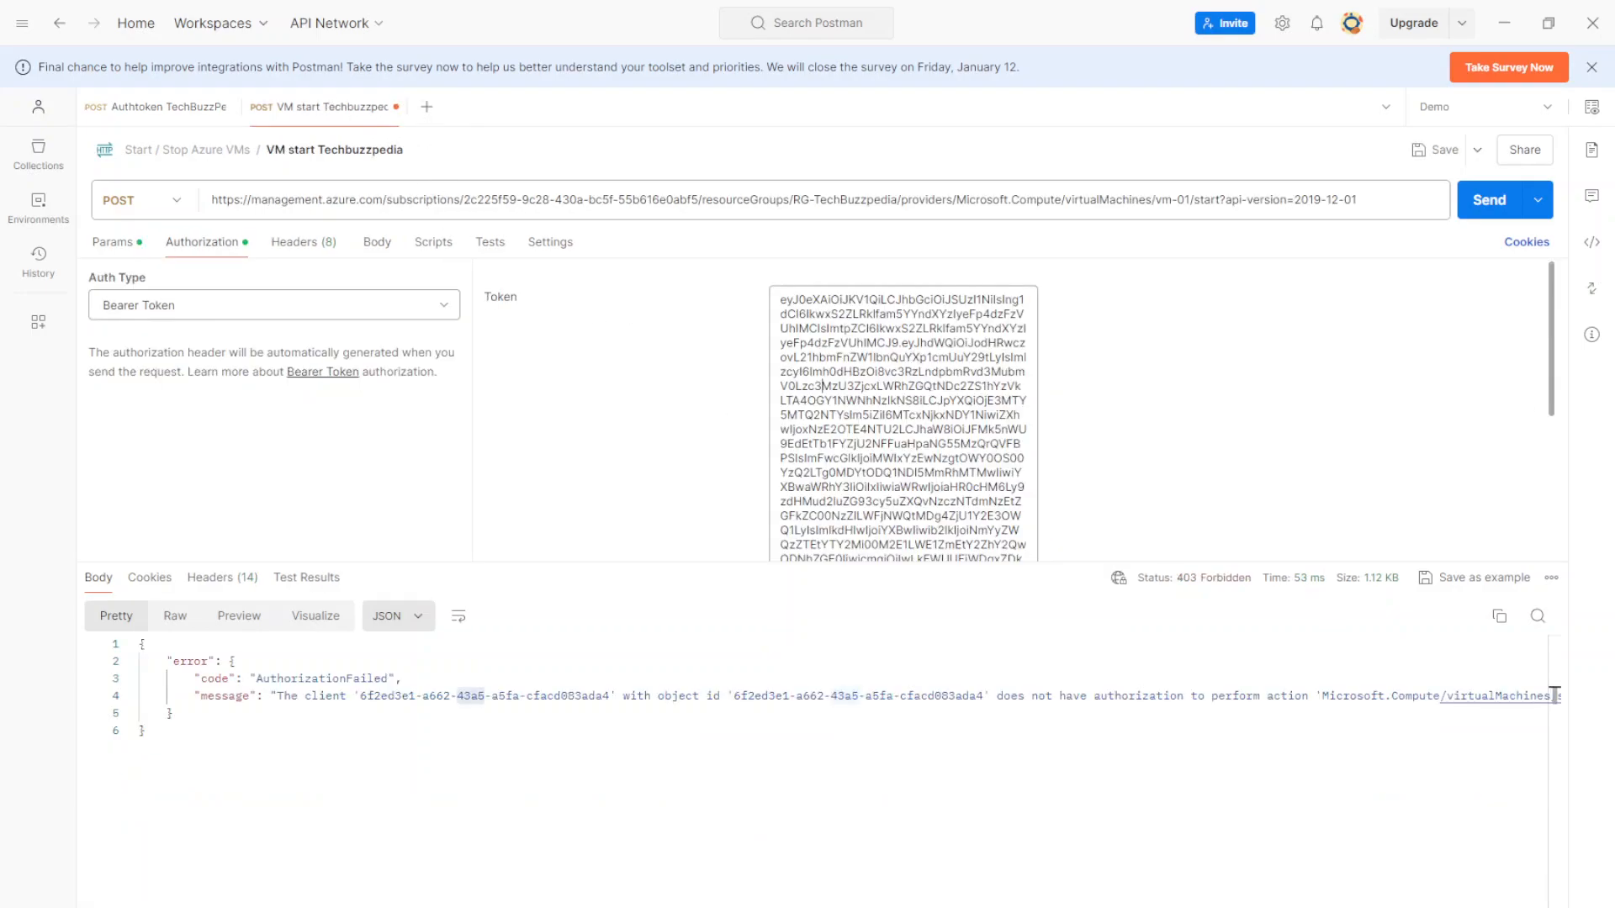
pyautogui.hotkey('ctrl', 'a')
pyautogui.hotkey('ctrl', 'v')
pyautogui.click(1487, 201)
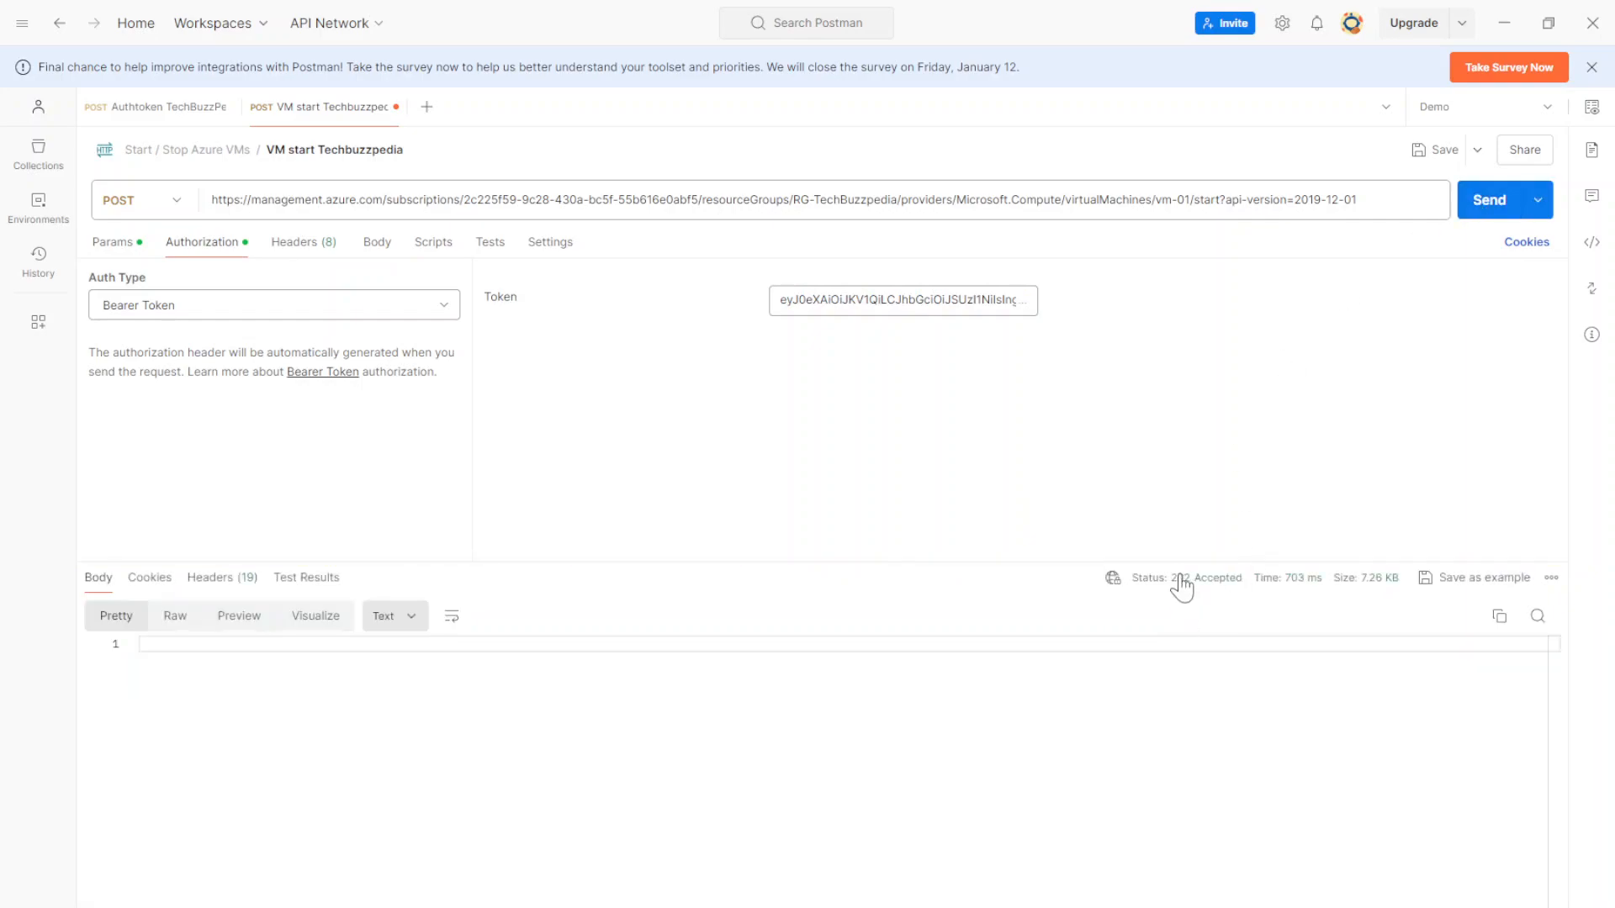
pyautogui.moveTo(1203, 590)
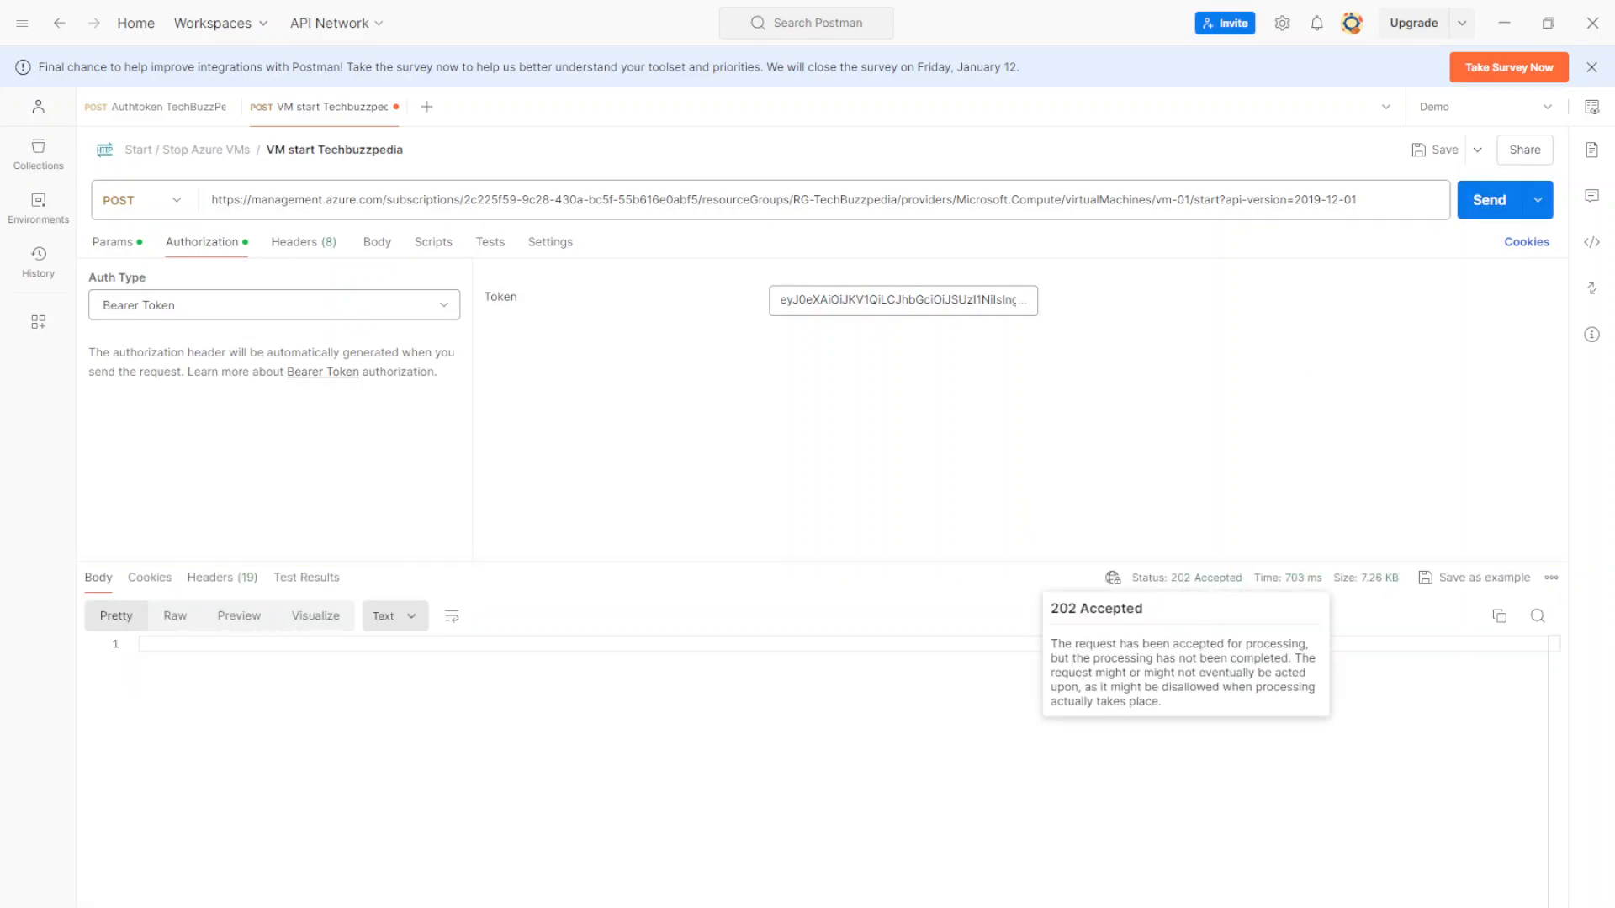
# Switch to Azure and refresh the virtual machines list repeatedly, keeping the current view, to check vm-01's status
pyautogui.hotkey('alt', 'Tab')
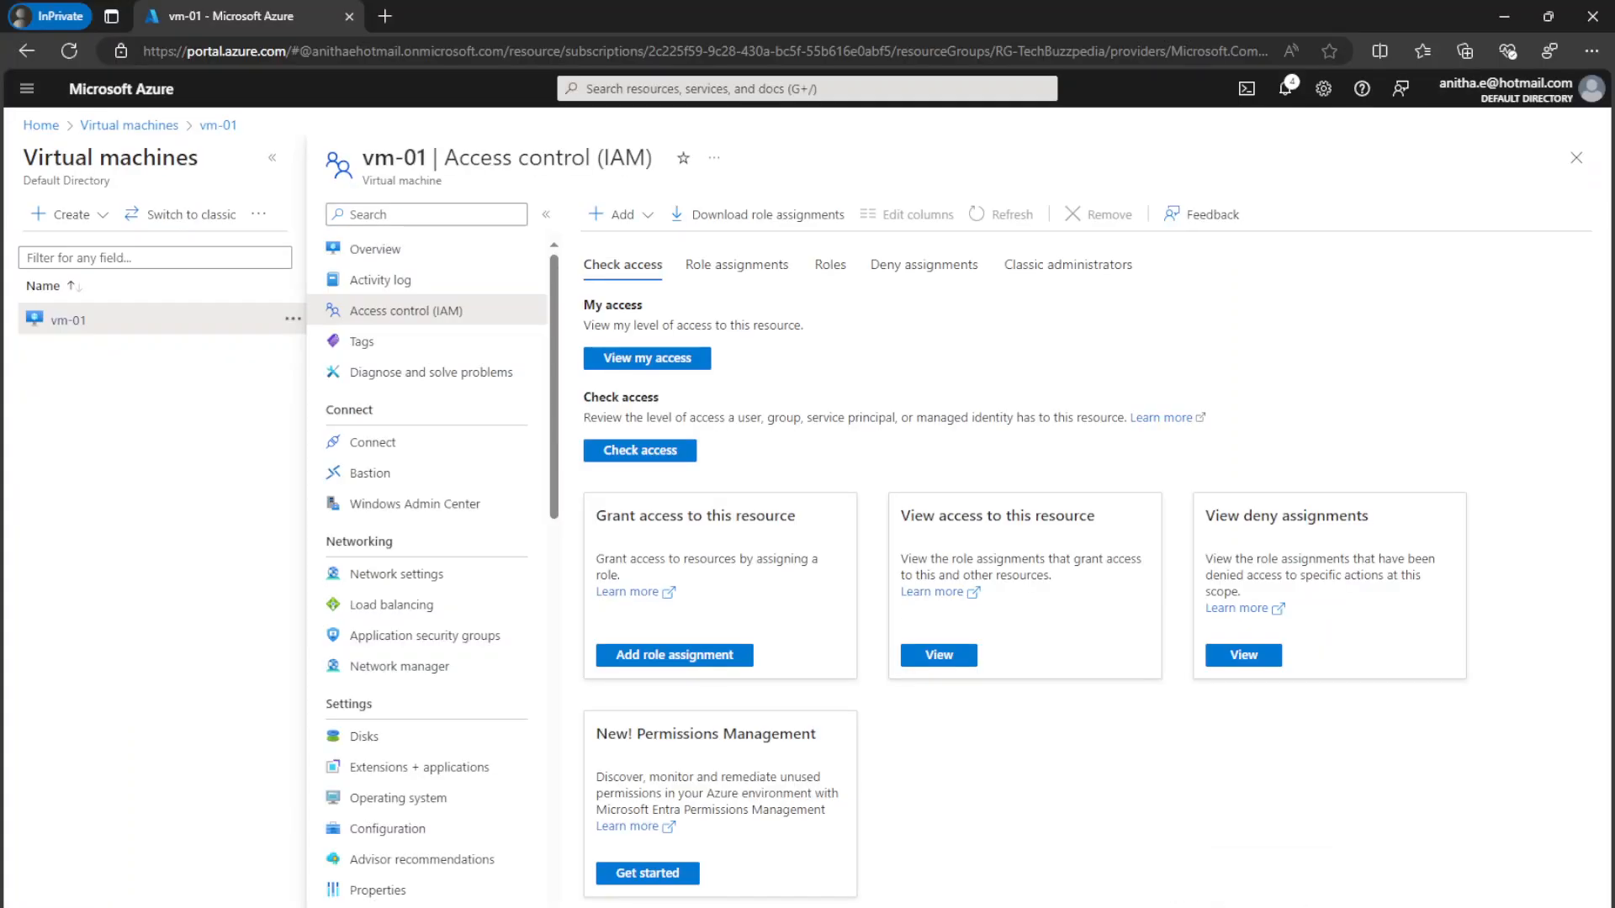
pyautogui.click(119, 127)
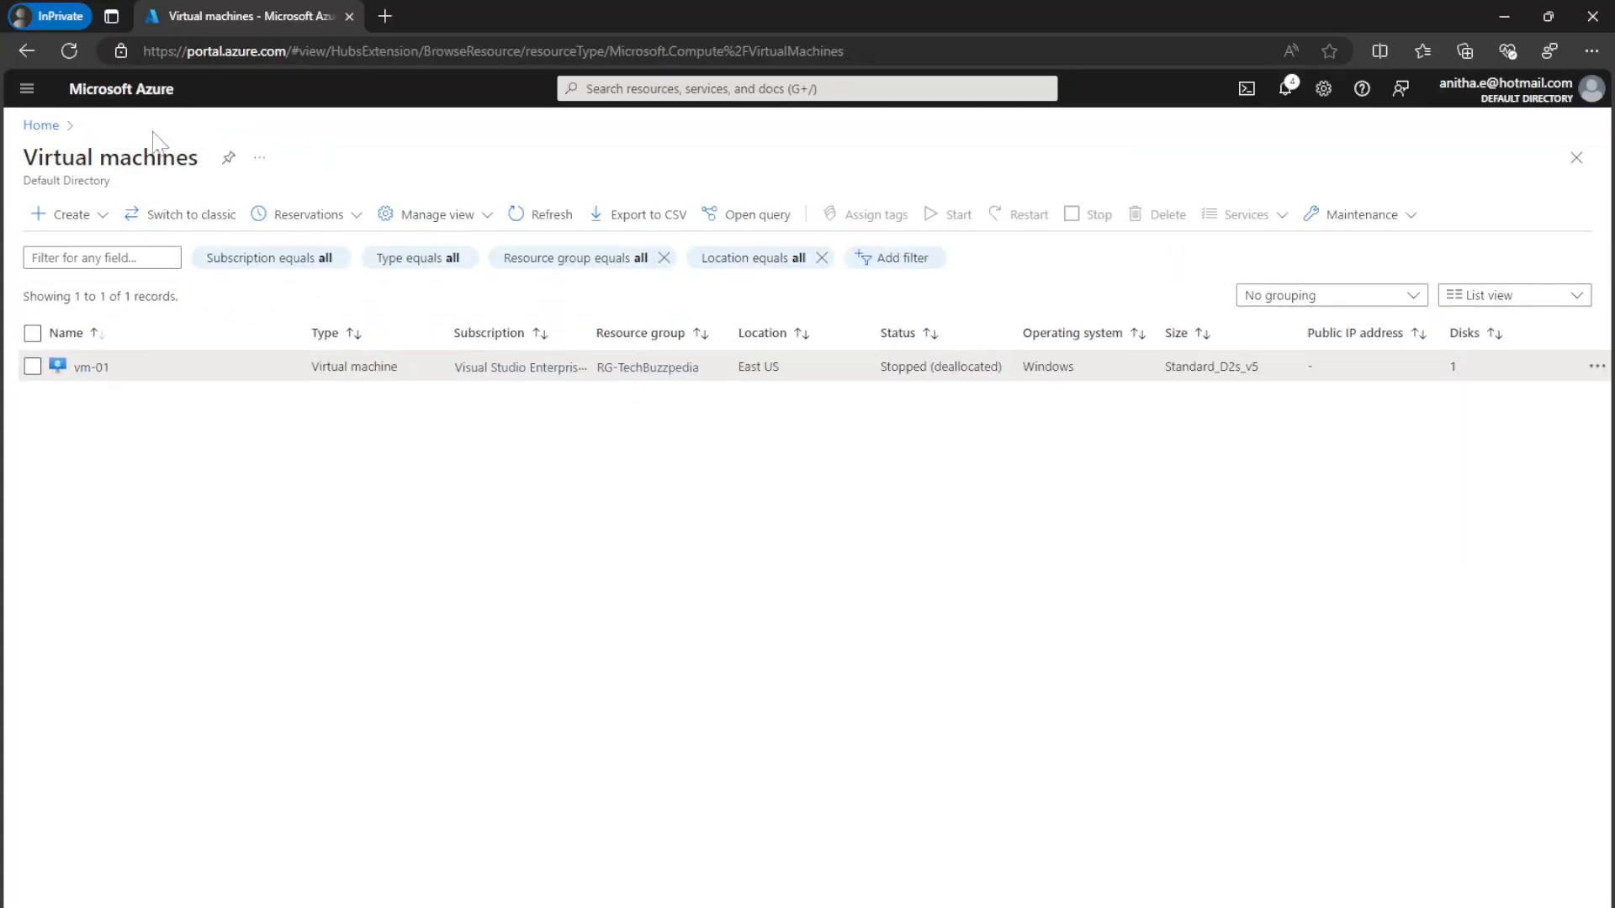
pyautogui.click(543, 219)
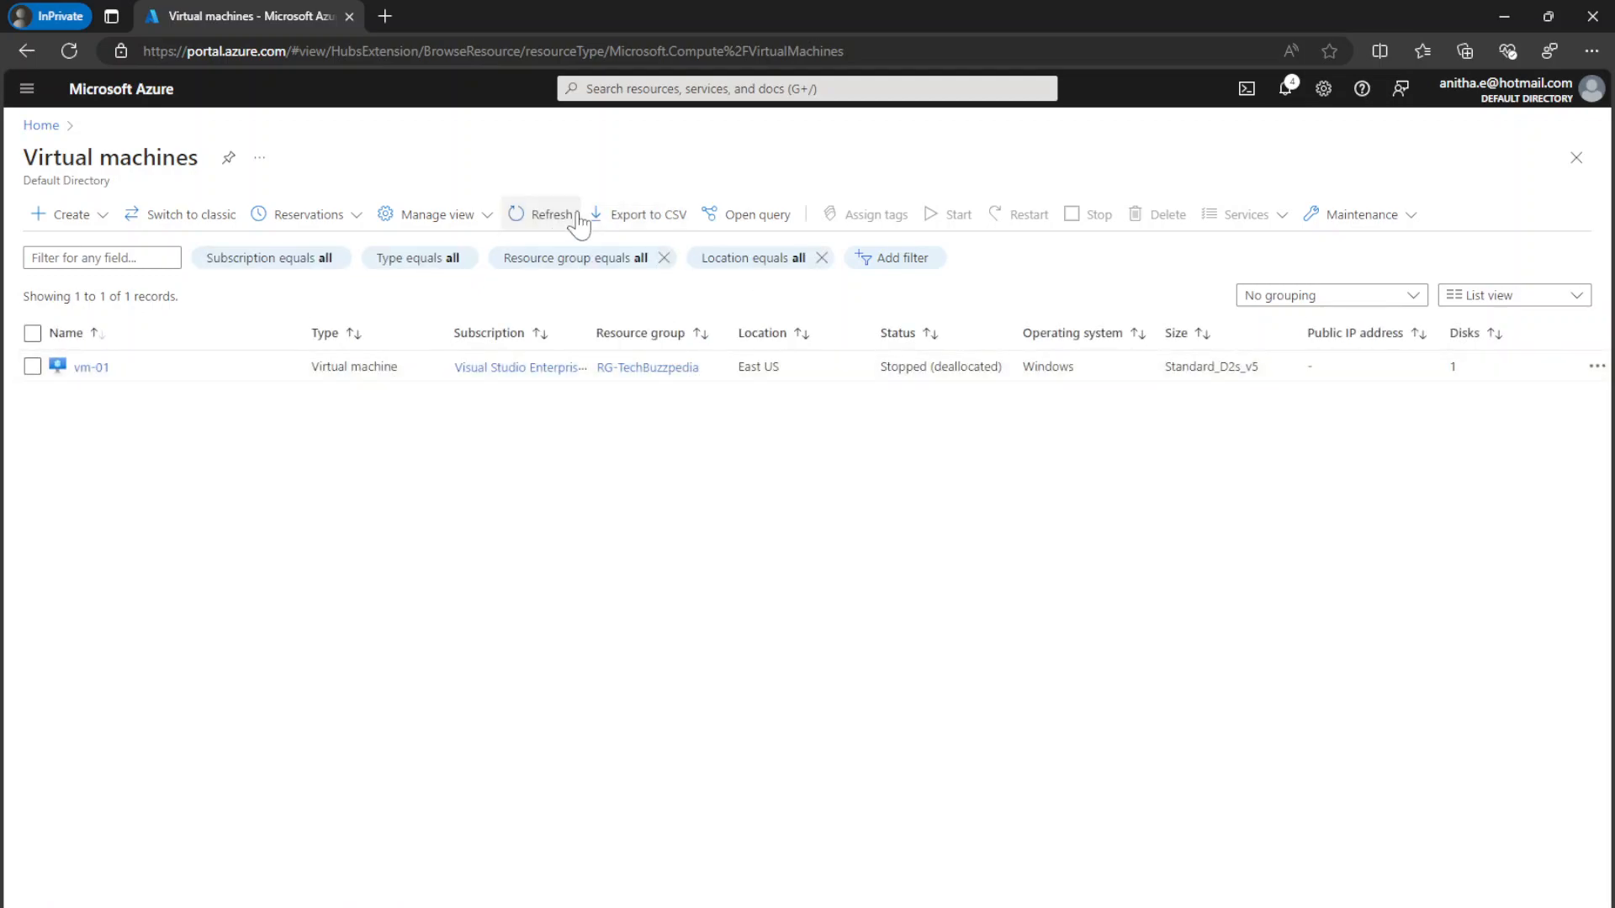
pyautogui.click(552, 220)
pyautogui.click(549, 220)
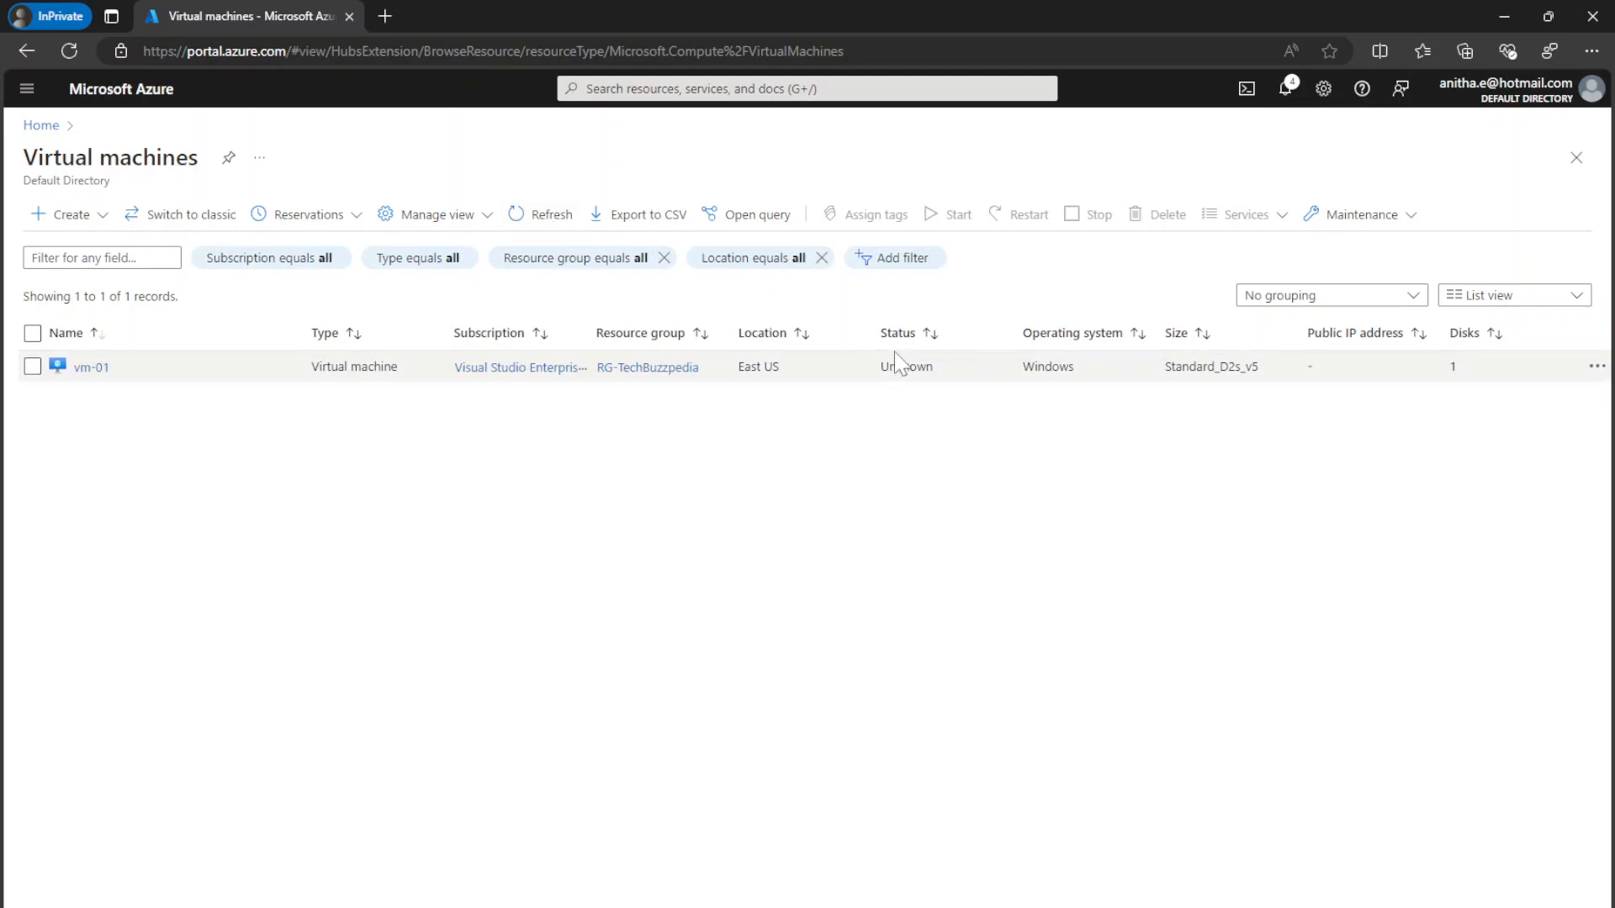
pyautogui.click(550, 221)
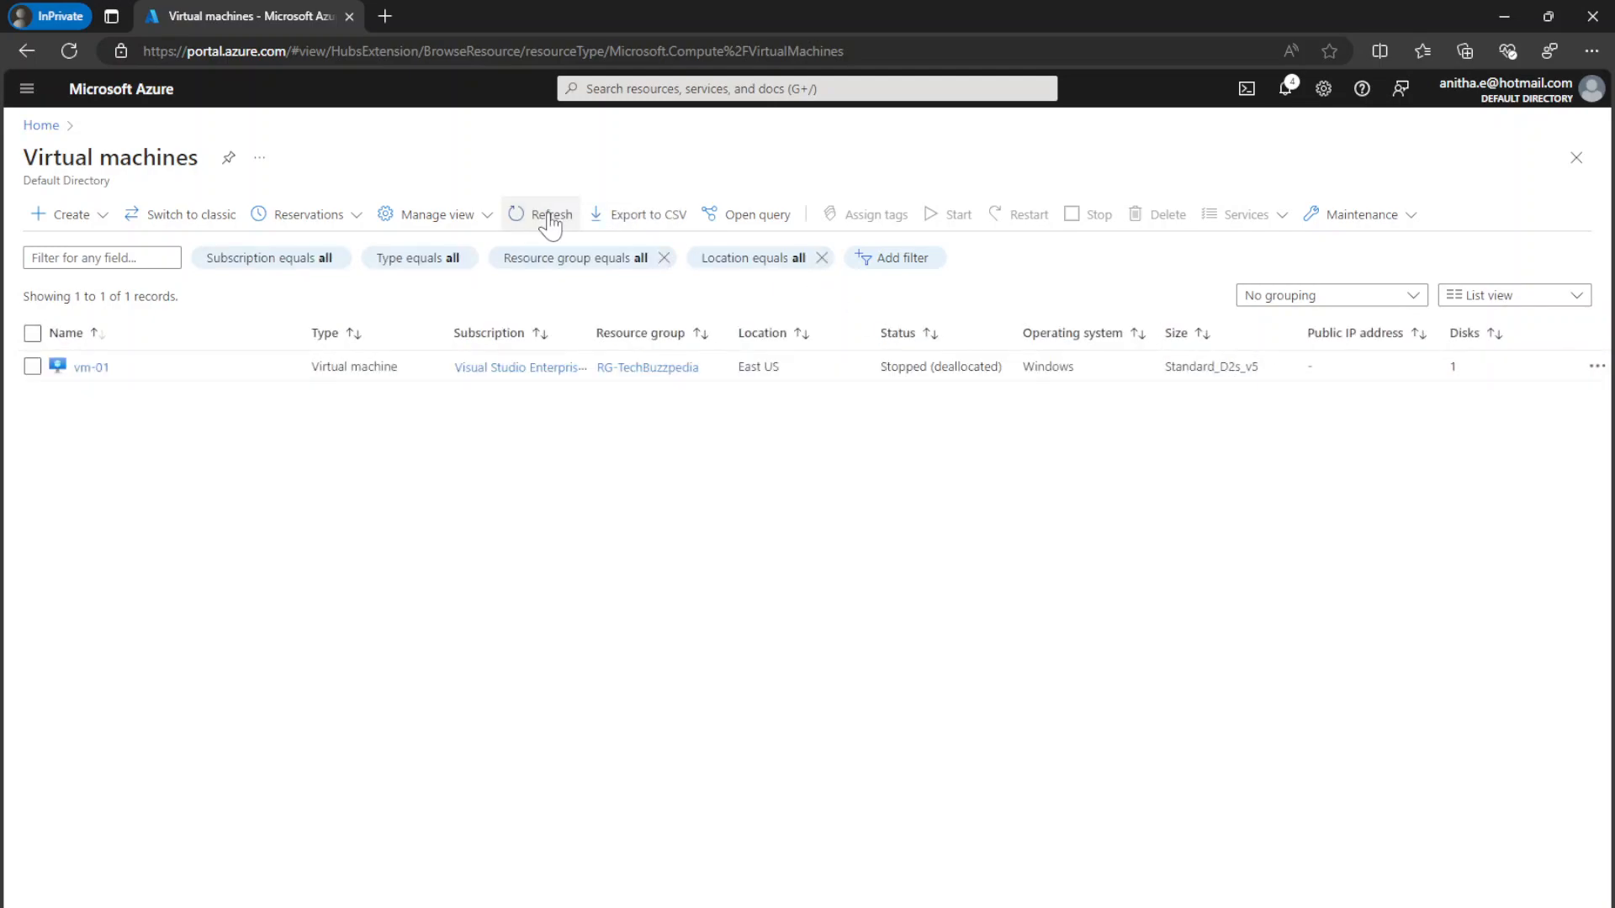
pyautogui.click(550, 220)
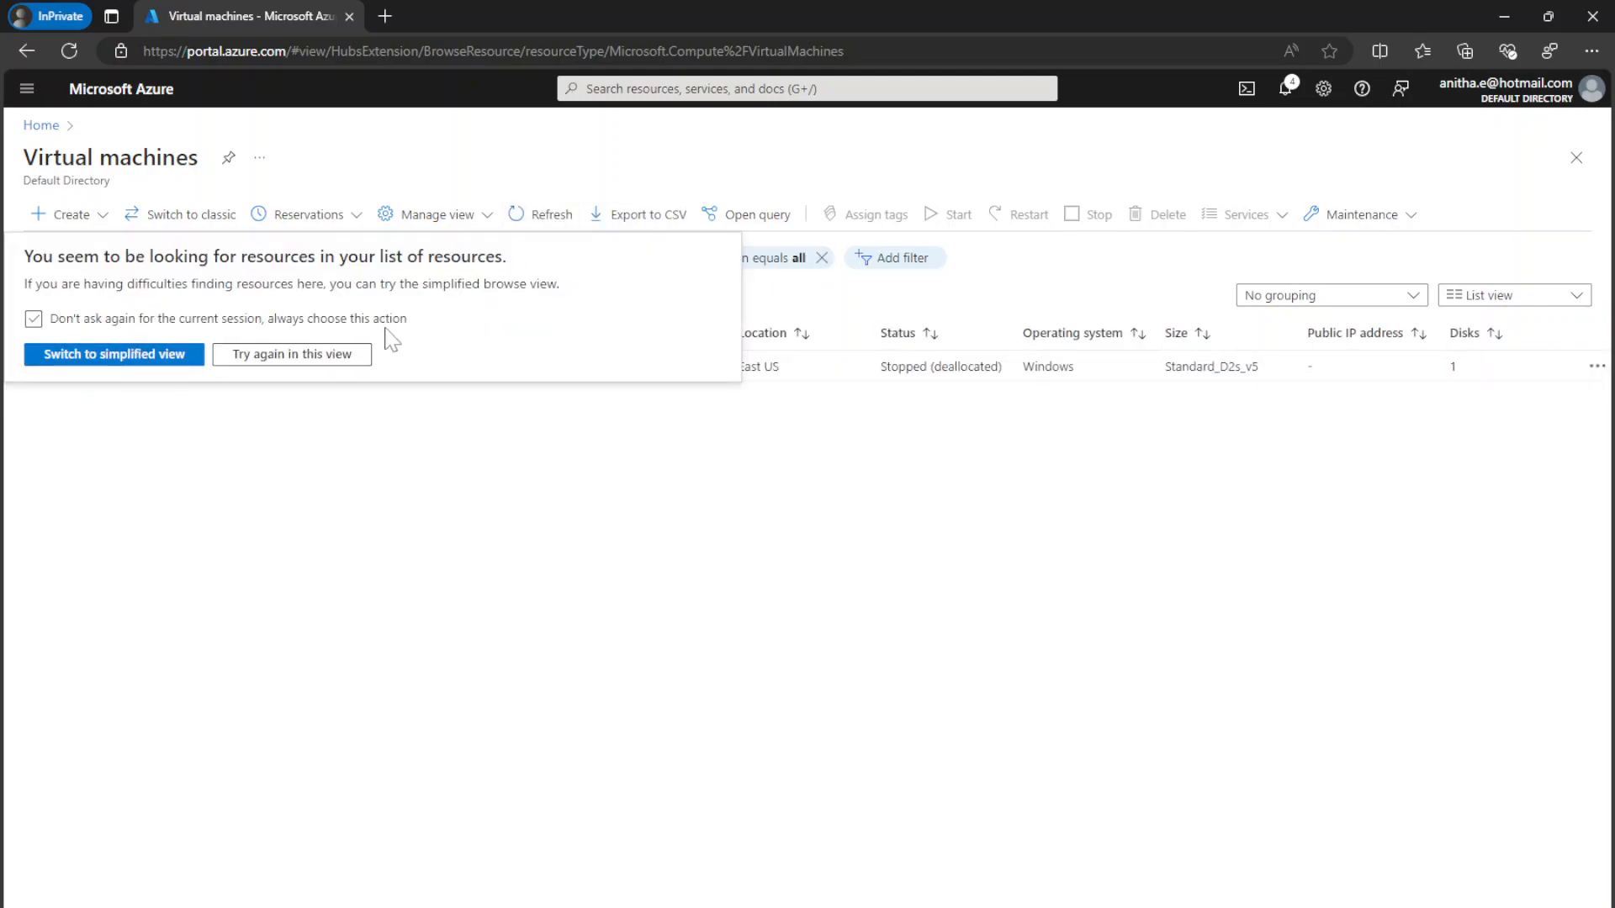
pyautogui.click(337, 357)
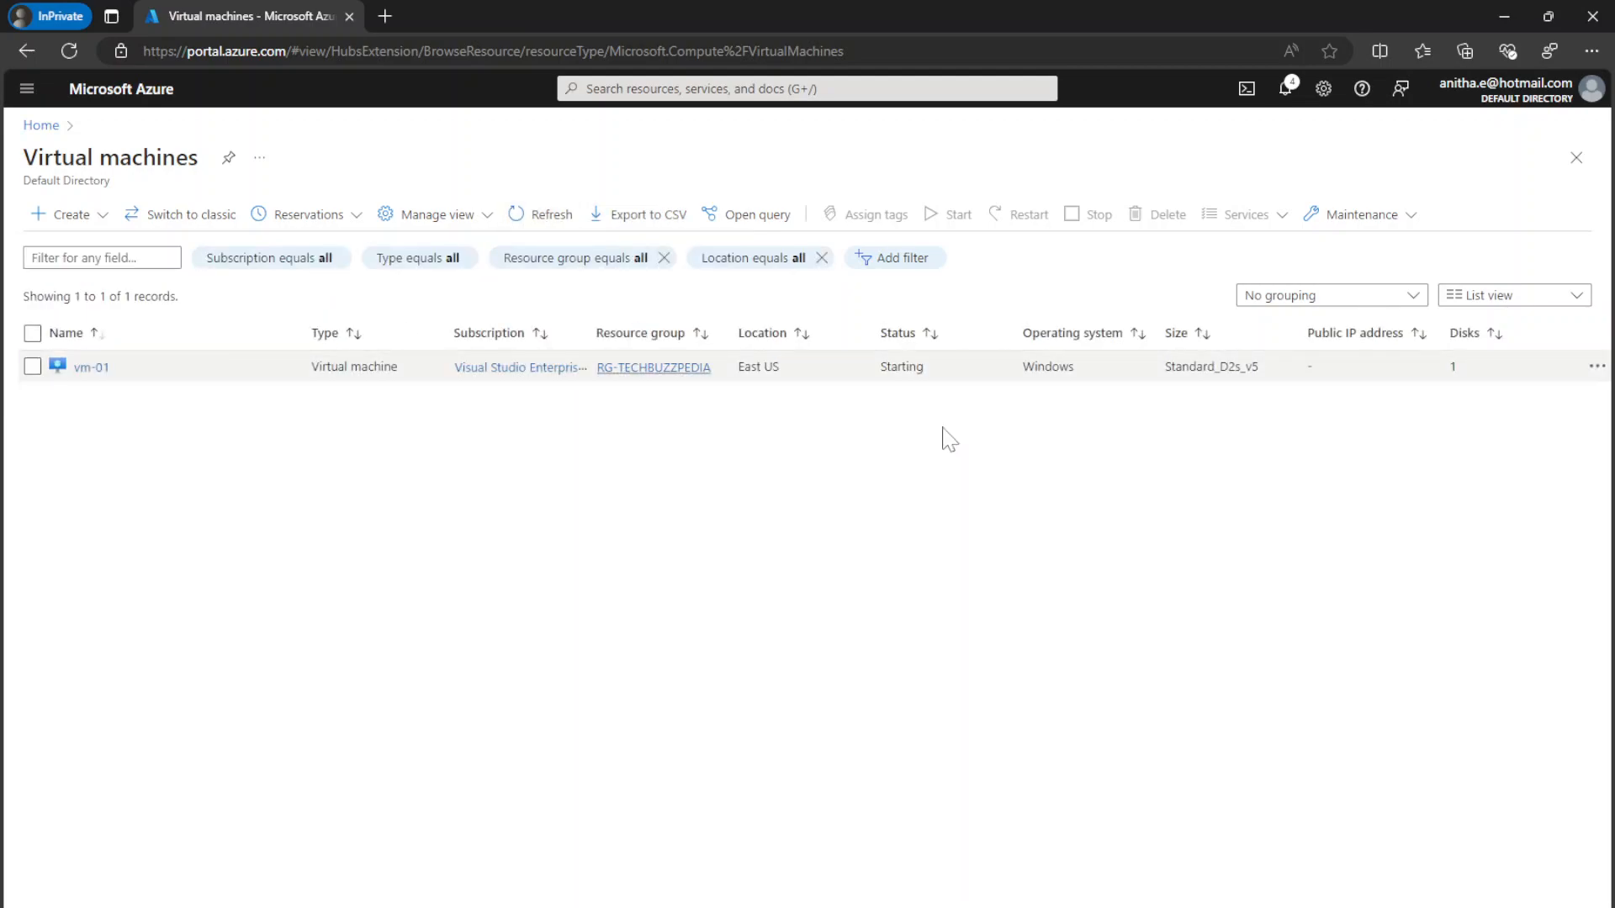
pyautogui.click(535, 217)
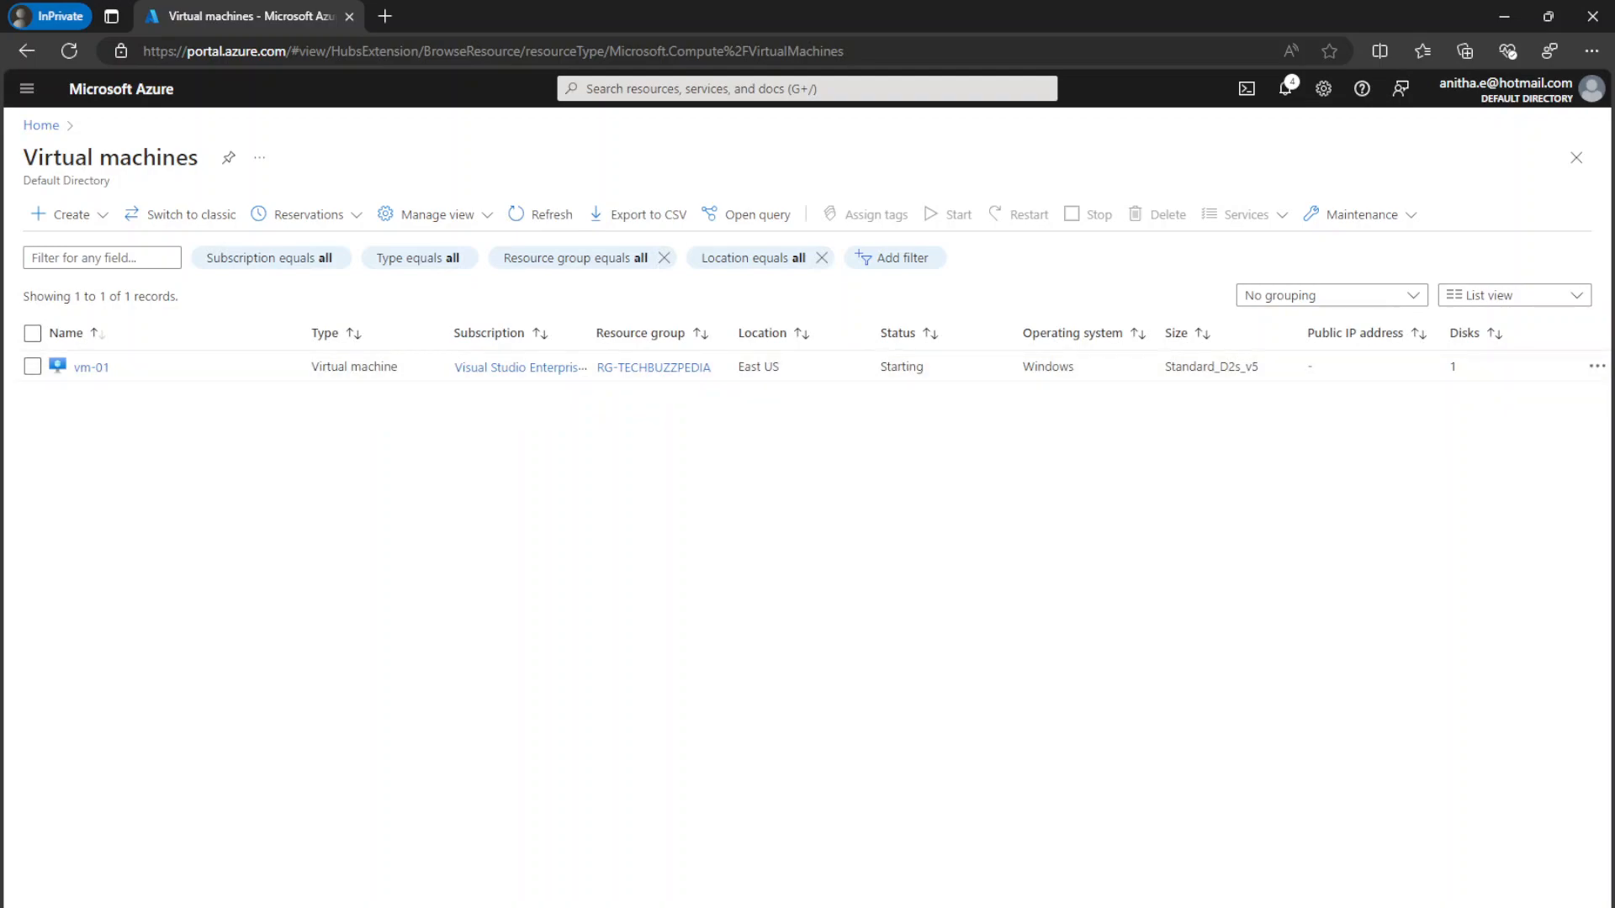
# Revisit the VM start response in Postman, and return to Azure to review vm-01's overview and access control pages
pyautogui.click(1078, 905)
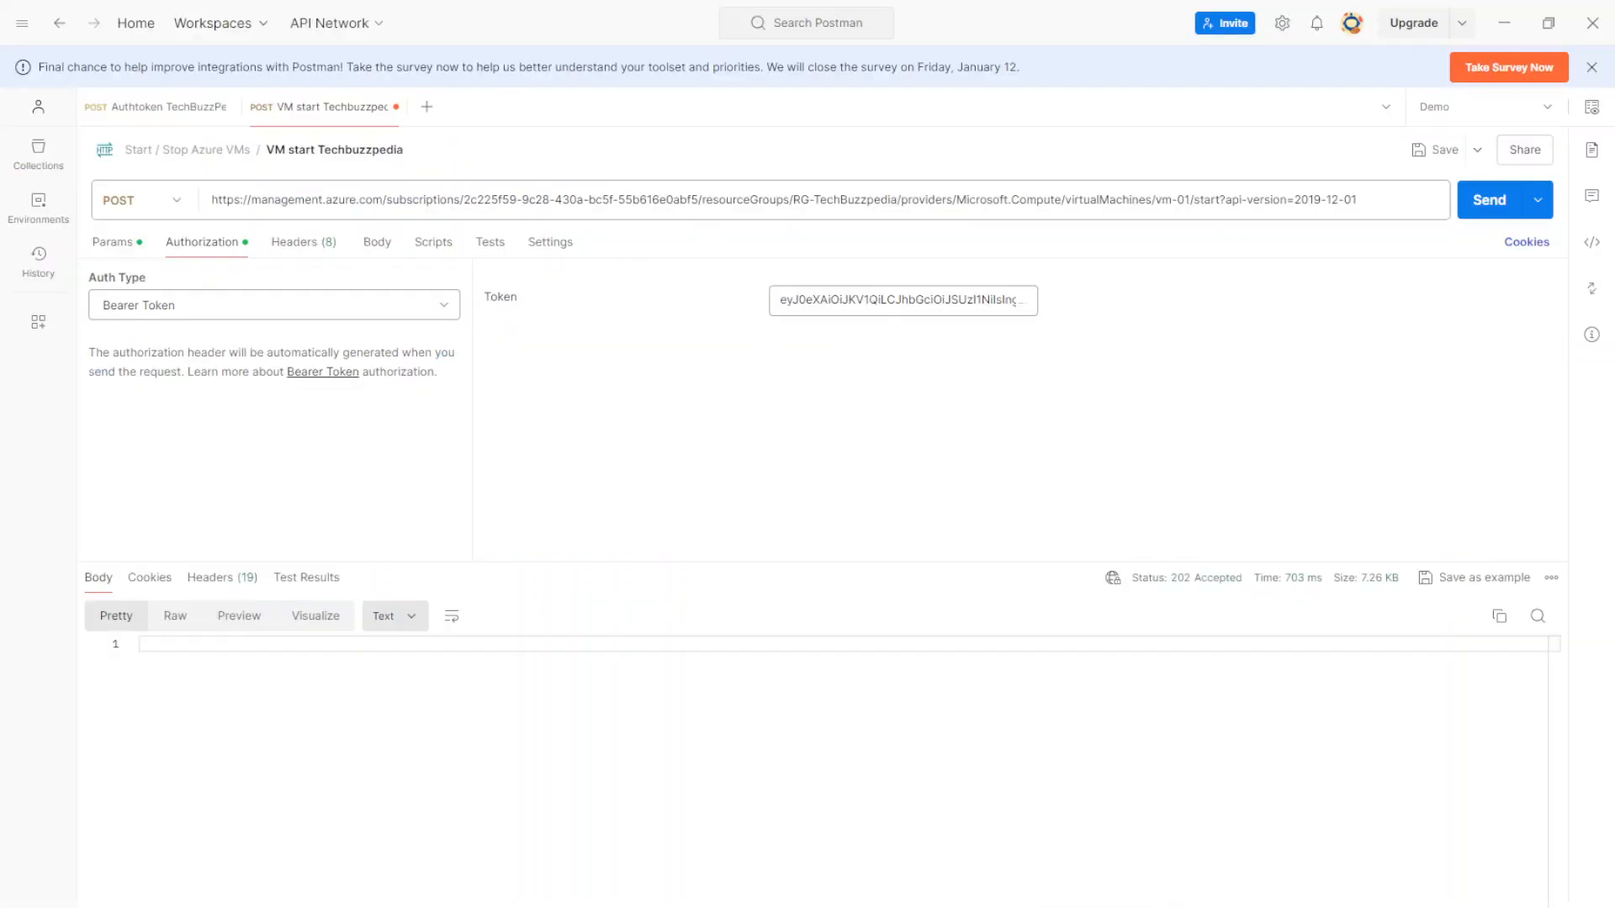
pyautogui.click(1257, 902)
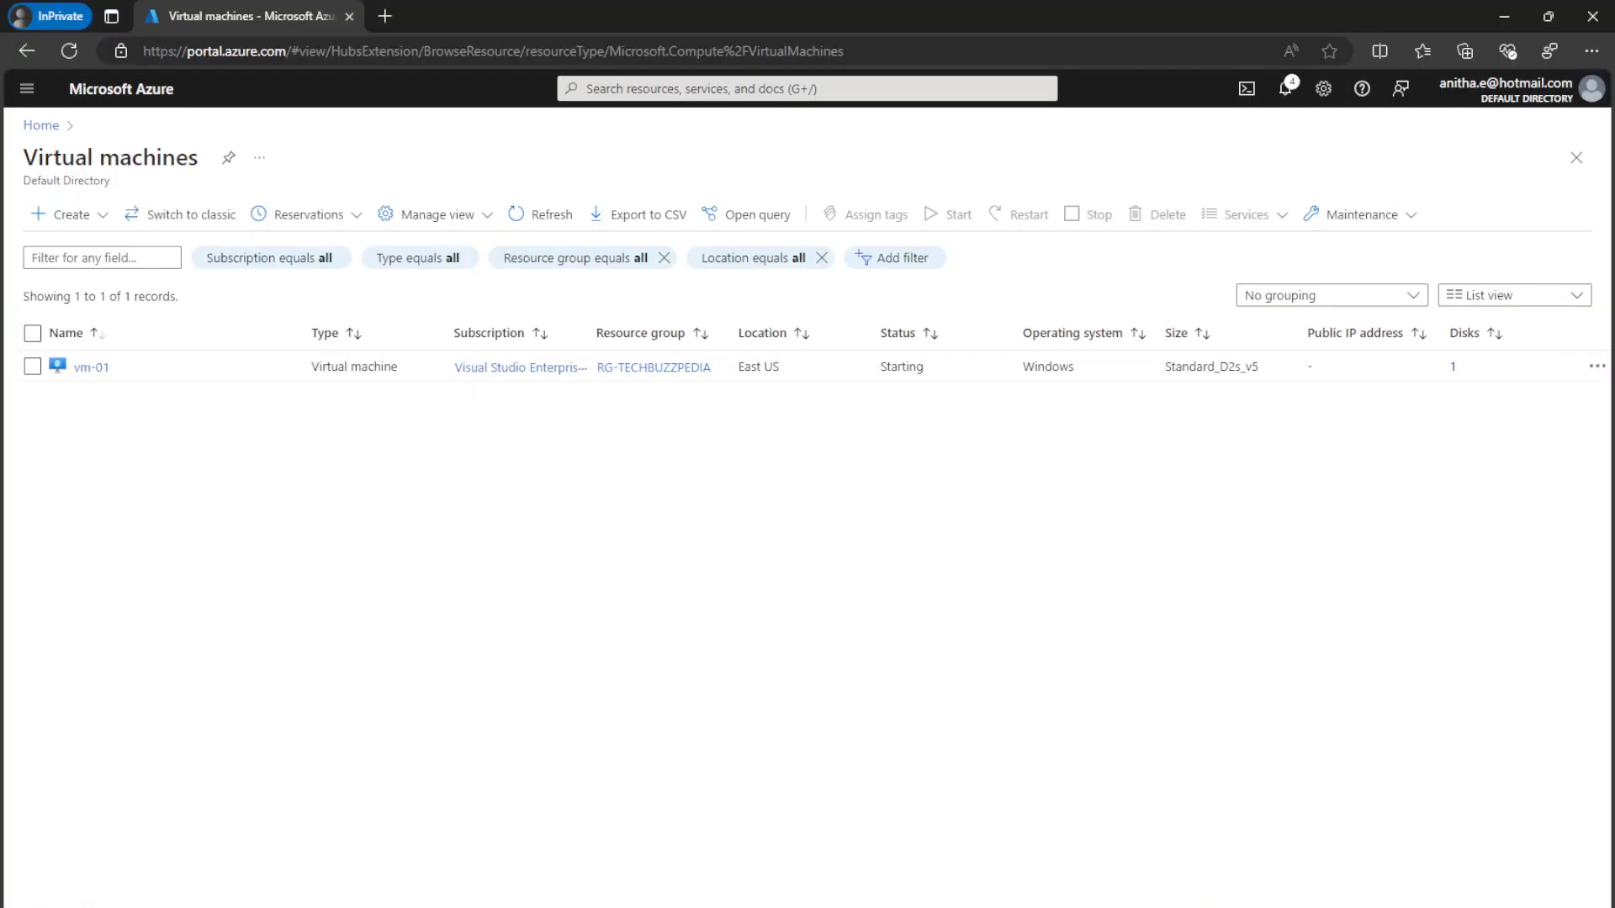
pyautogui.click(103, 367)
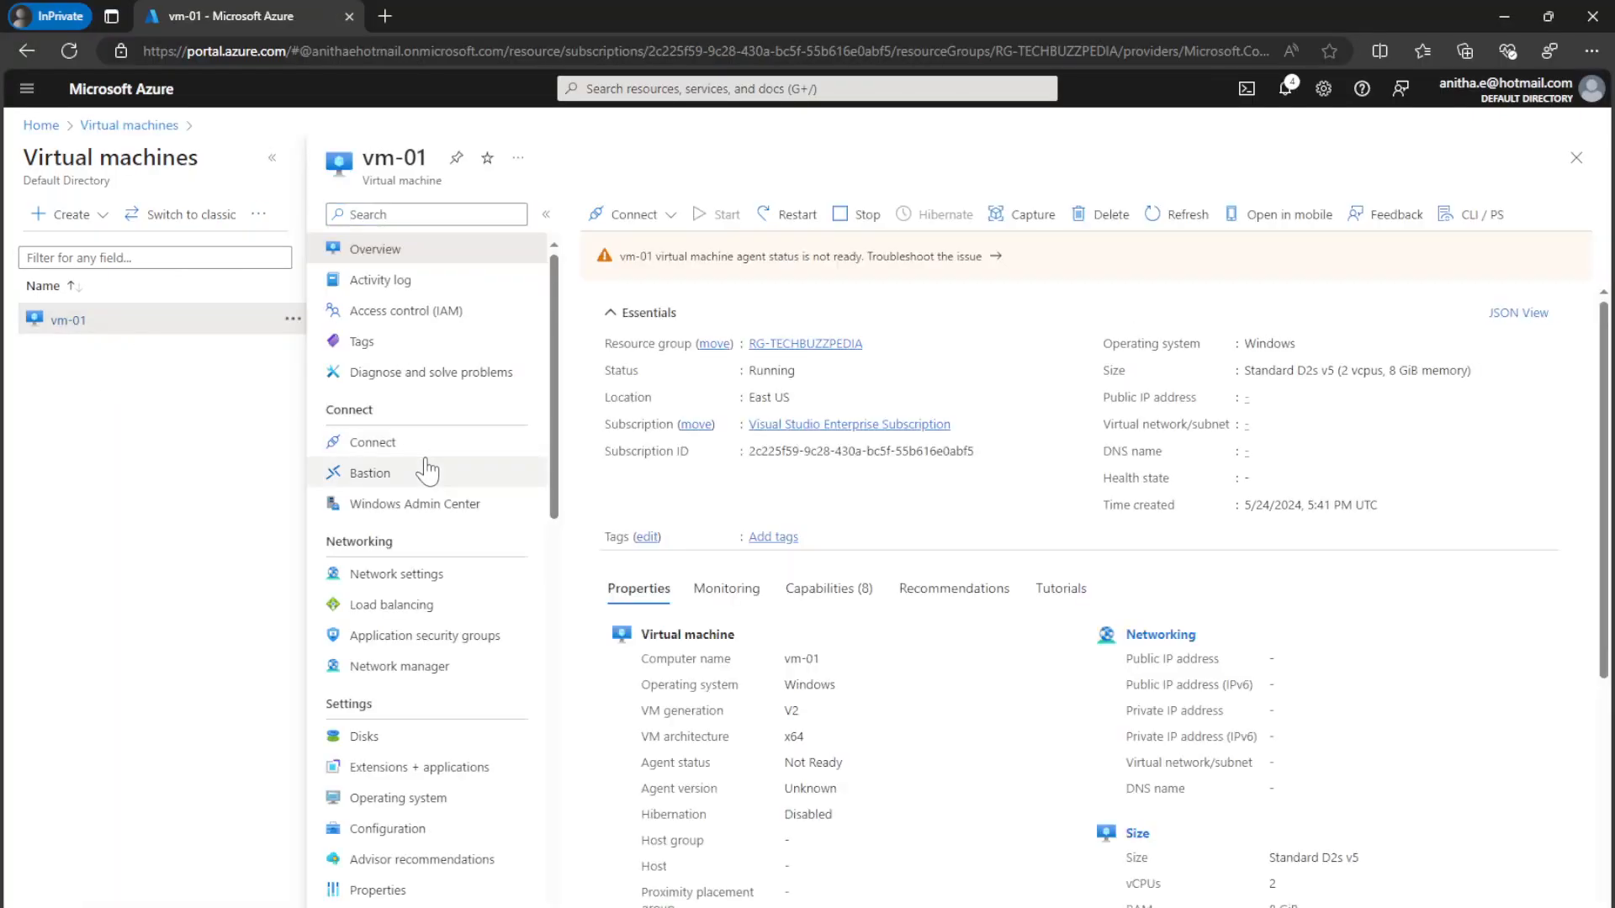
pyautogui.click(412, 311)
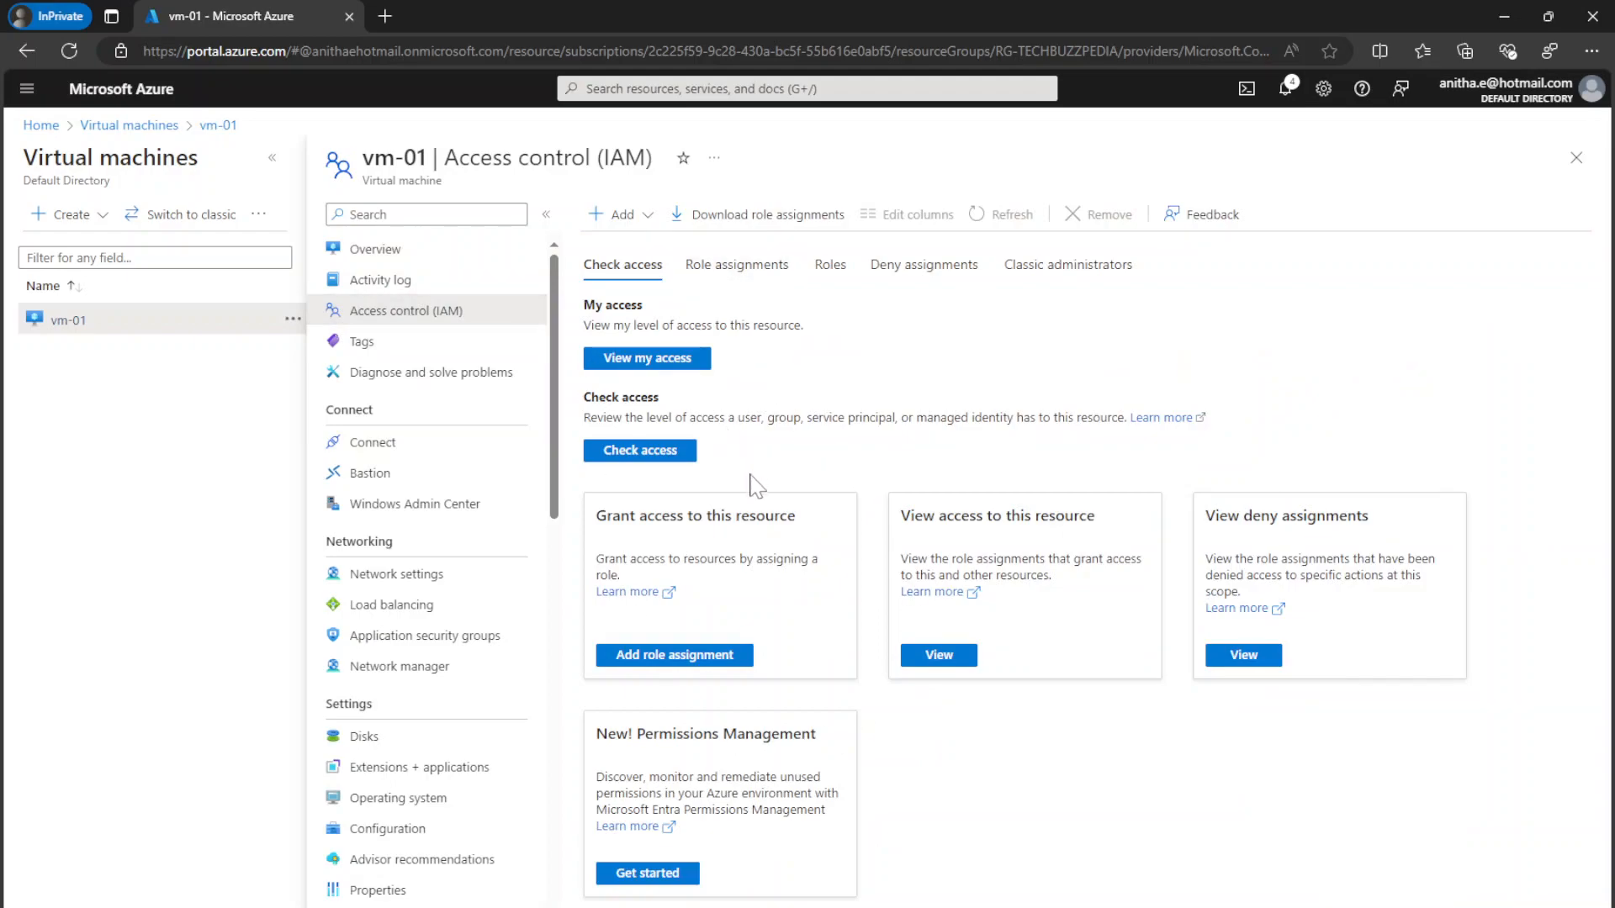
# Go to Azure's app registrations and show all applications in the directory
pyautogui.click(40, 126)
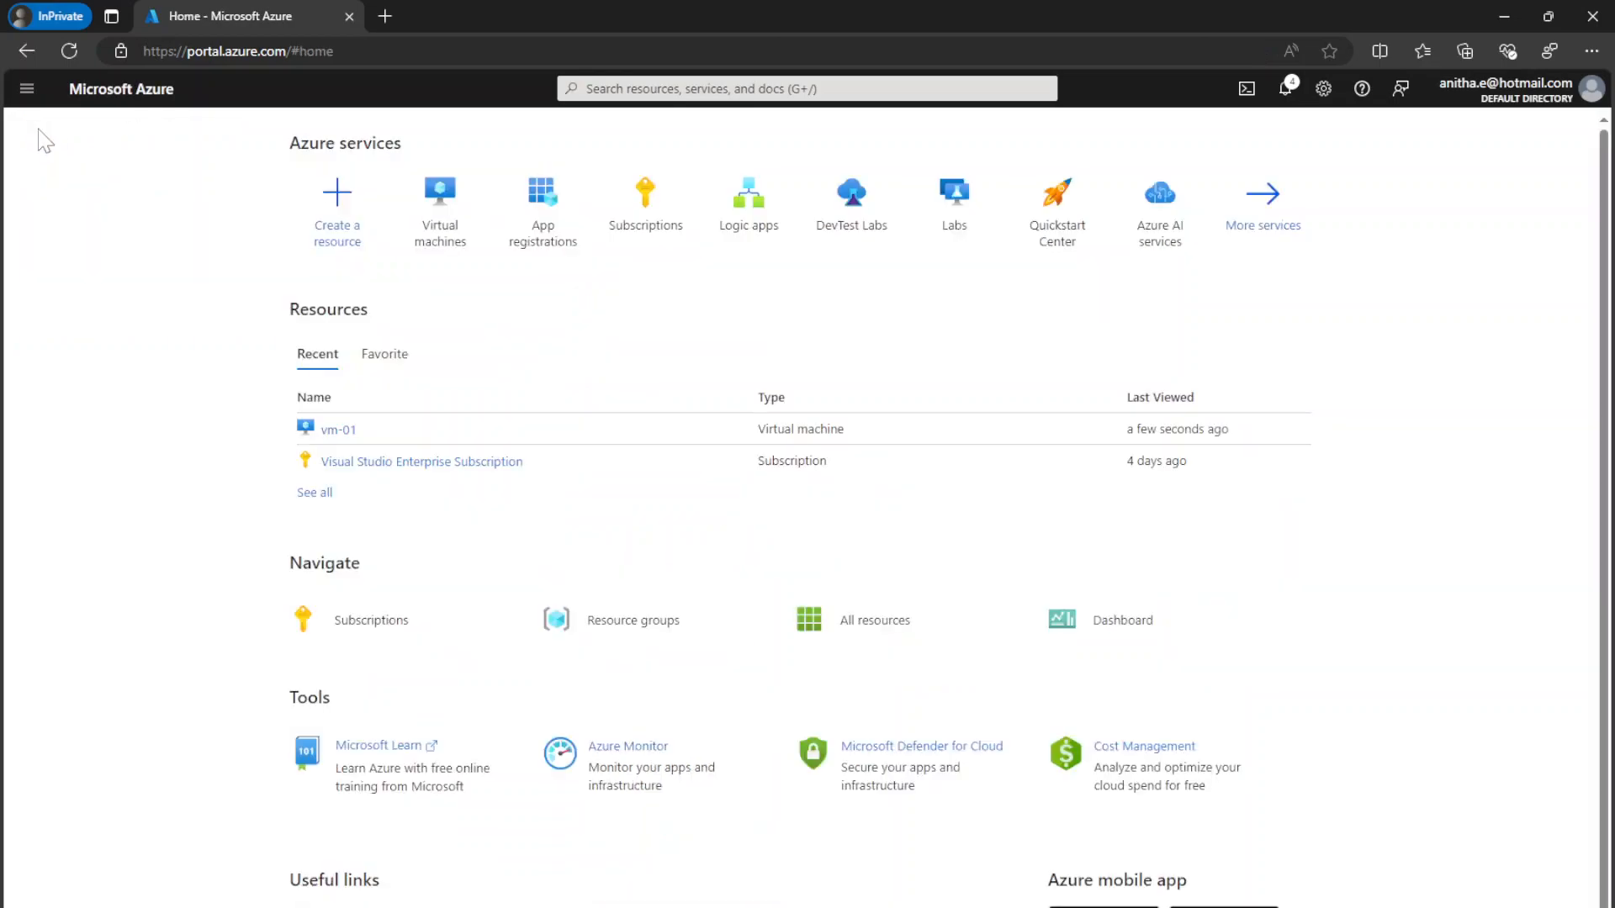
pyautogui.click(543, 244)
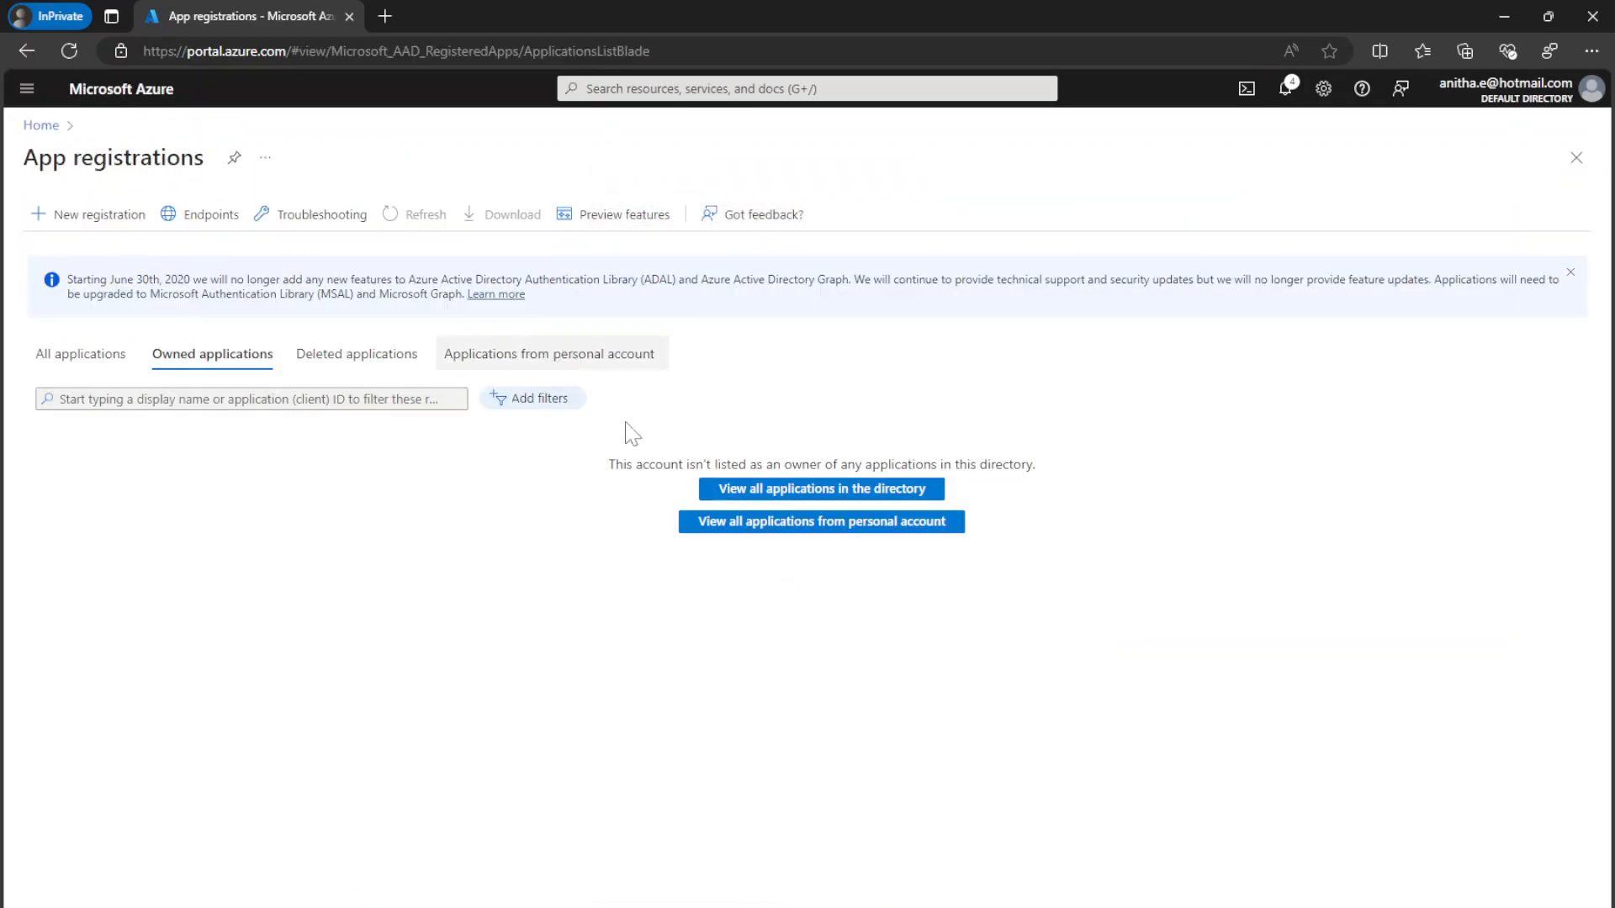
pyautogui.click(76, 360)
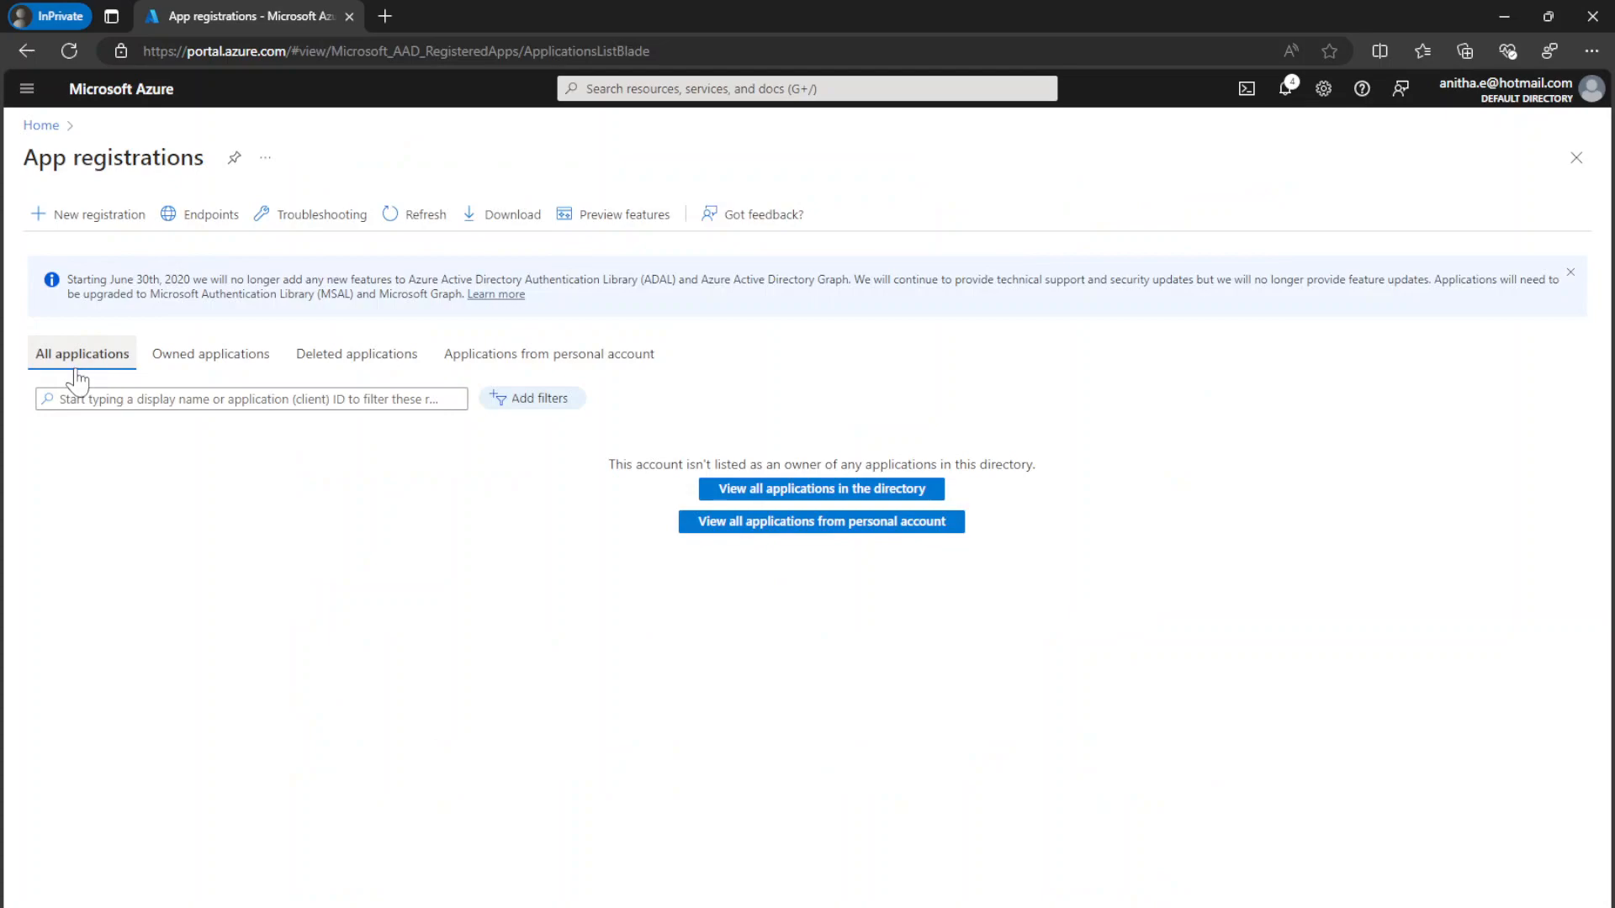